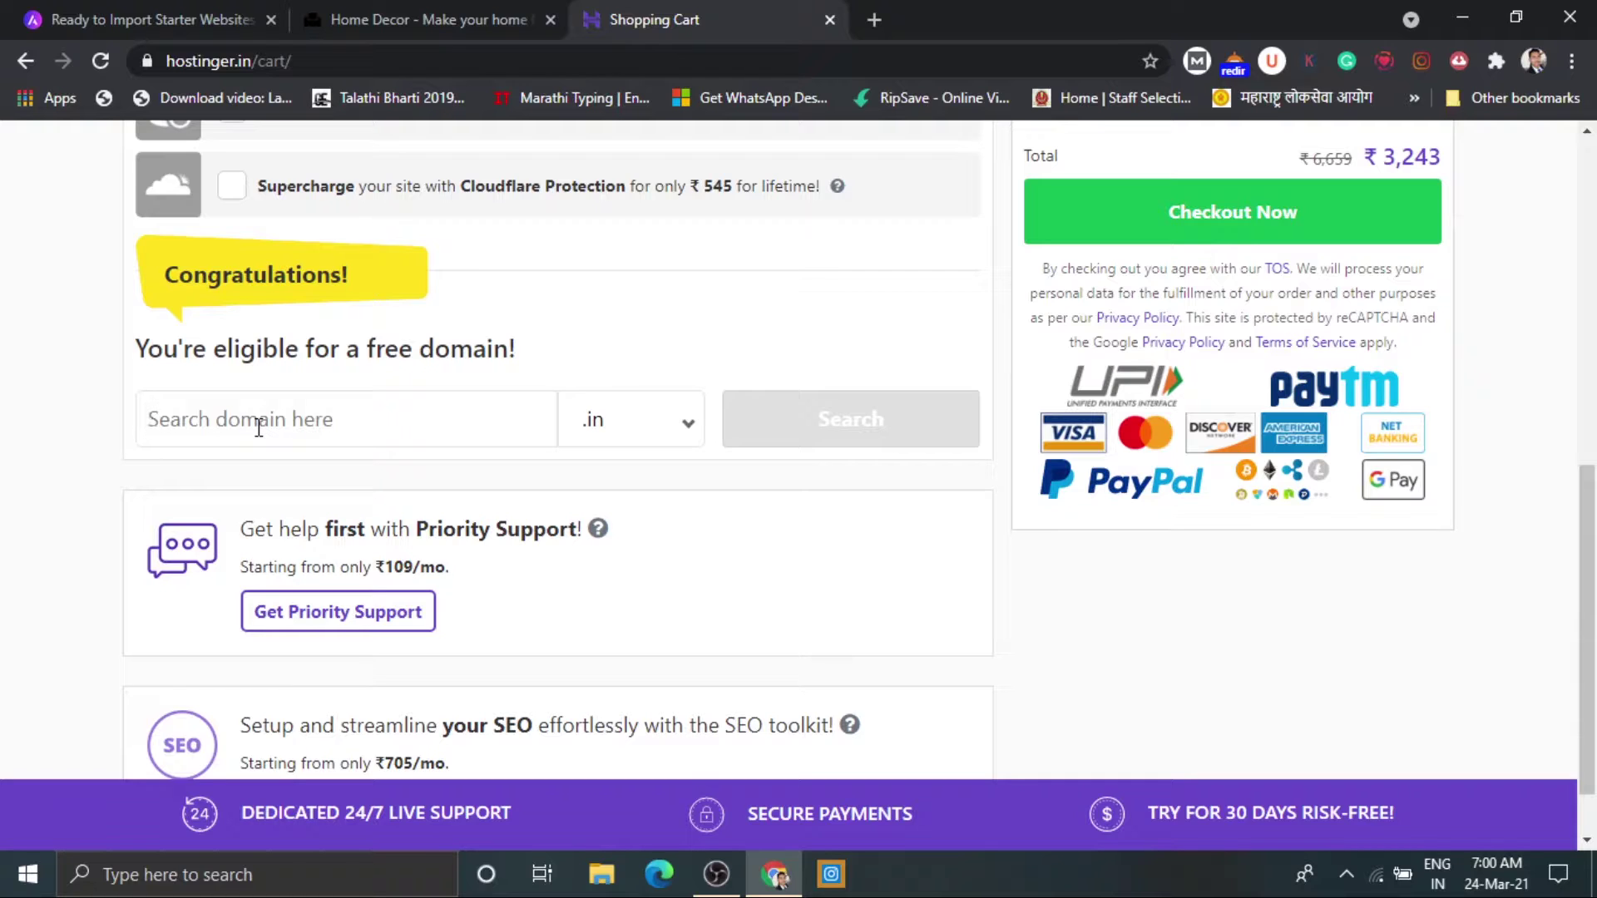
# Review the hosting cart's 12-month plan, optional add-ons, free domain offer and order summary.
pyautogui.scroll(1, 259, 427)
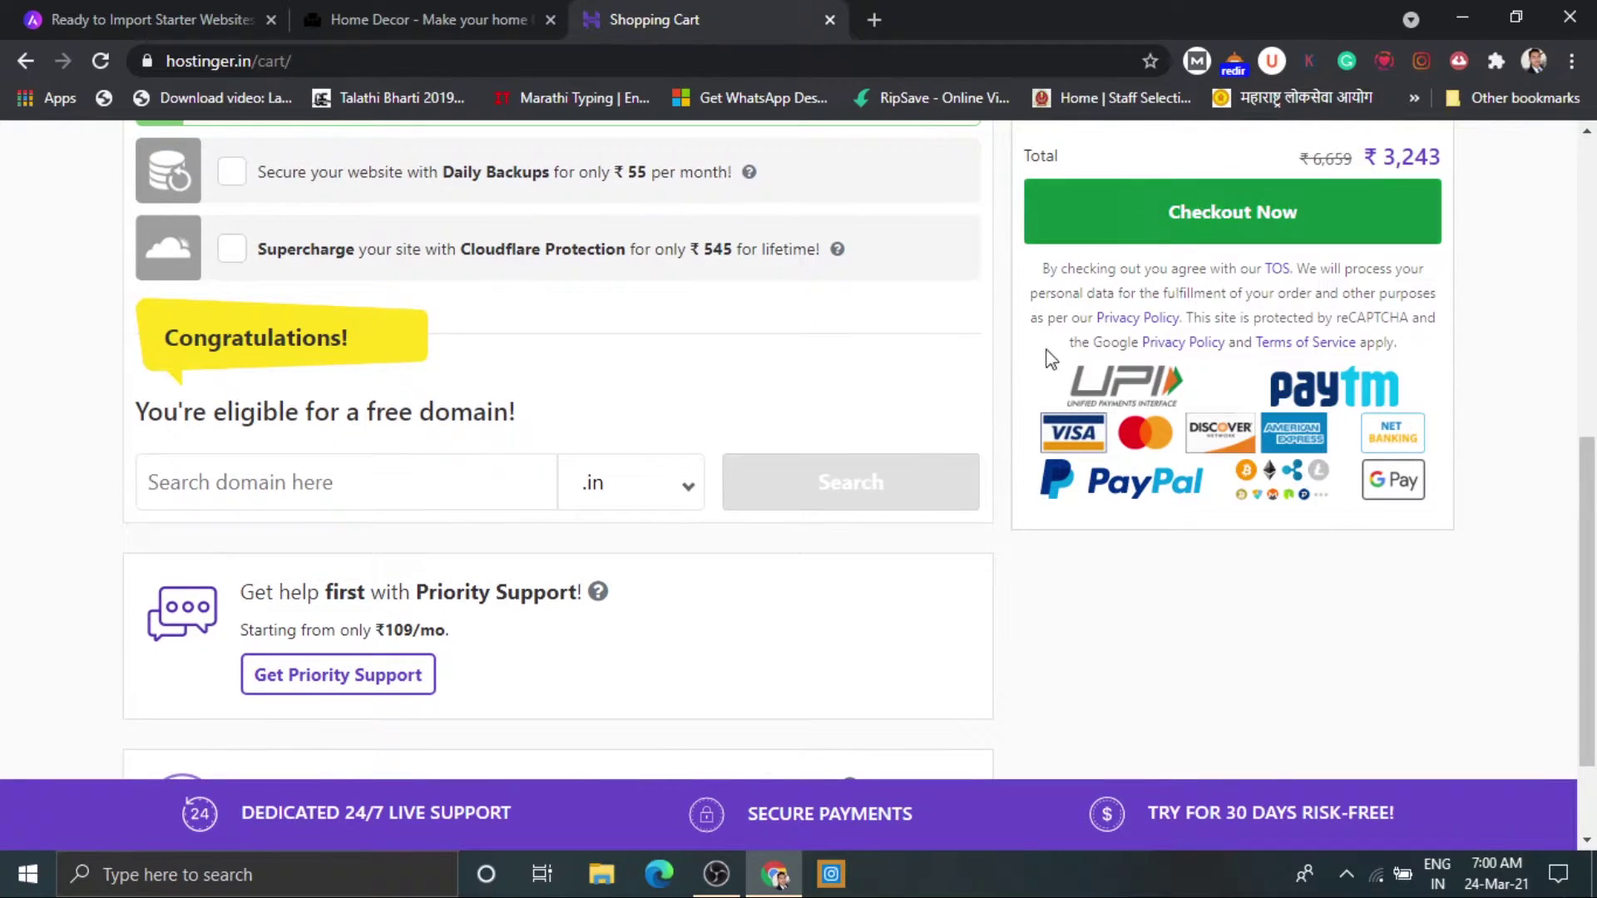
pyautogui.scroll(4, 895, 356)
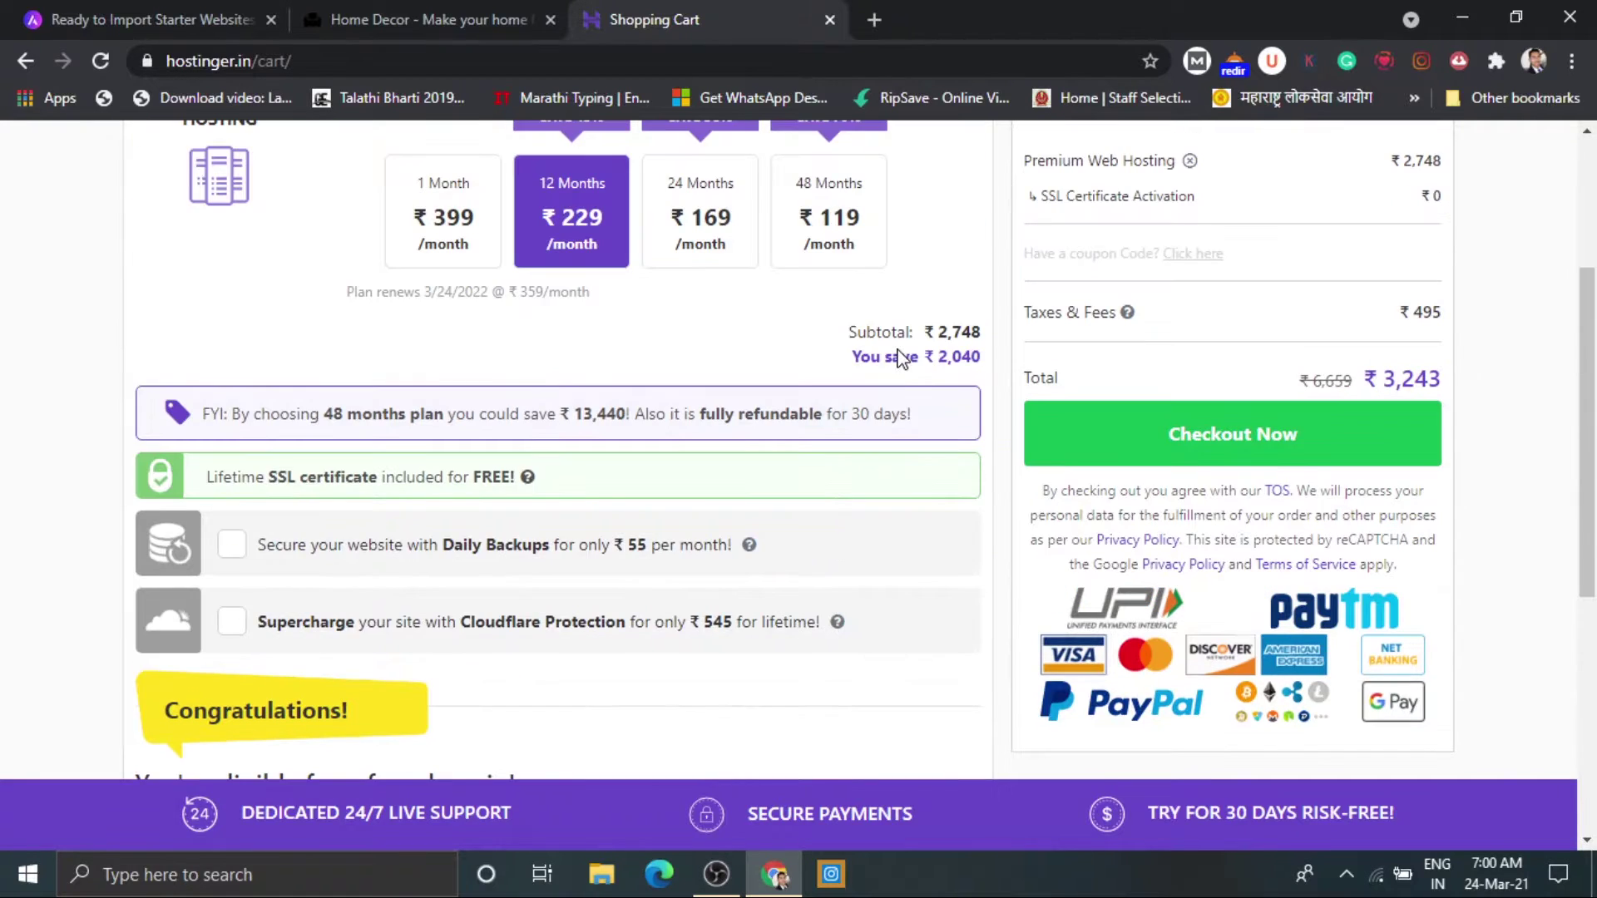
pyautogui.scroll(-3, 848, 453)
pyautogui.scroll(1, 849, 453)
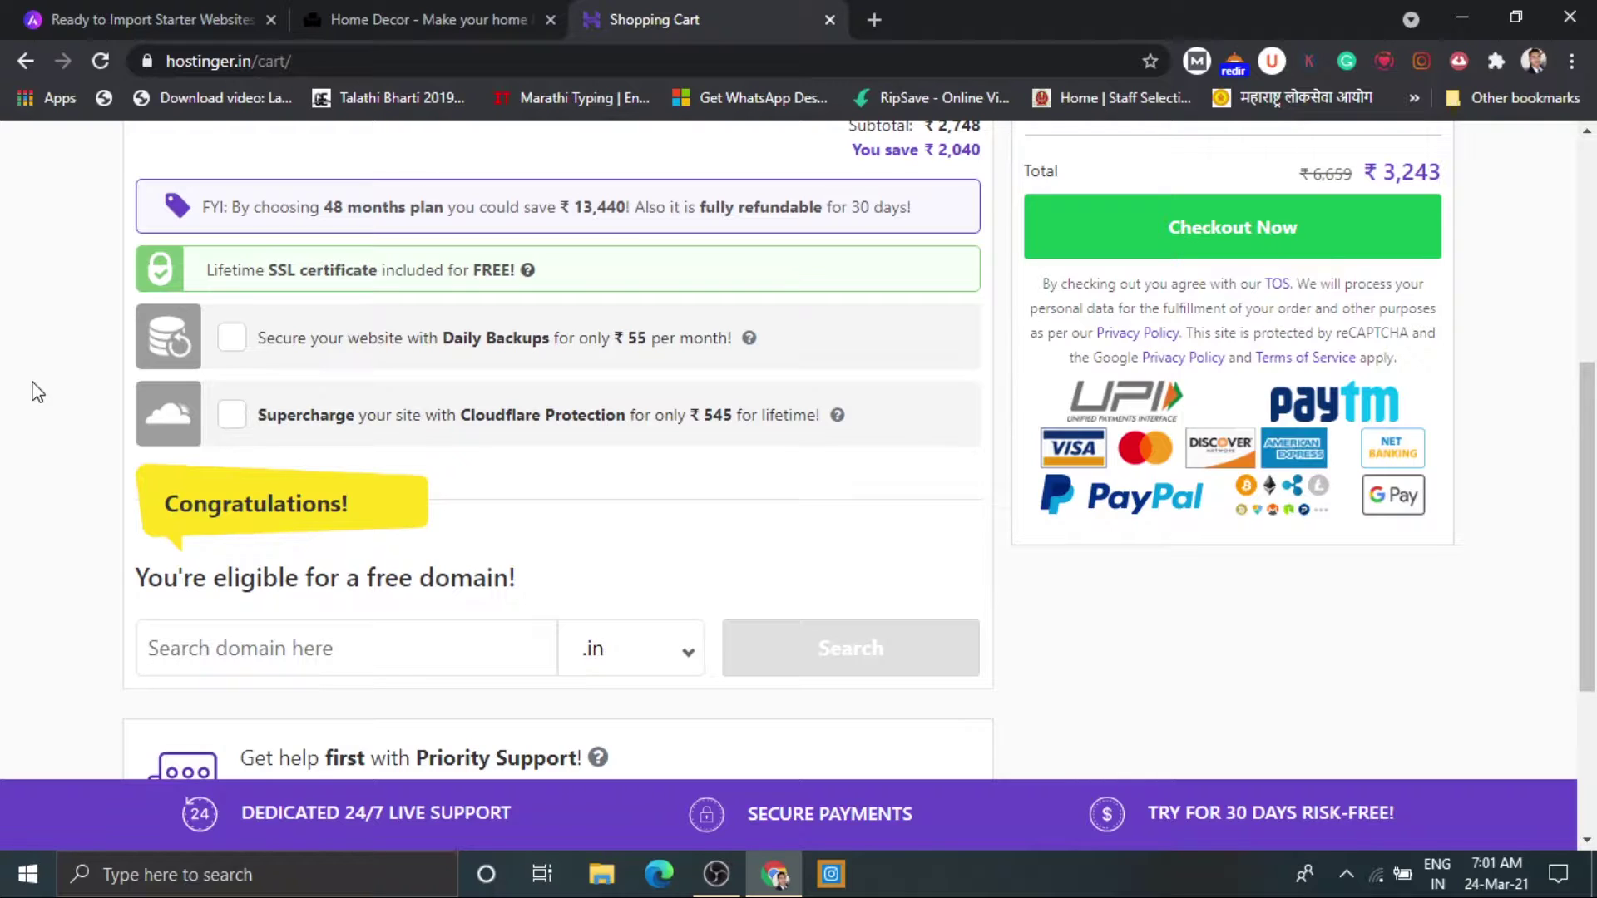
pyautogui.scroll(2, 37, 392)
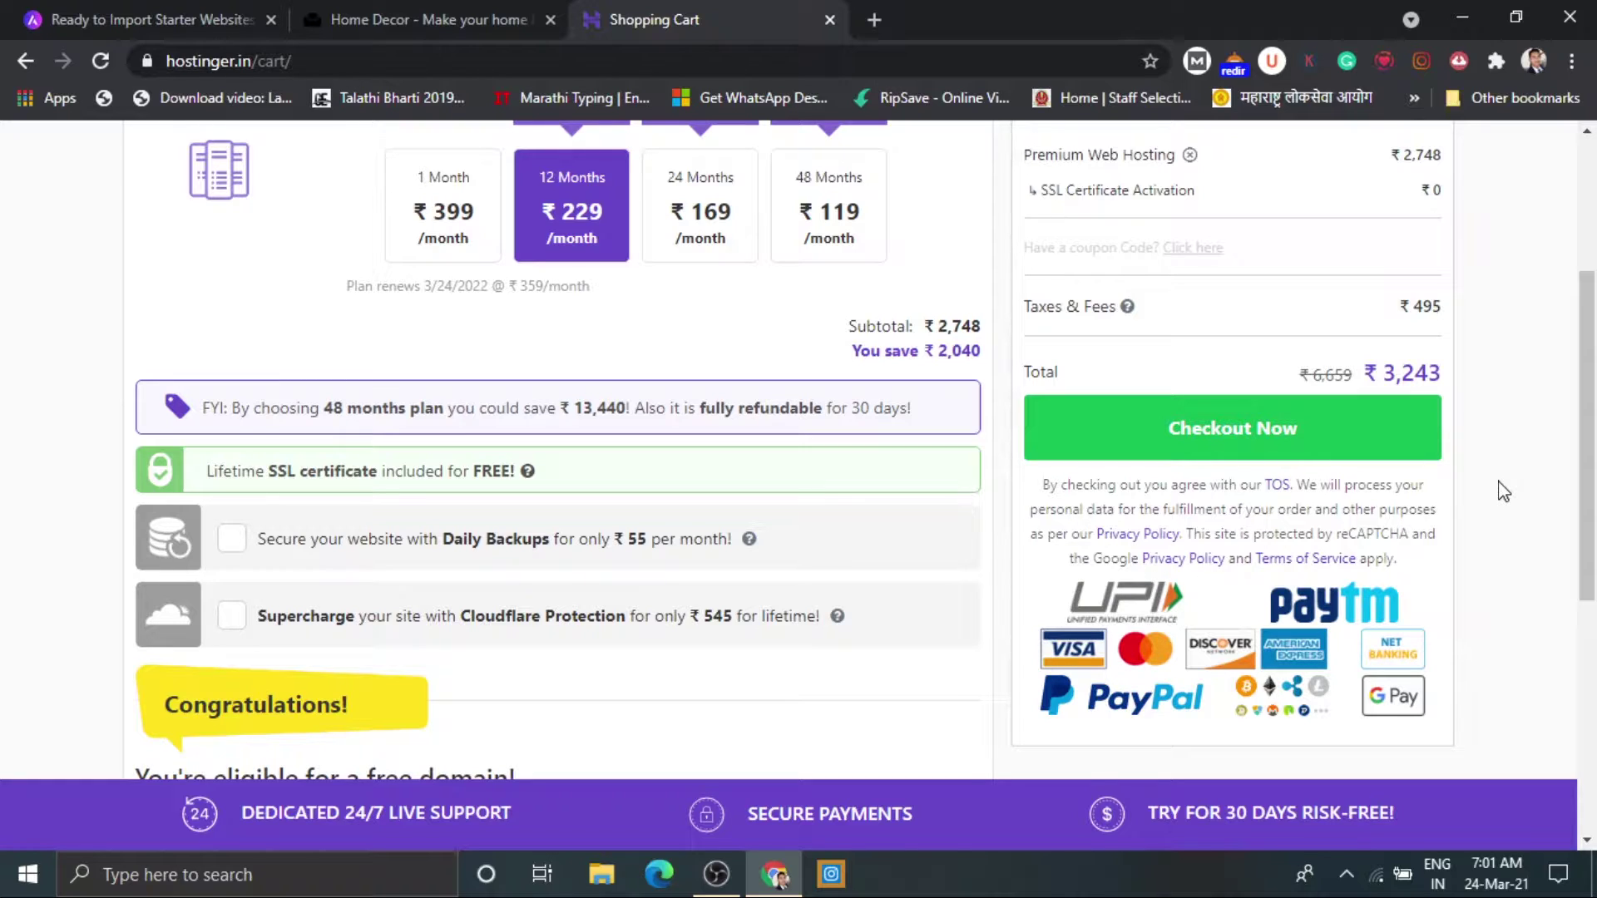
pyautogui.scroll(3, 1504, 491)
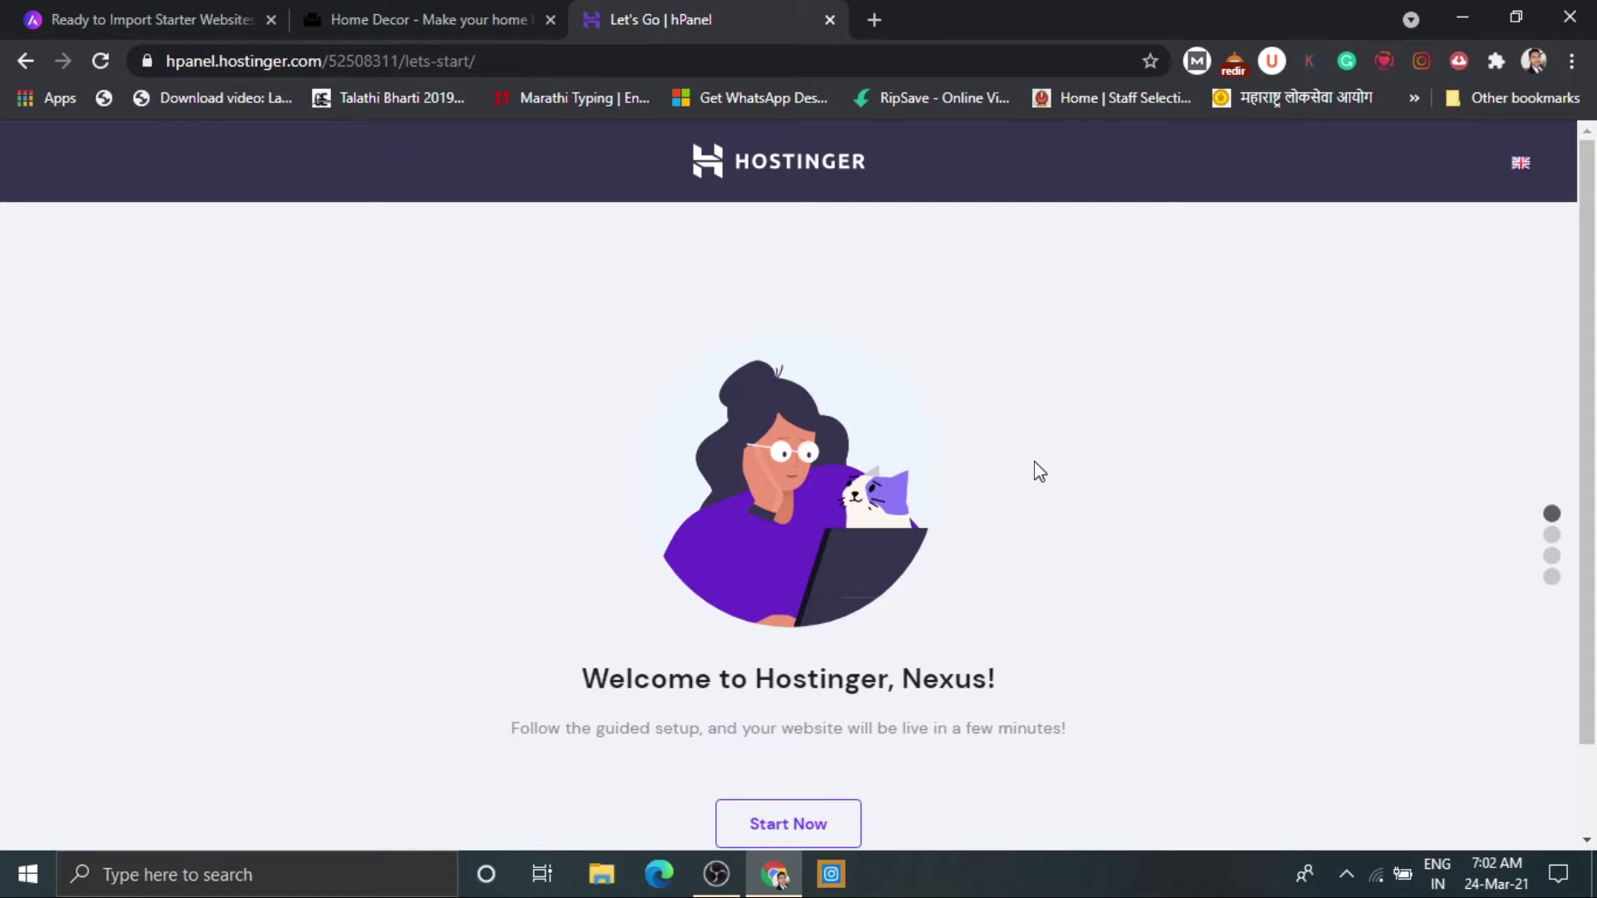
# Start the guided website setup and choose nexusrealty.co.in as the website's domain.
pyautogui.scroll(-1, 1039, 472)
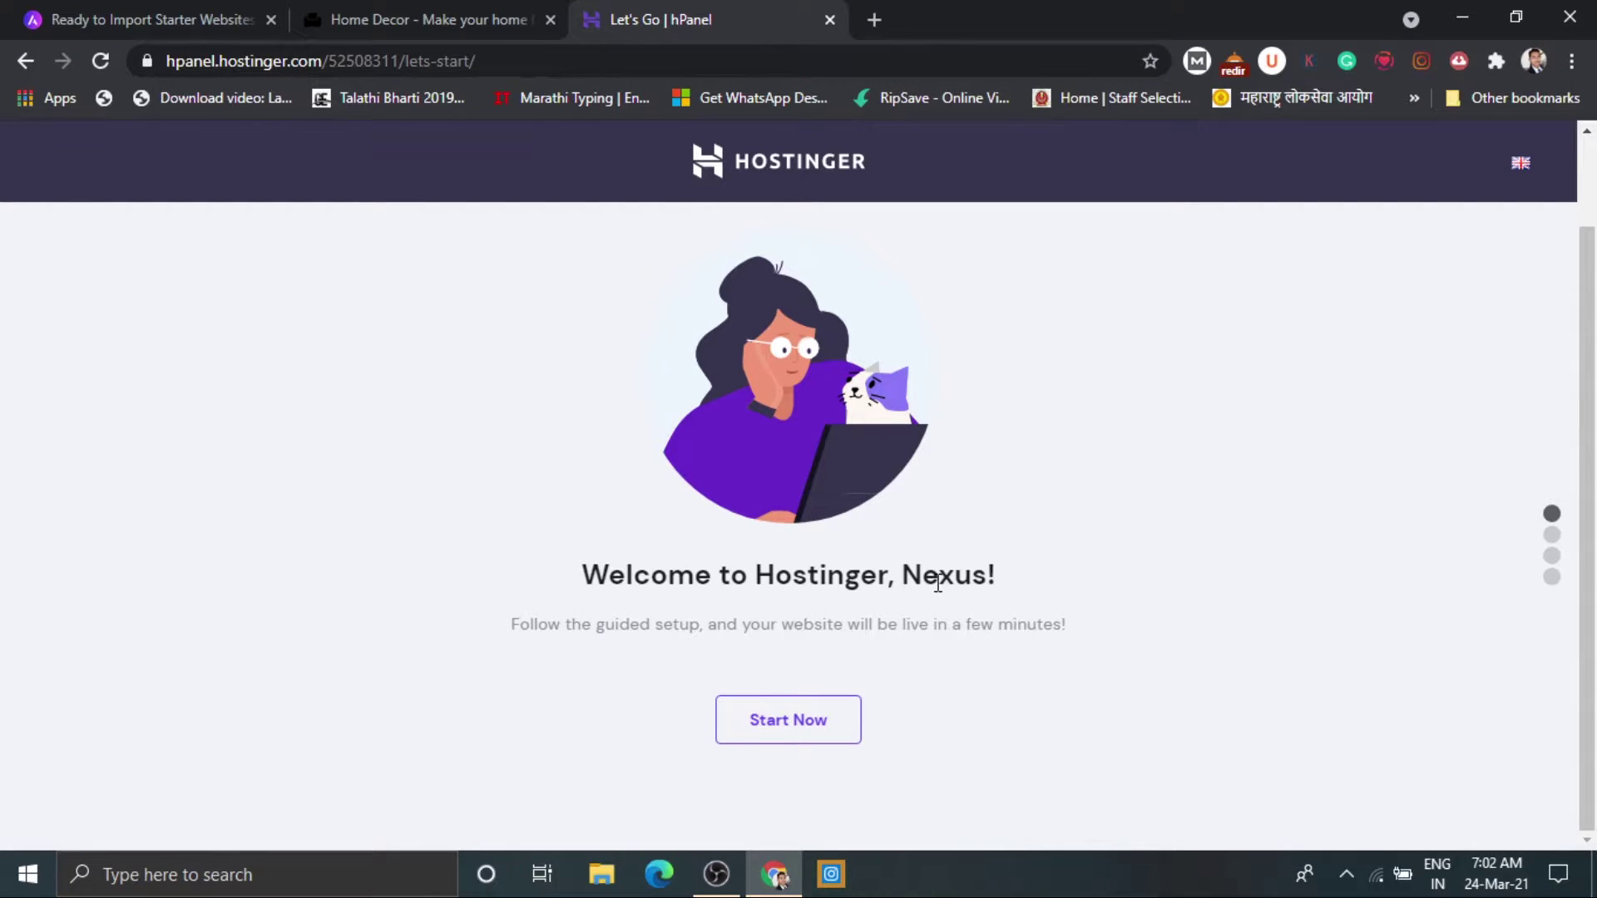
pyautogui.click(780, 732)
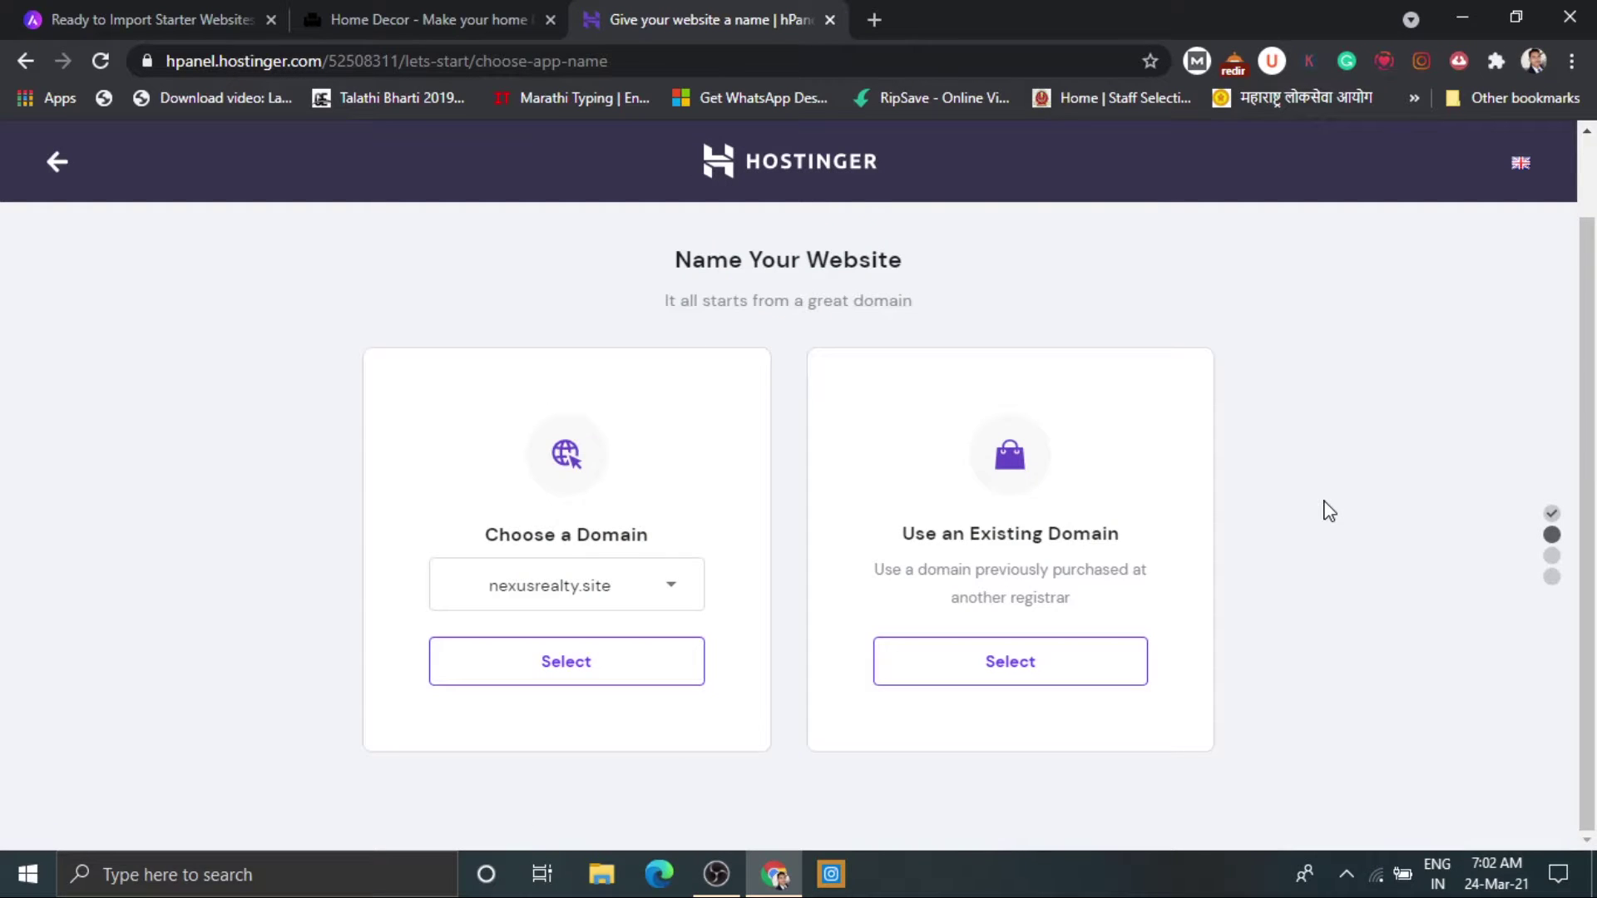
pyautogui.click(667, 588)
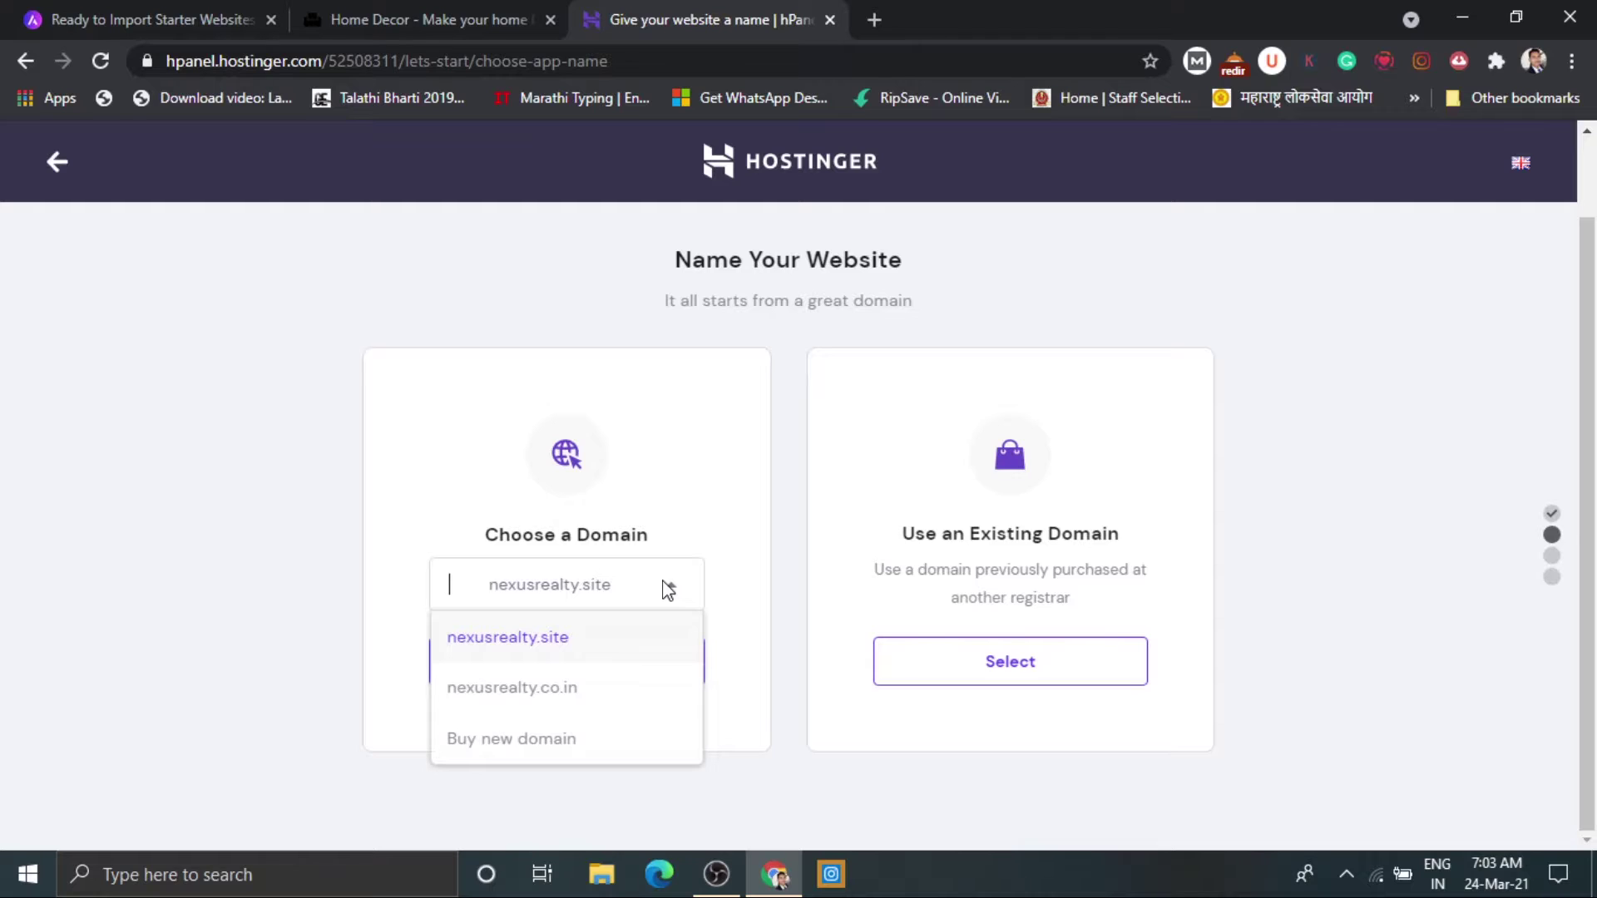
pyautogui.click(522, 701)
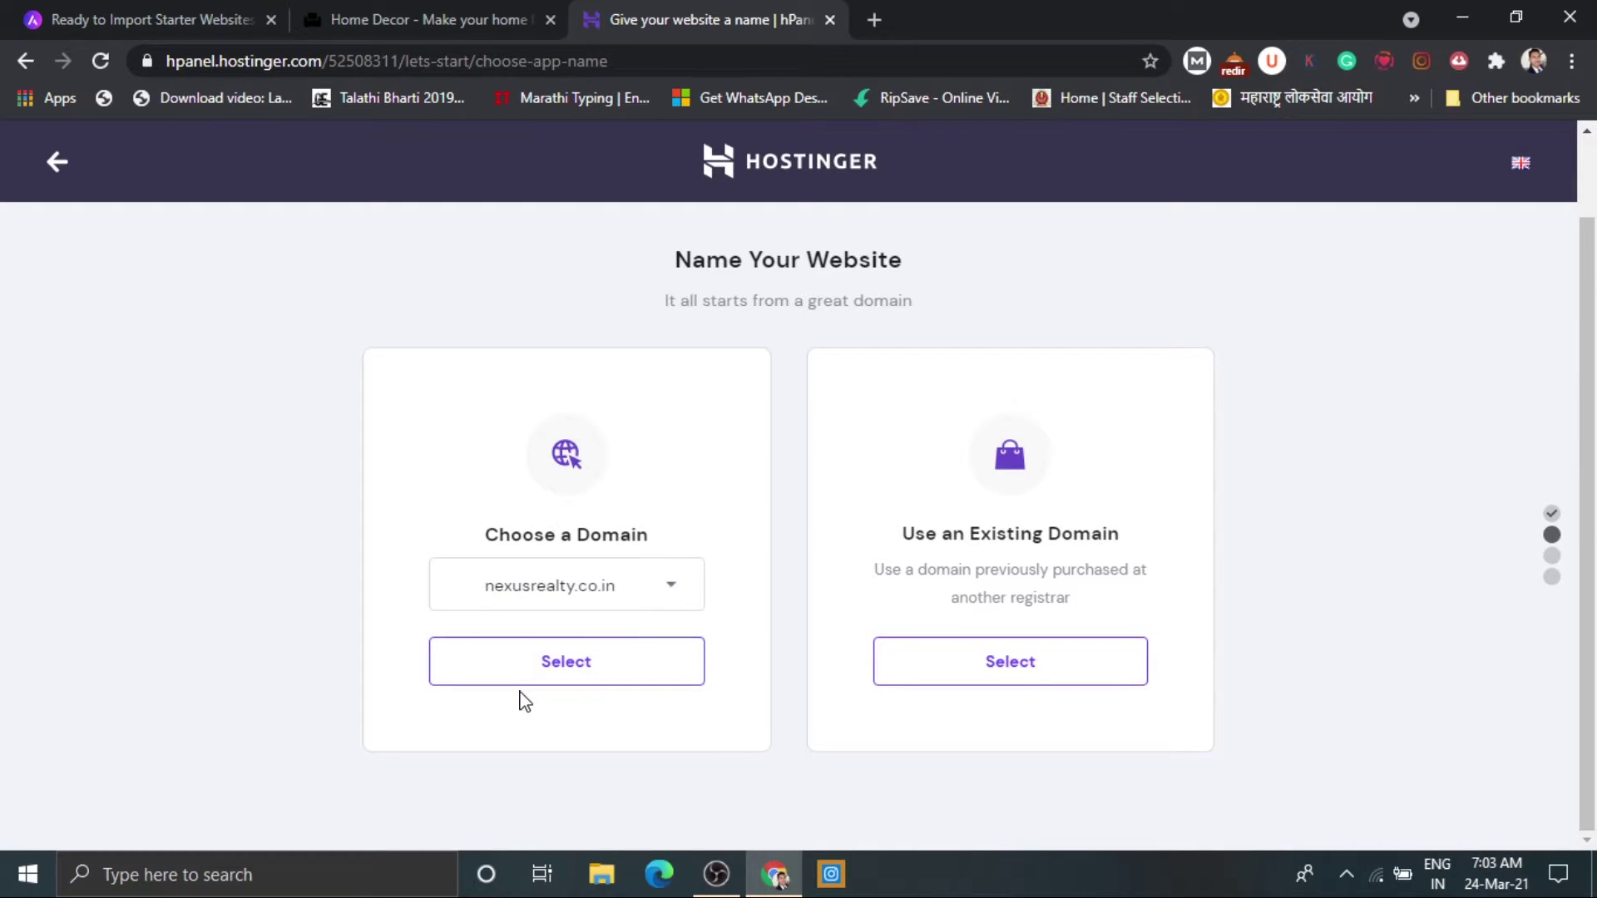
pyautogui.click(568, 675)
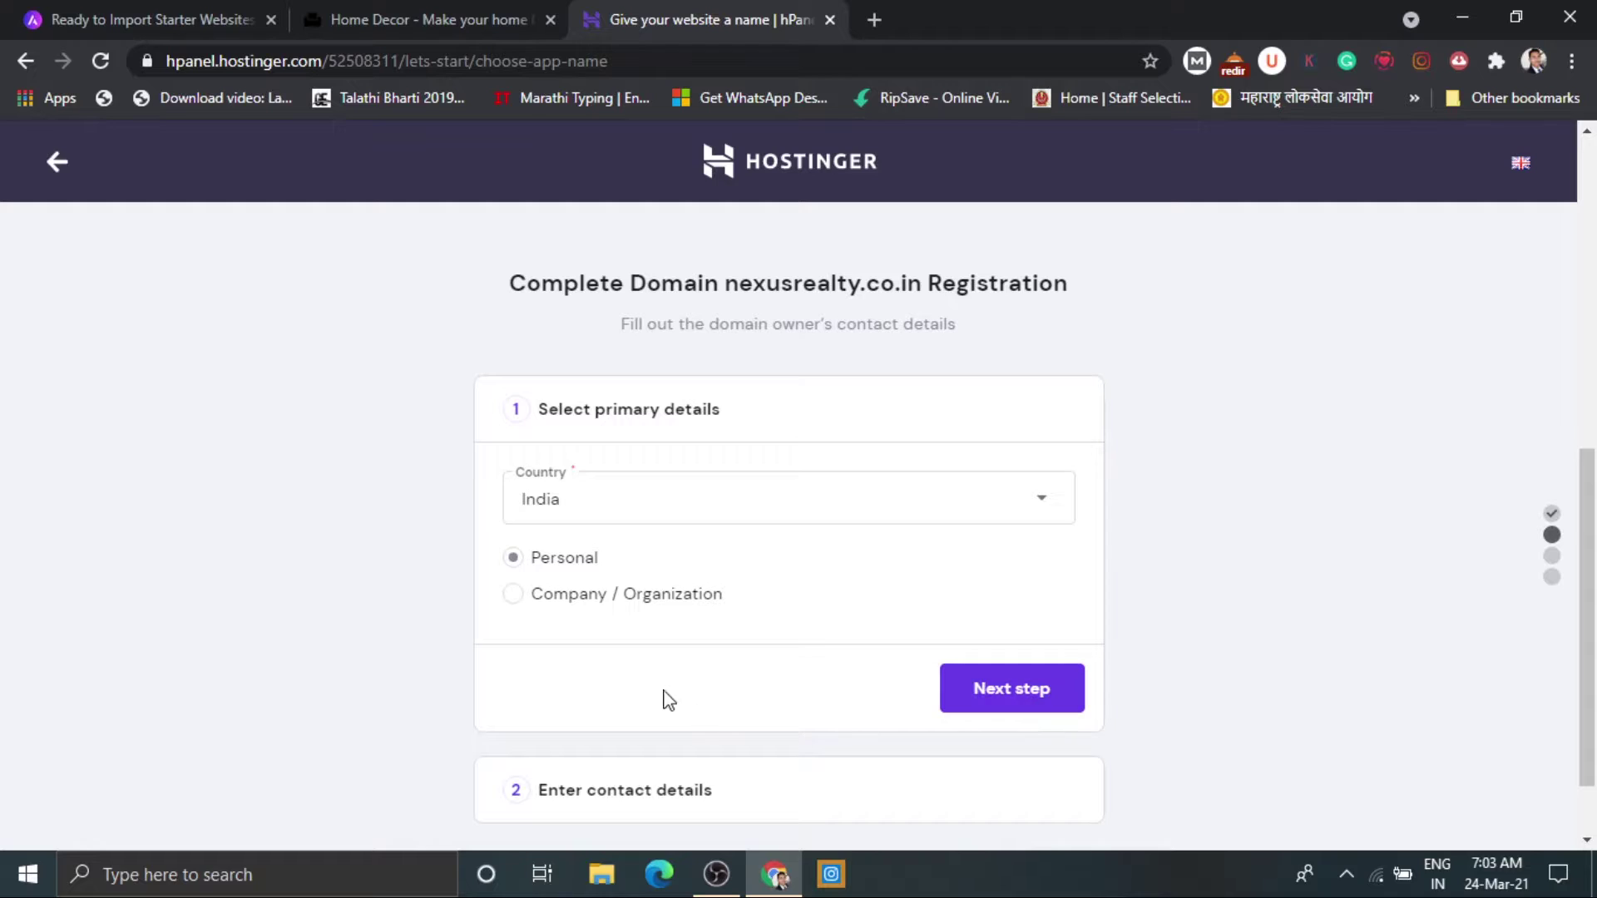
# Register the domain under Company / Organization and continue to the owner's contact details form.
pyautogui.click(604, 596)
pyautogui.click(1010, 707)
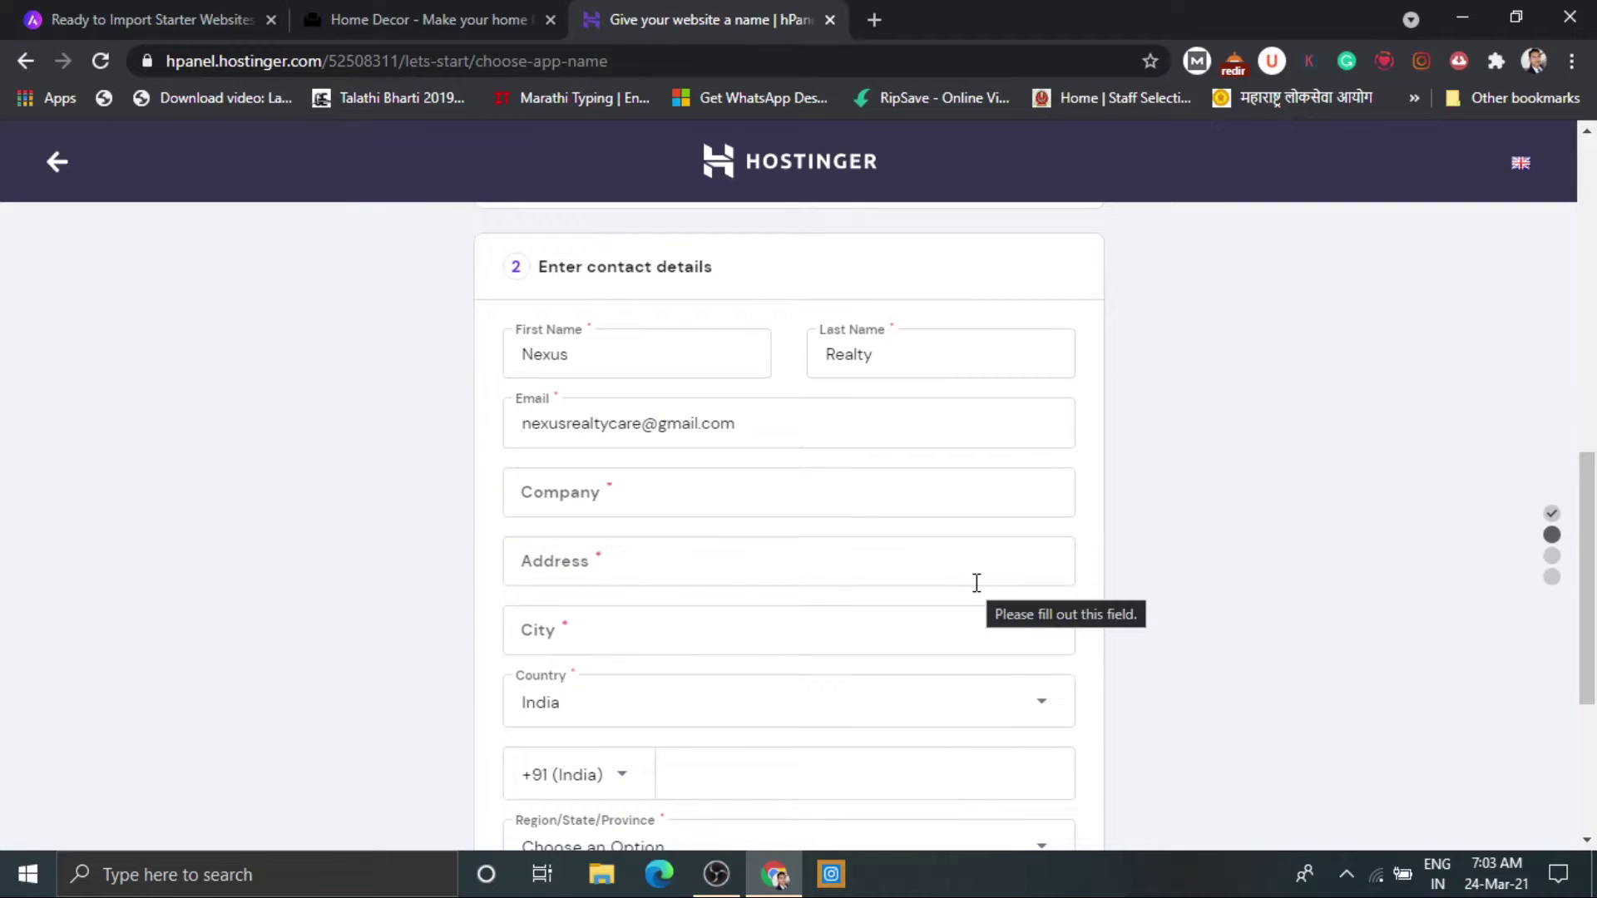
pyautogui.scroll(-1, 977, 582)
pyautogui.scroll(-3, 974, 590)
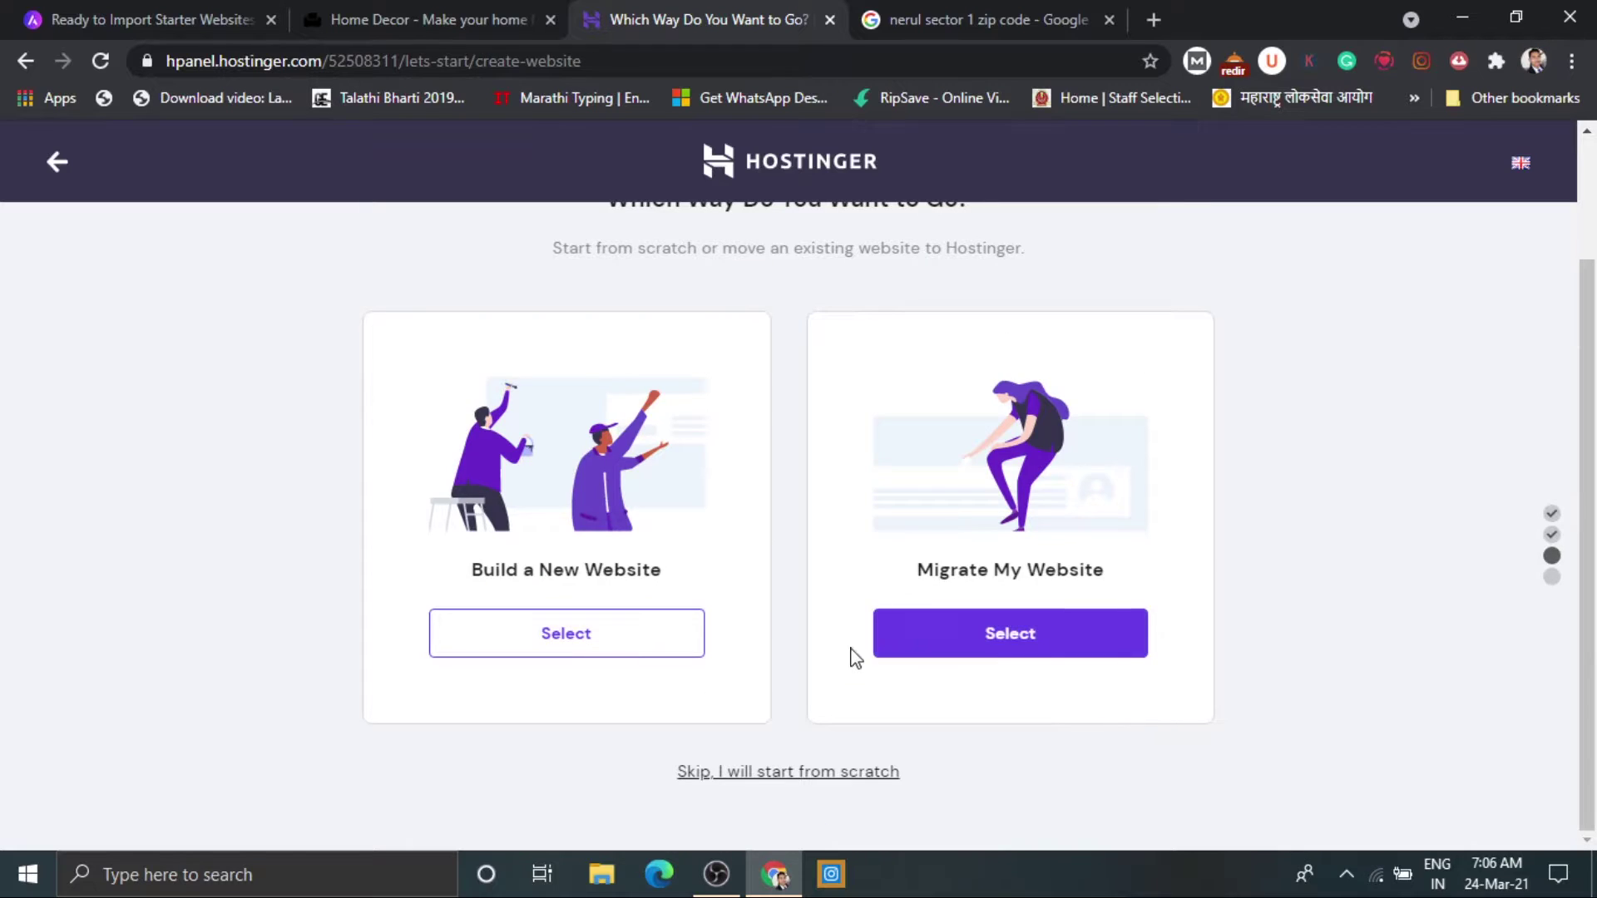
# Choose to build a new website as a first-time builder, using WordPress as the platform.
pyautogui.click(547, 641)
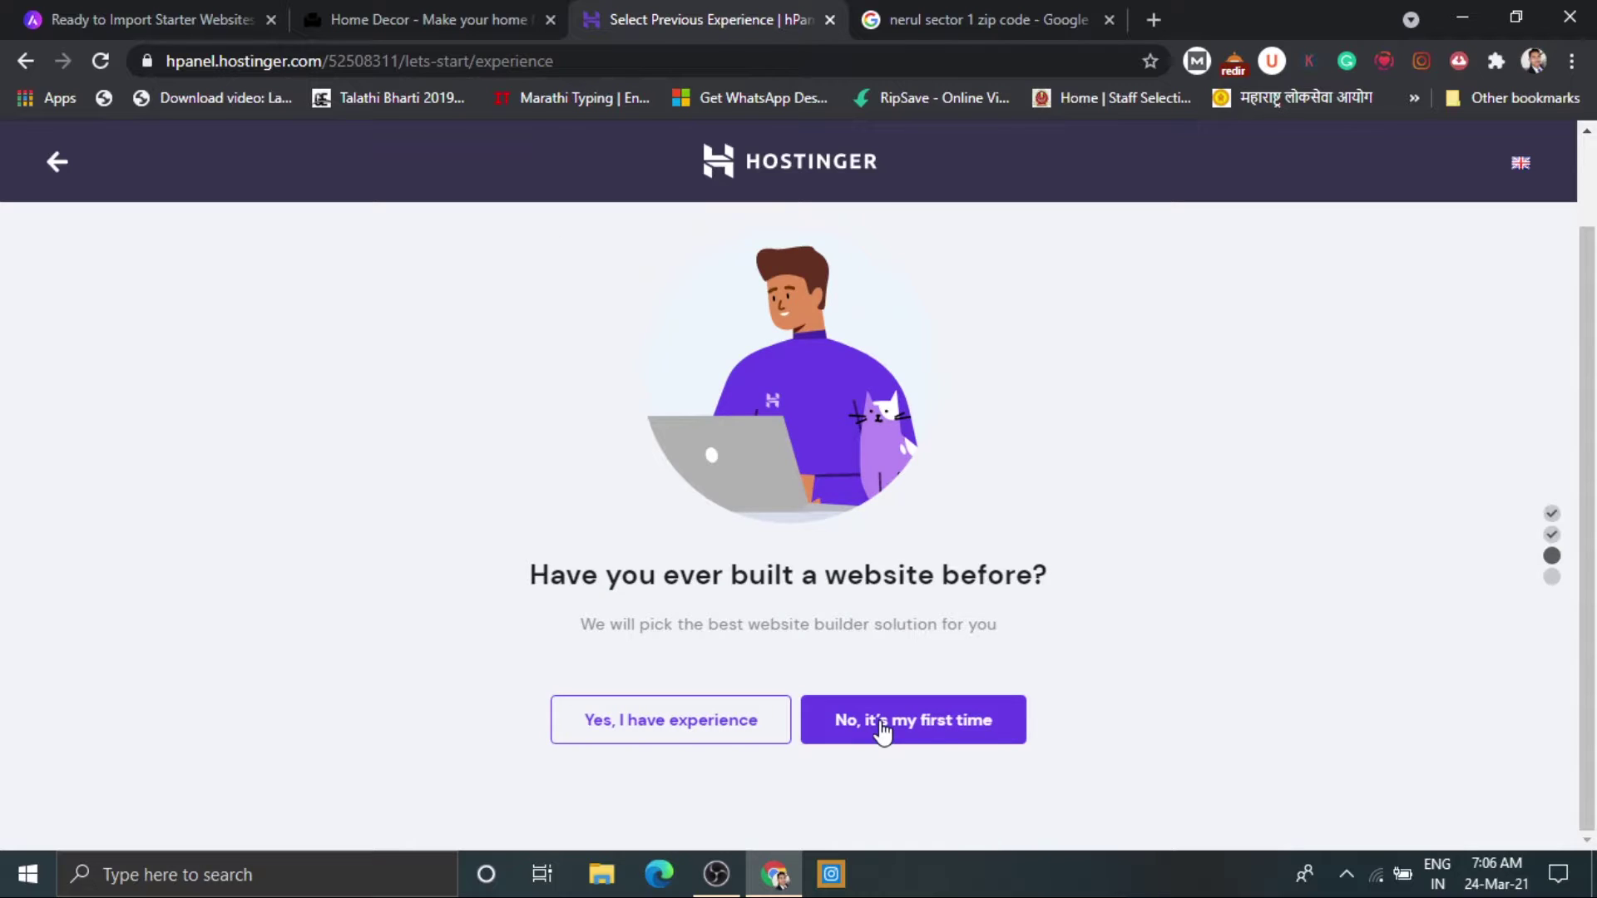
pyautogui.click(883, 732)
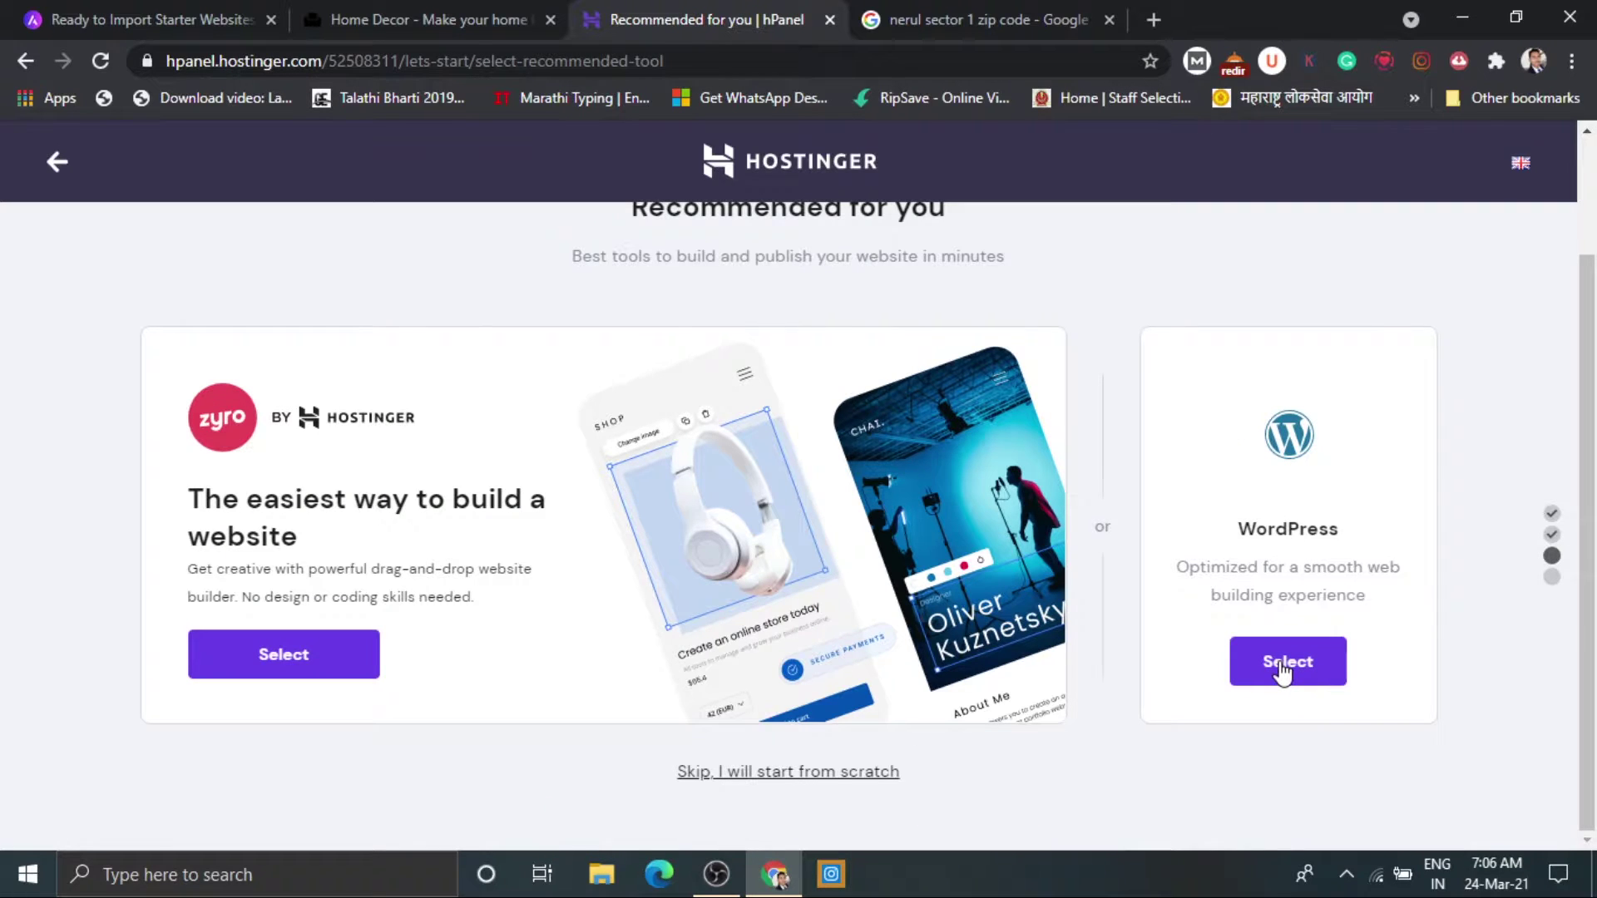
pyautogui.click(1285, 665)
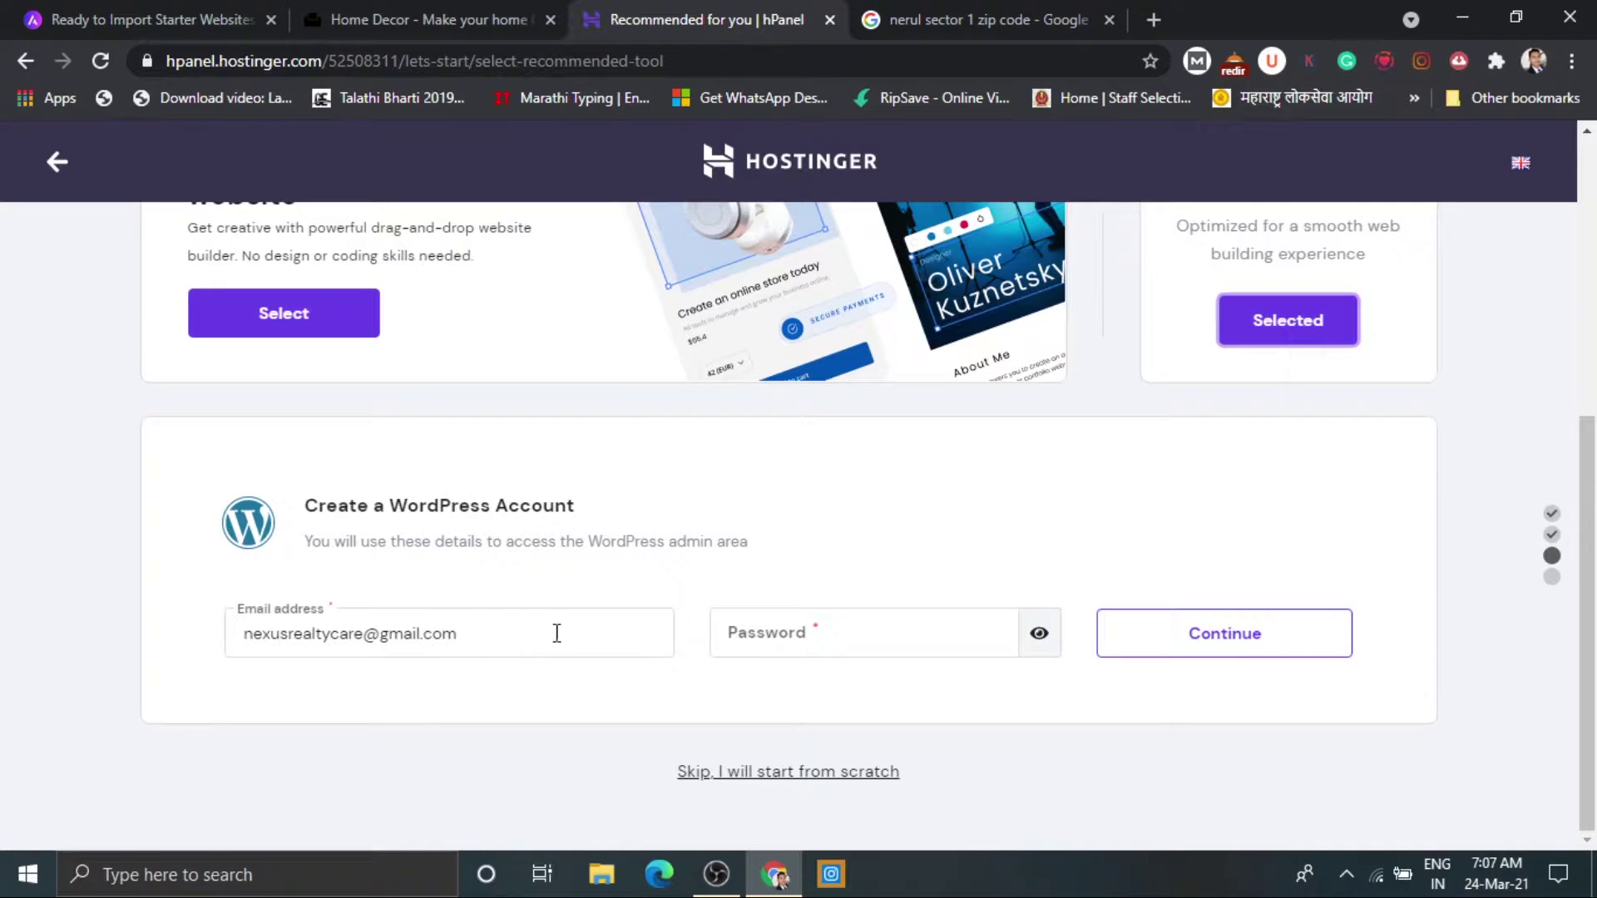
# Enter the password for the new WordPress admin account and continue to template selection.
pyautogui.click(818, 641)
pyautogui.click(988, 633)
pyautogui.click(1239, 639)
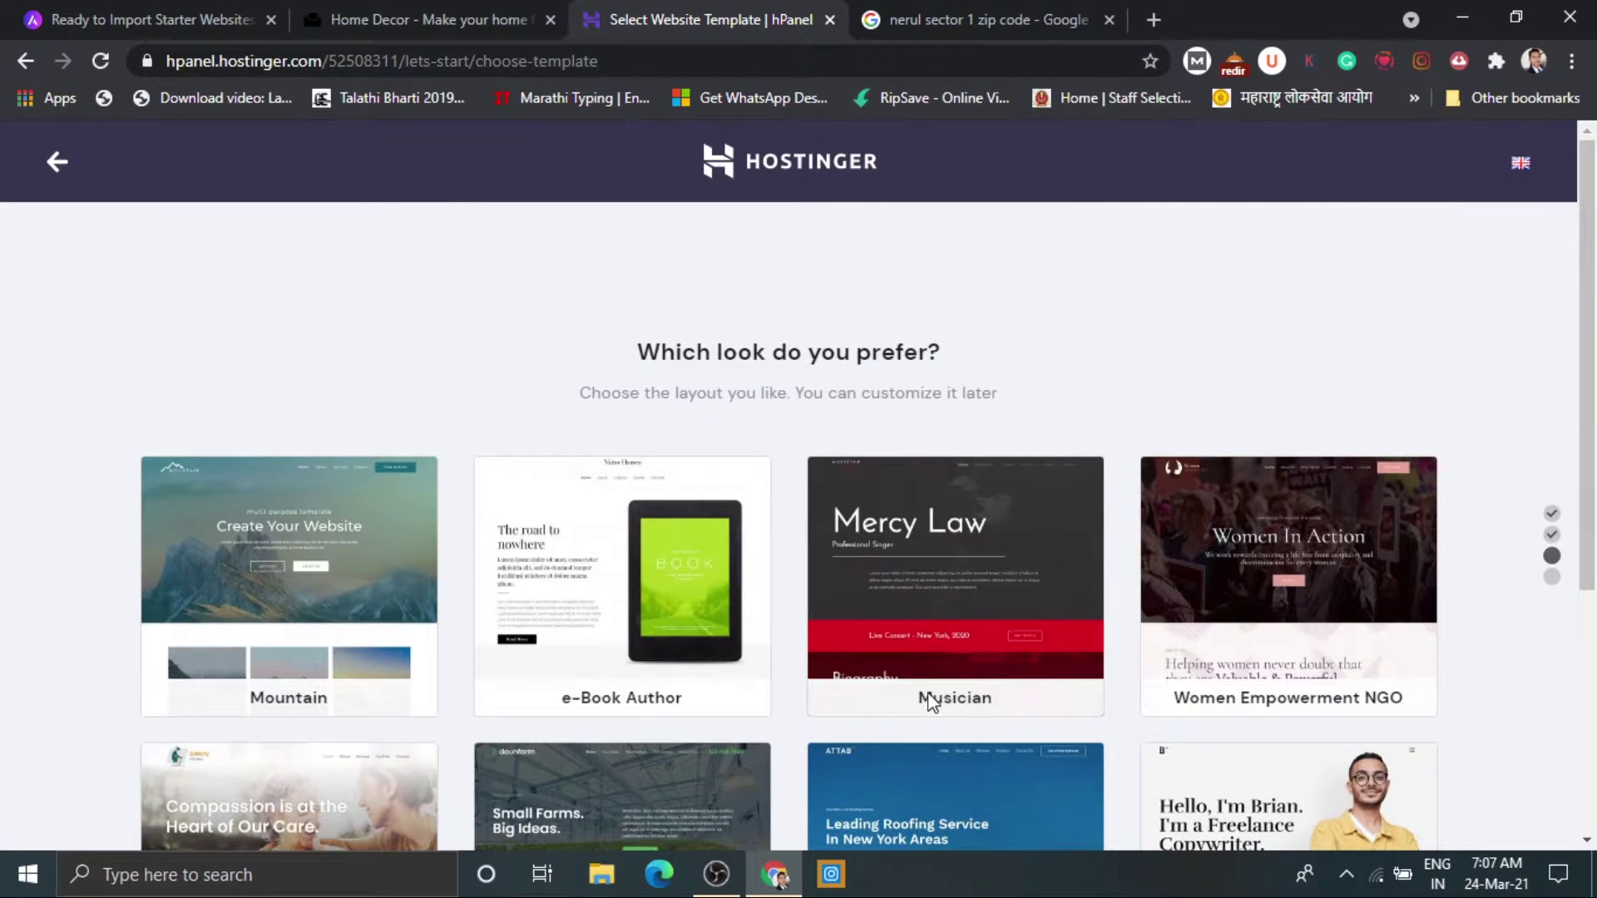
# Load more website templates and look through the available layouts.
pyautogui.scroll(-5, 928, 698)
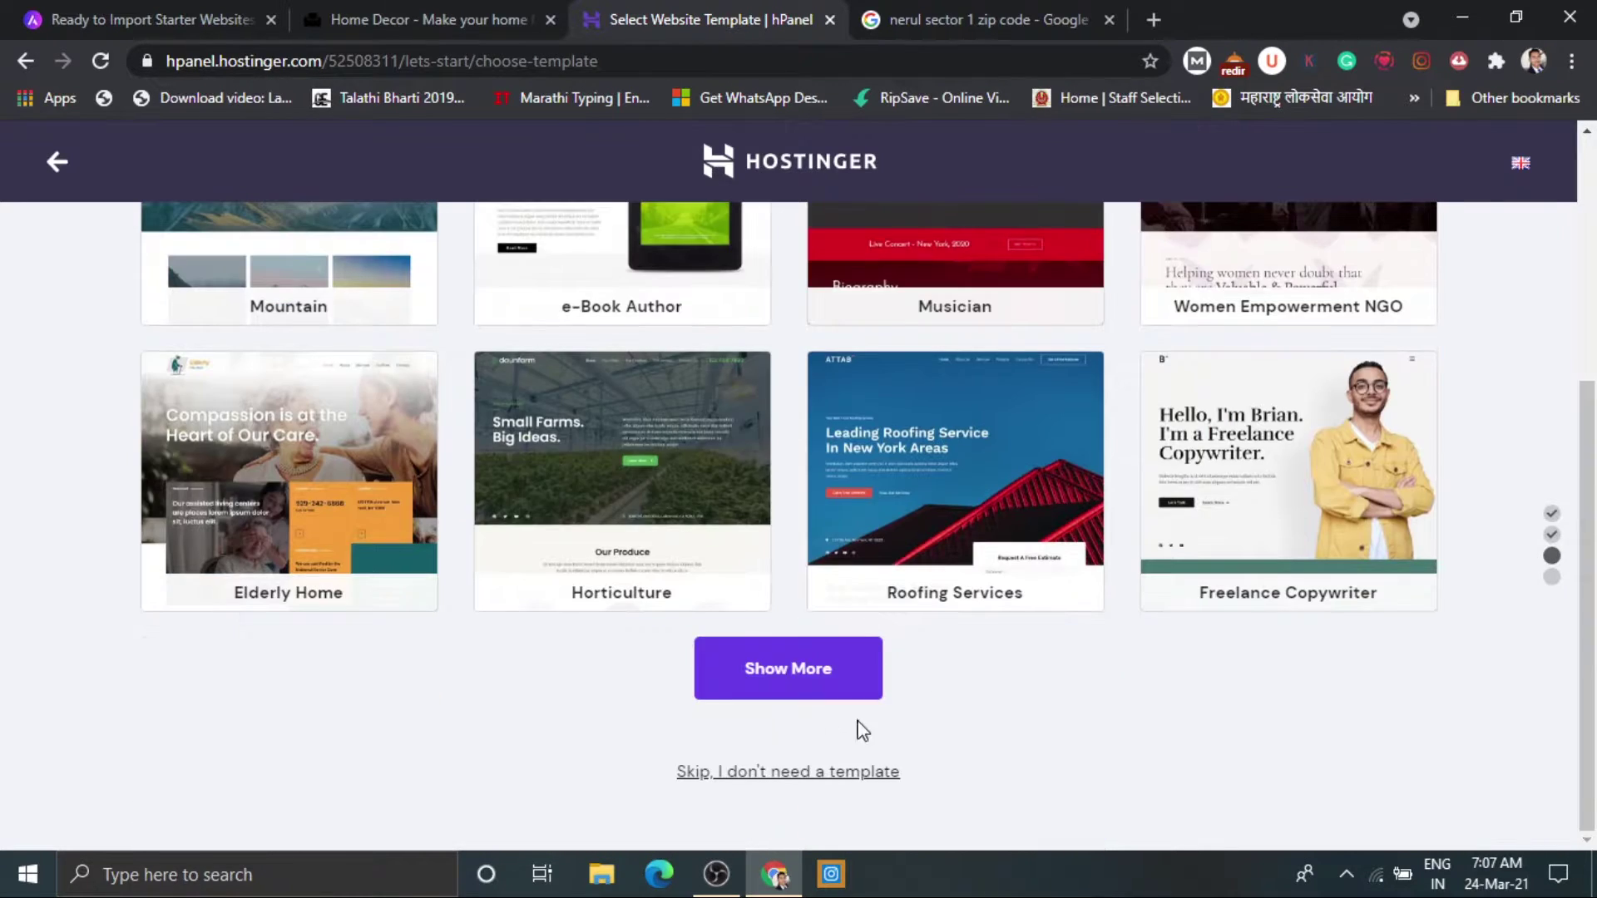
pyautogui.click(782, 681)
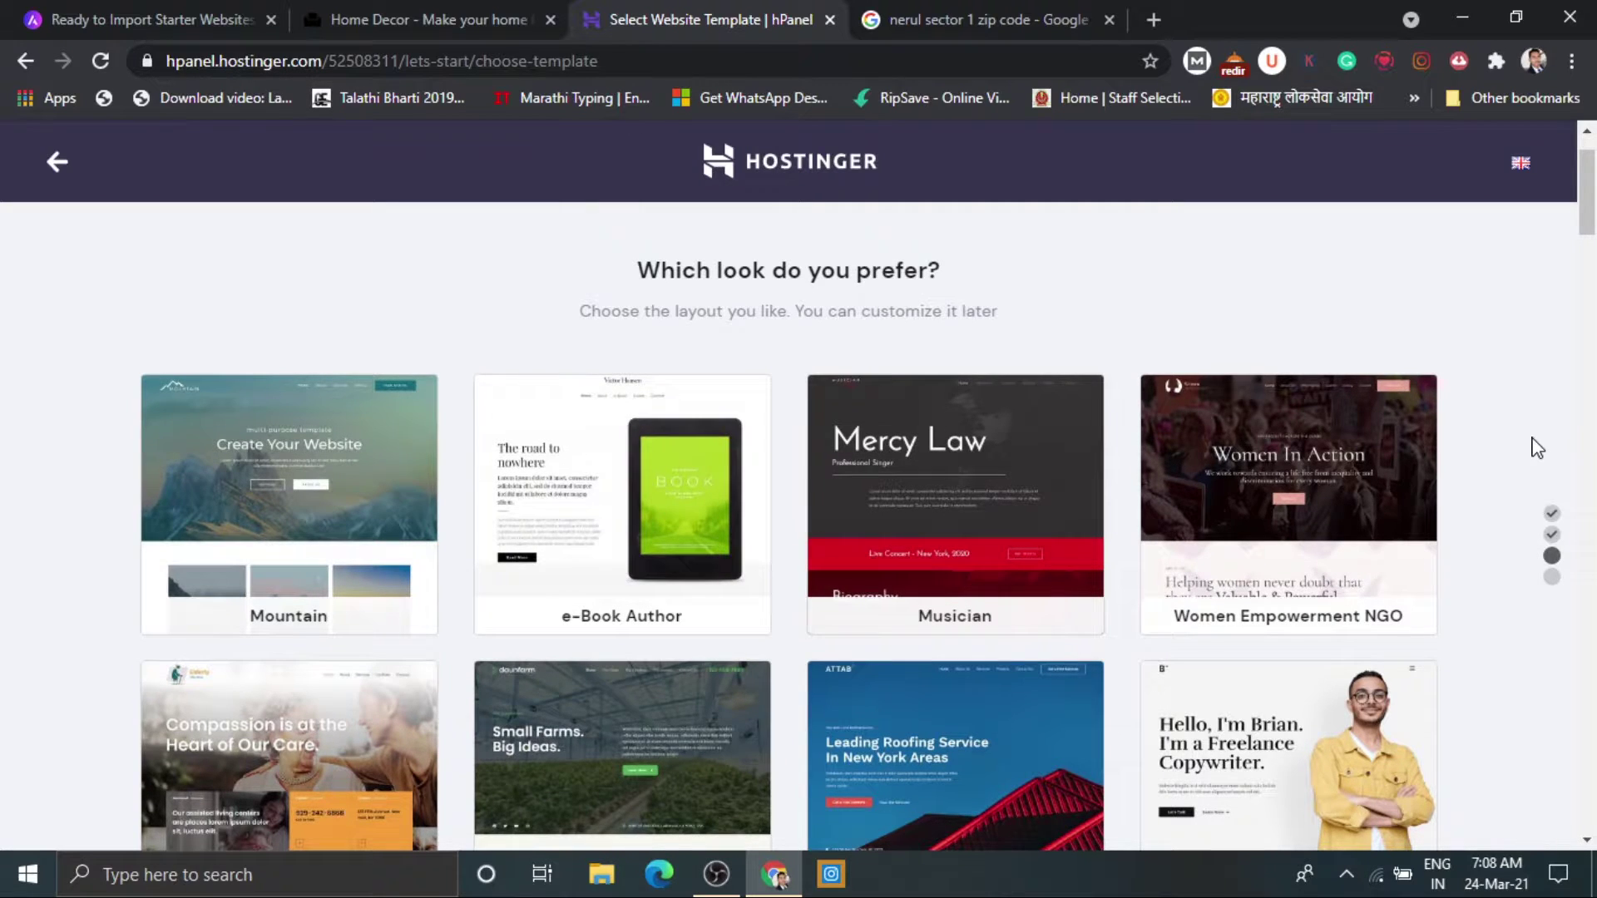
pyautogui.scroll(-5, 1537, 447)
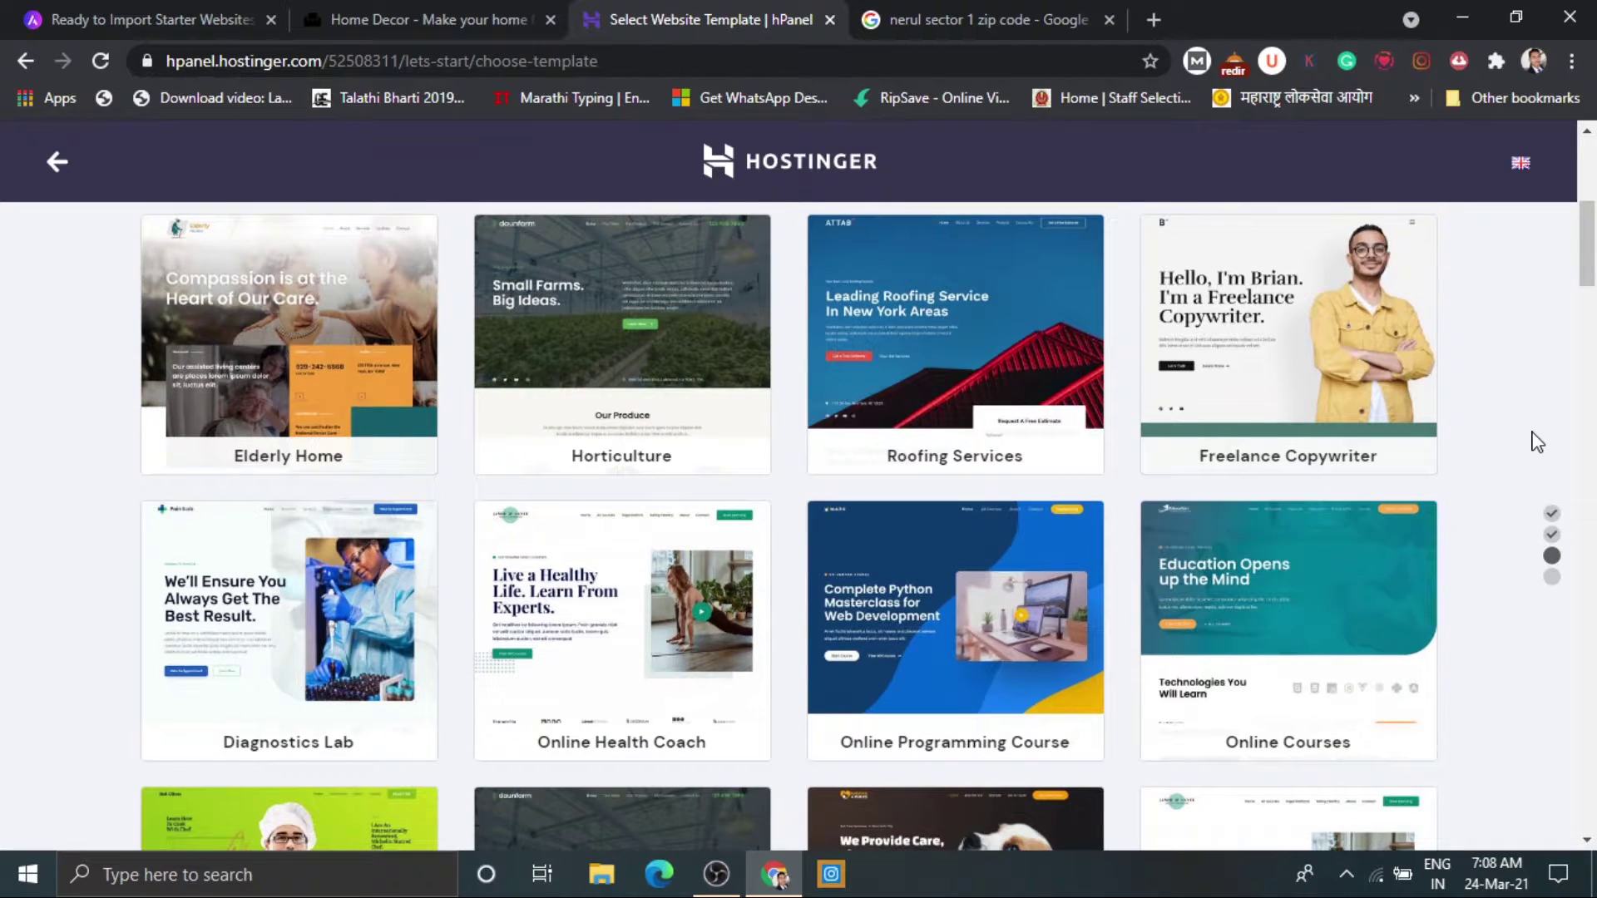
pyautogui.scroll(-5, 1537, 441)
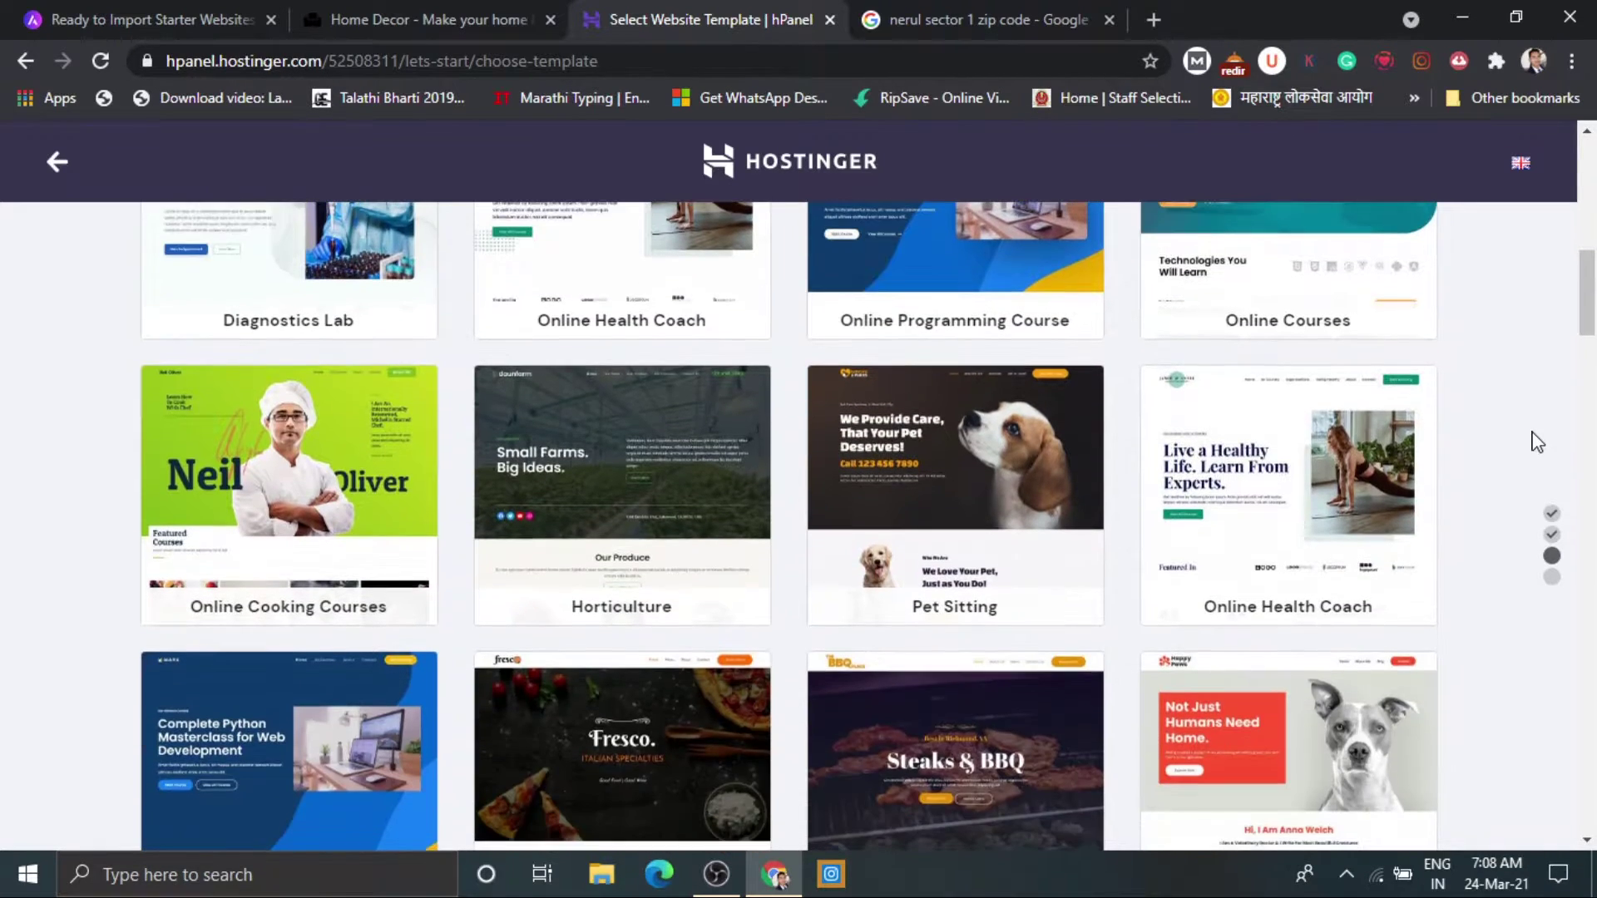
pyautogui.scroll(-5, 1537, 442)
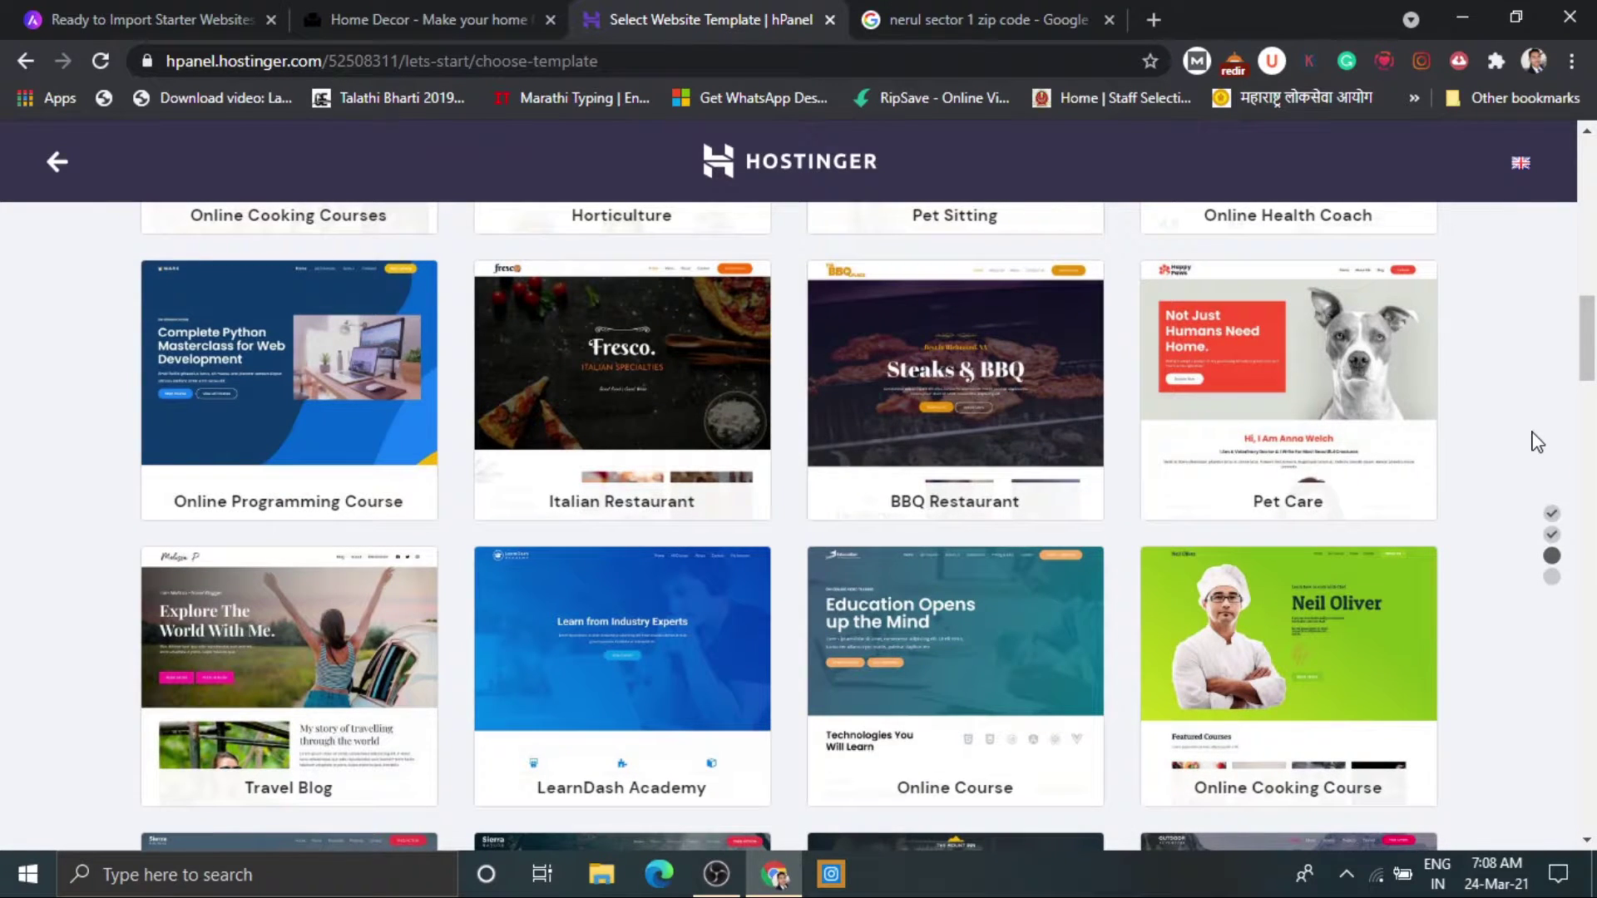
pyautogui.scroll(-1, 1537, 441)
pyautogui.scroll(-1, 1537, 441)
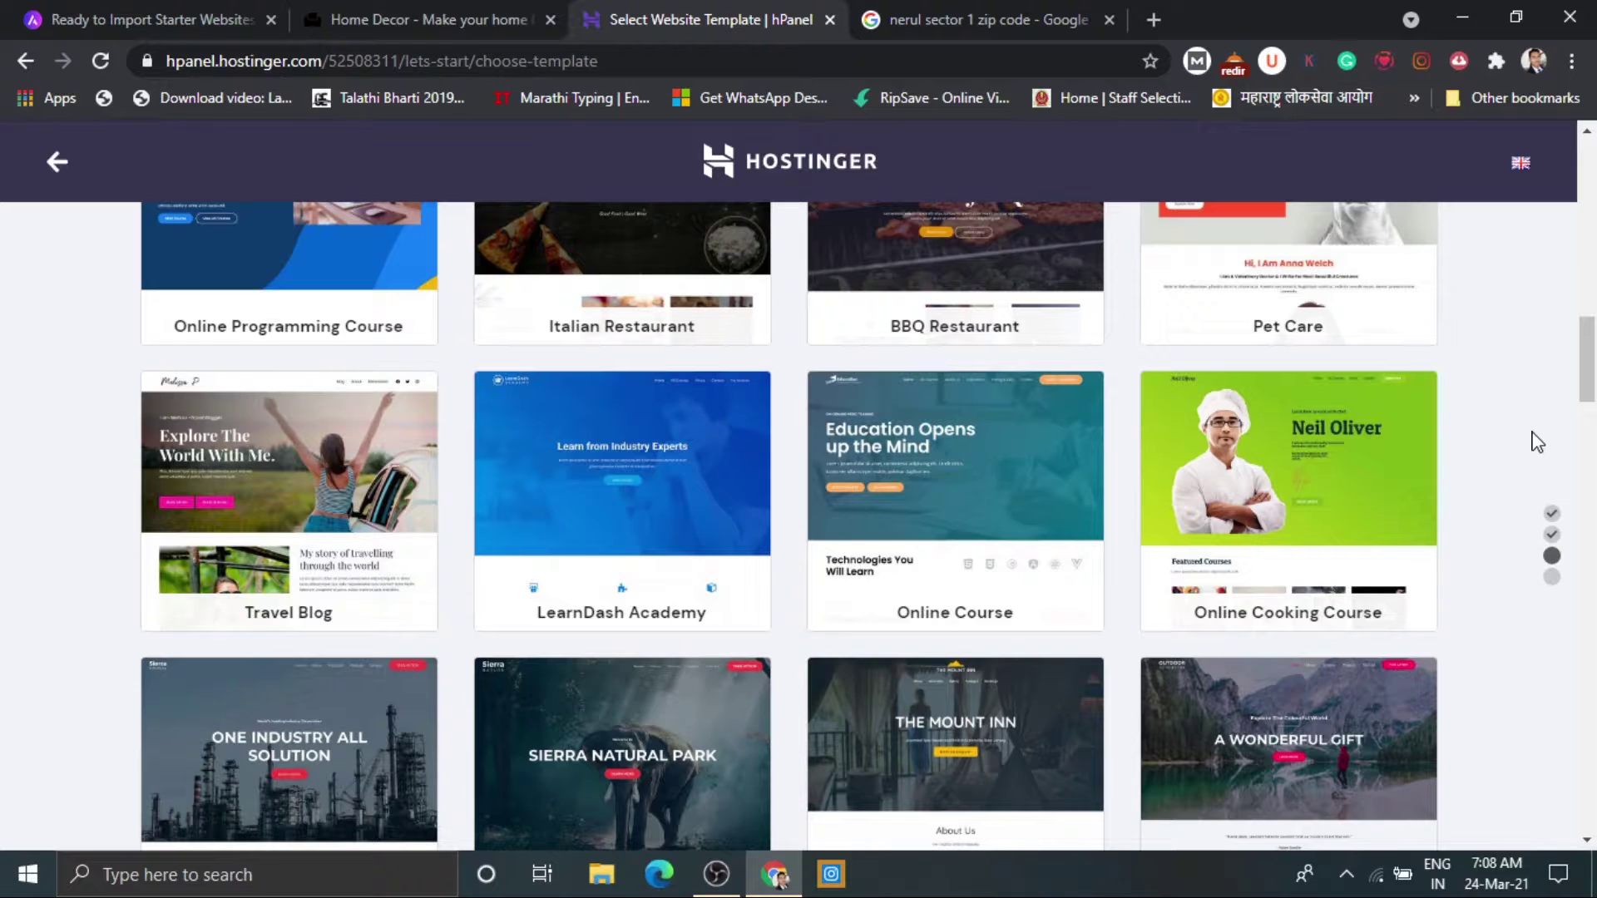
pyautogui.scroll(-6, 1537, 442)
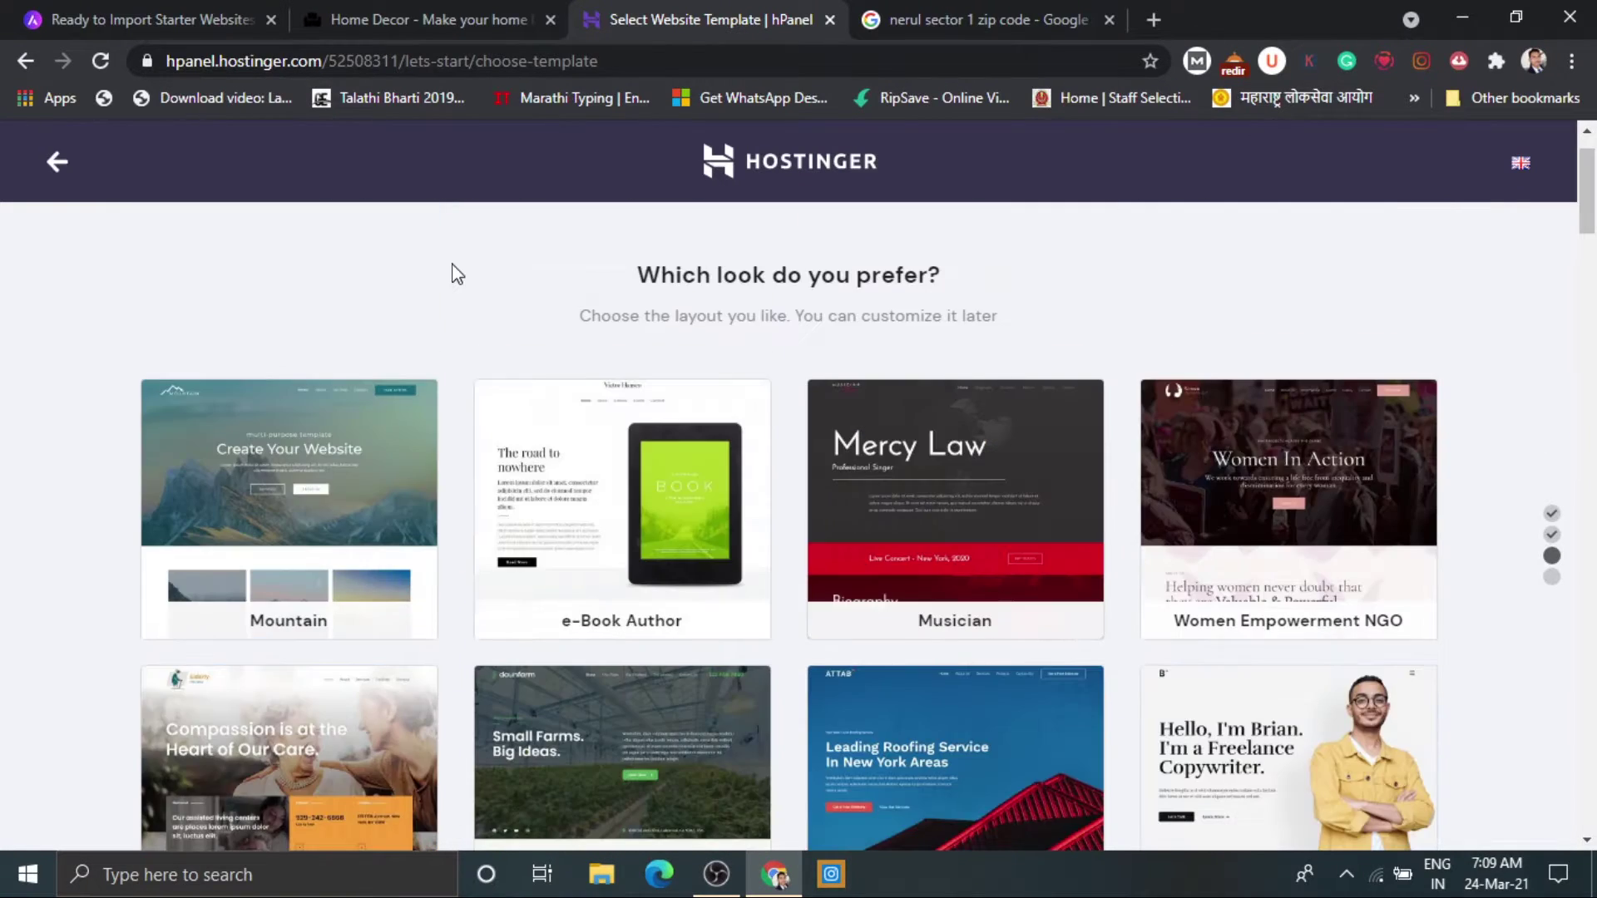
# Preview the Mountain template's home page and return to the template gallery.
pyautogui.moveTo(267, 557)
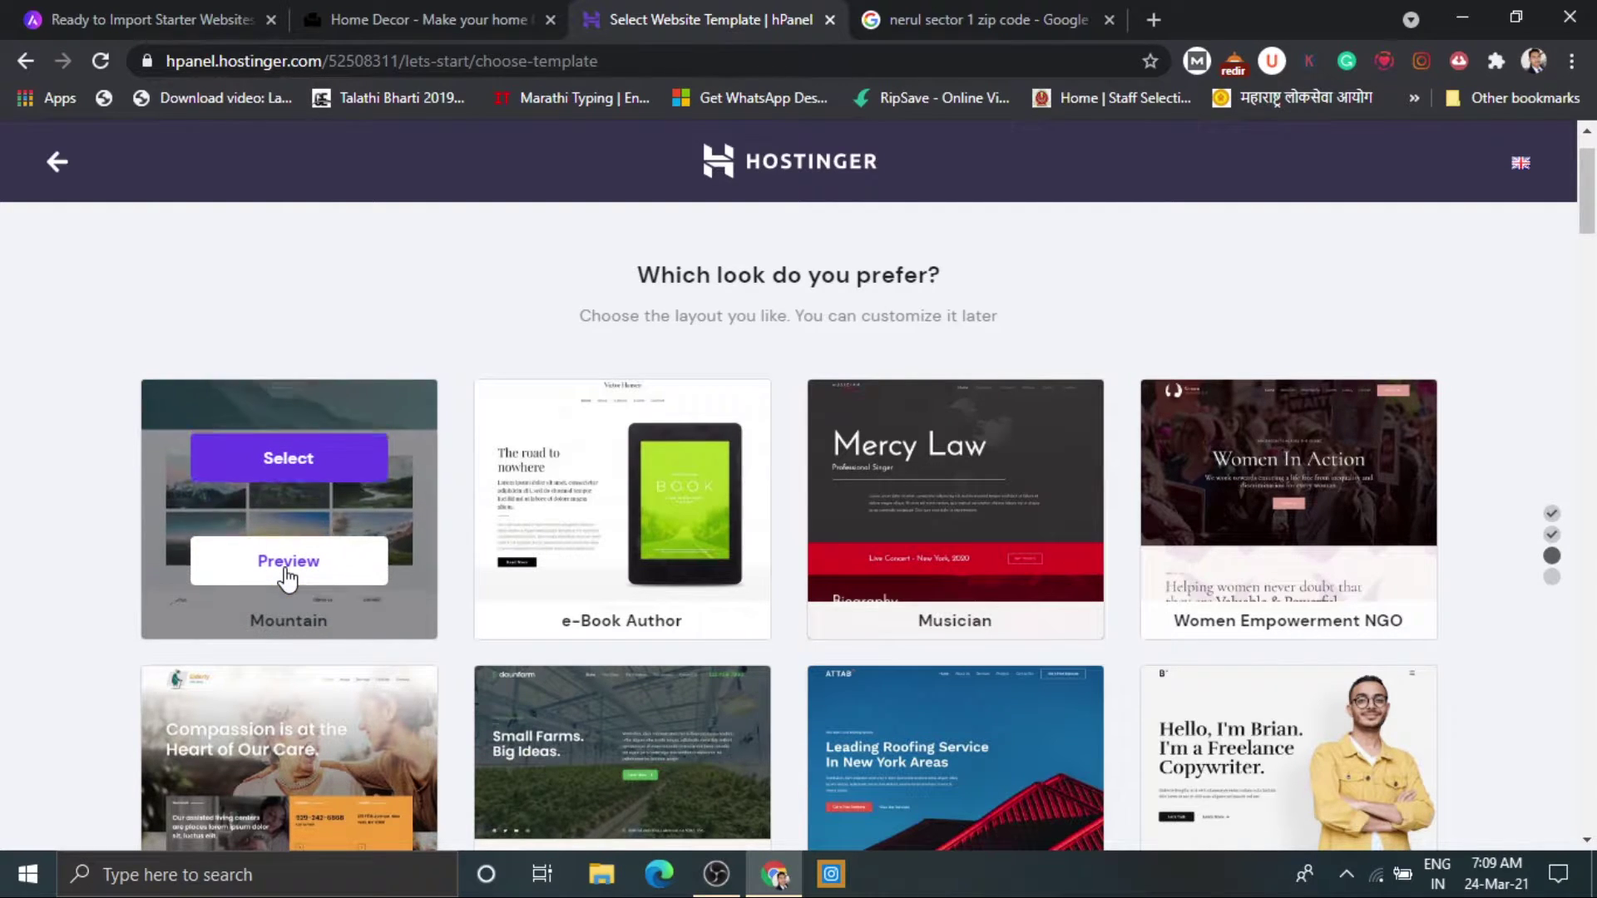
pyautogui.click(287, 574)
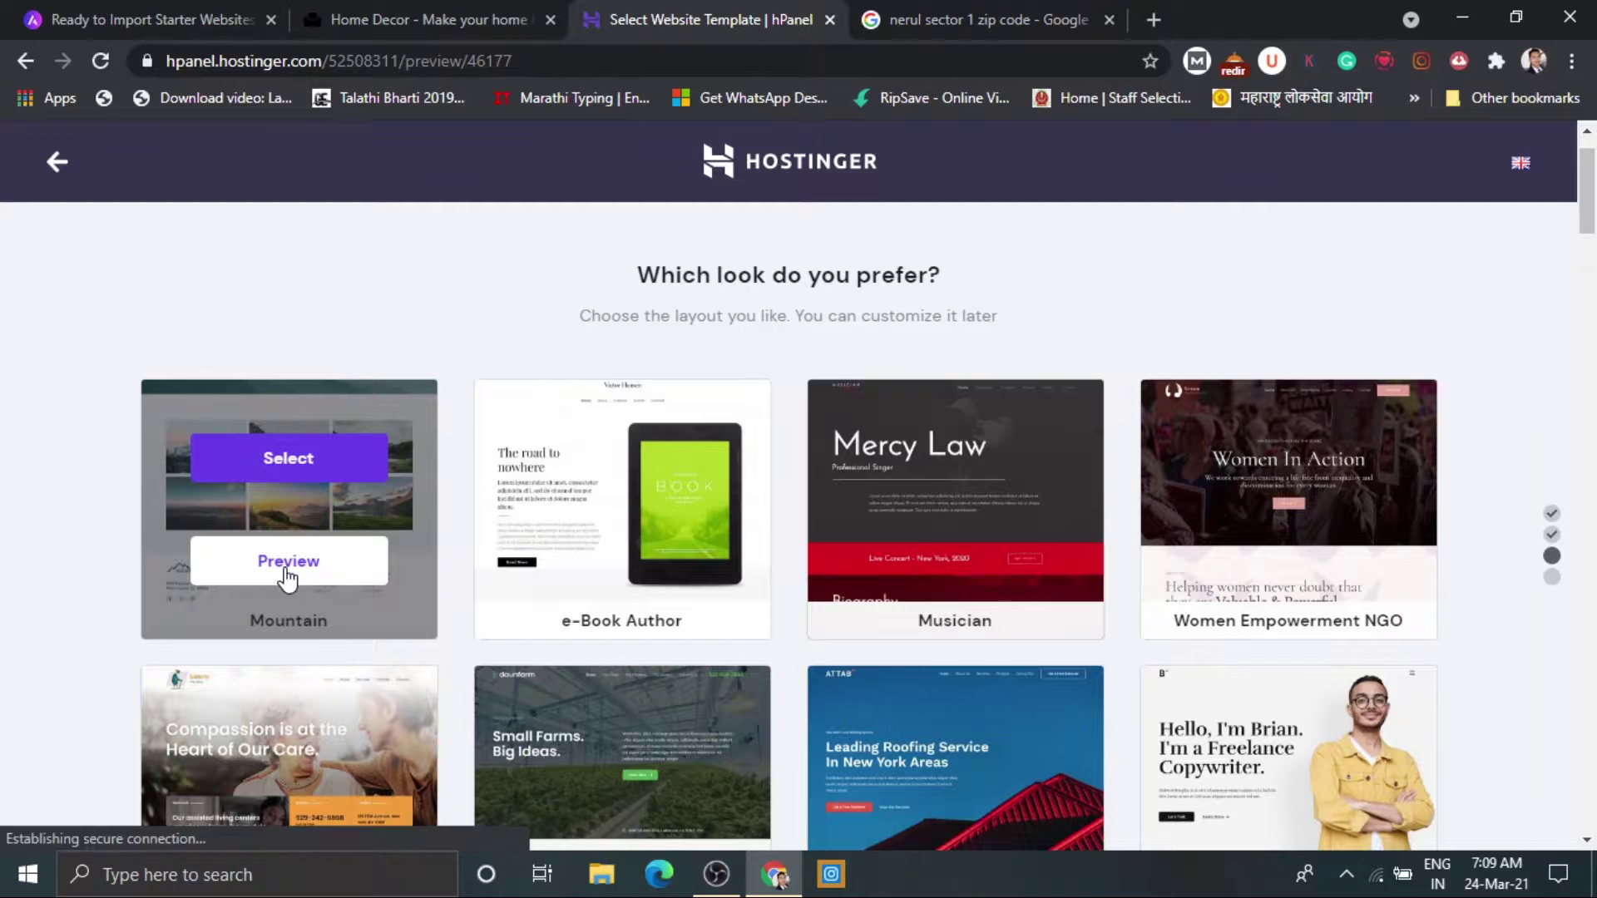
pyautogui.scroll(-10, 1265, 554)
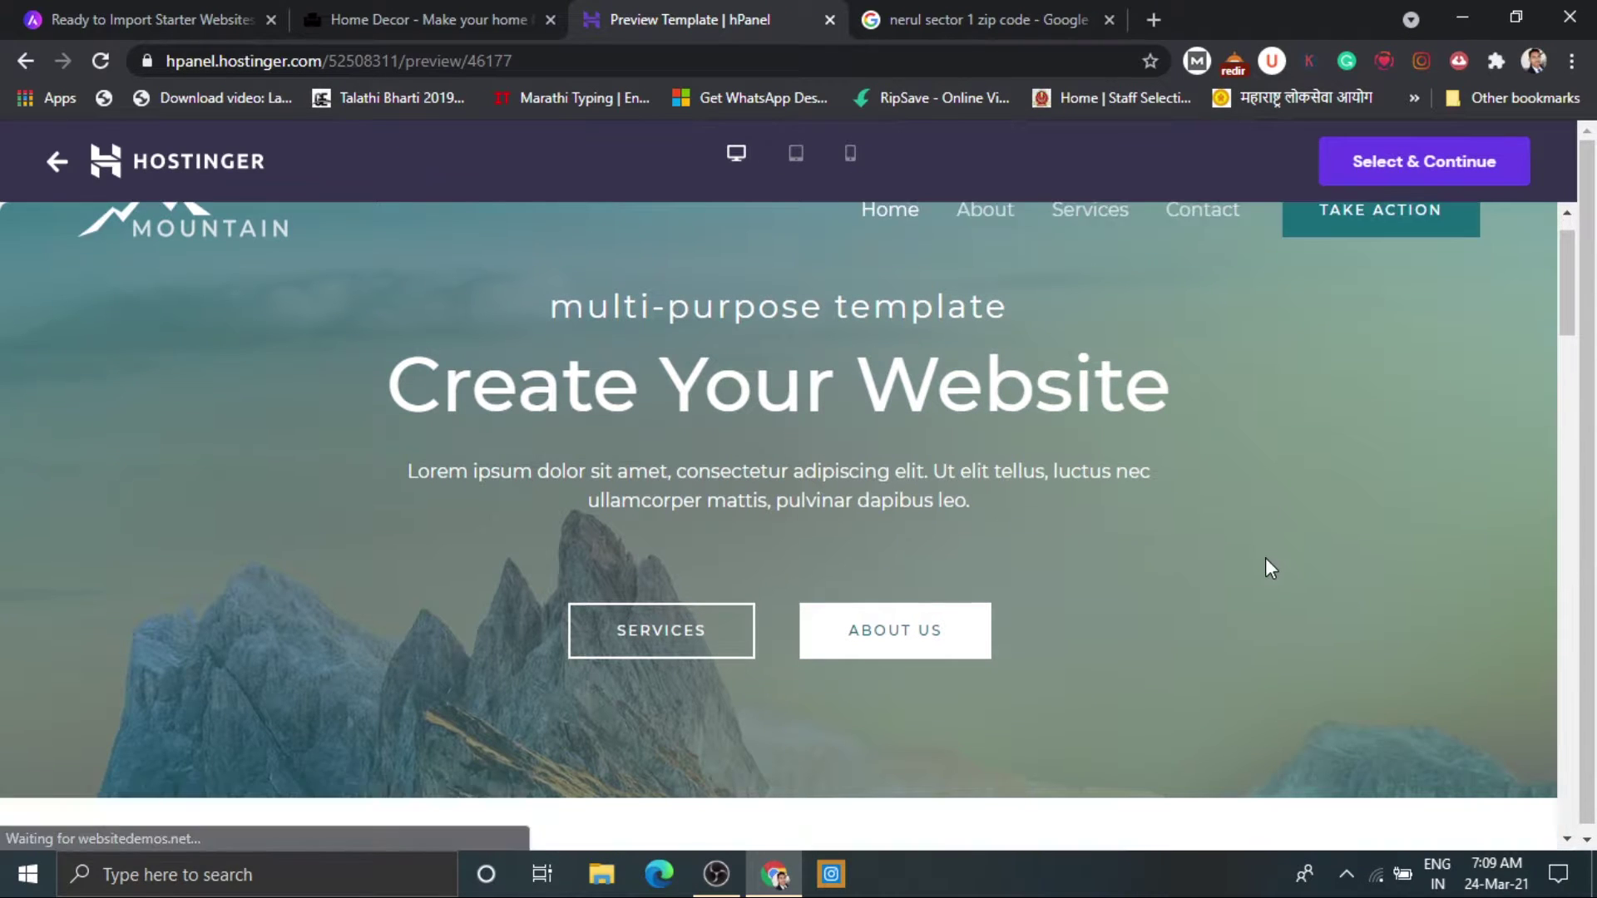
pyautogui.scroll(-12, 1270, 559)
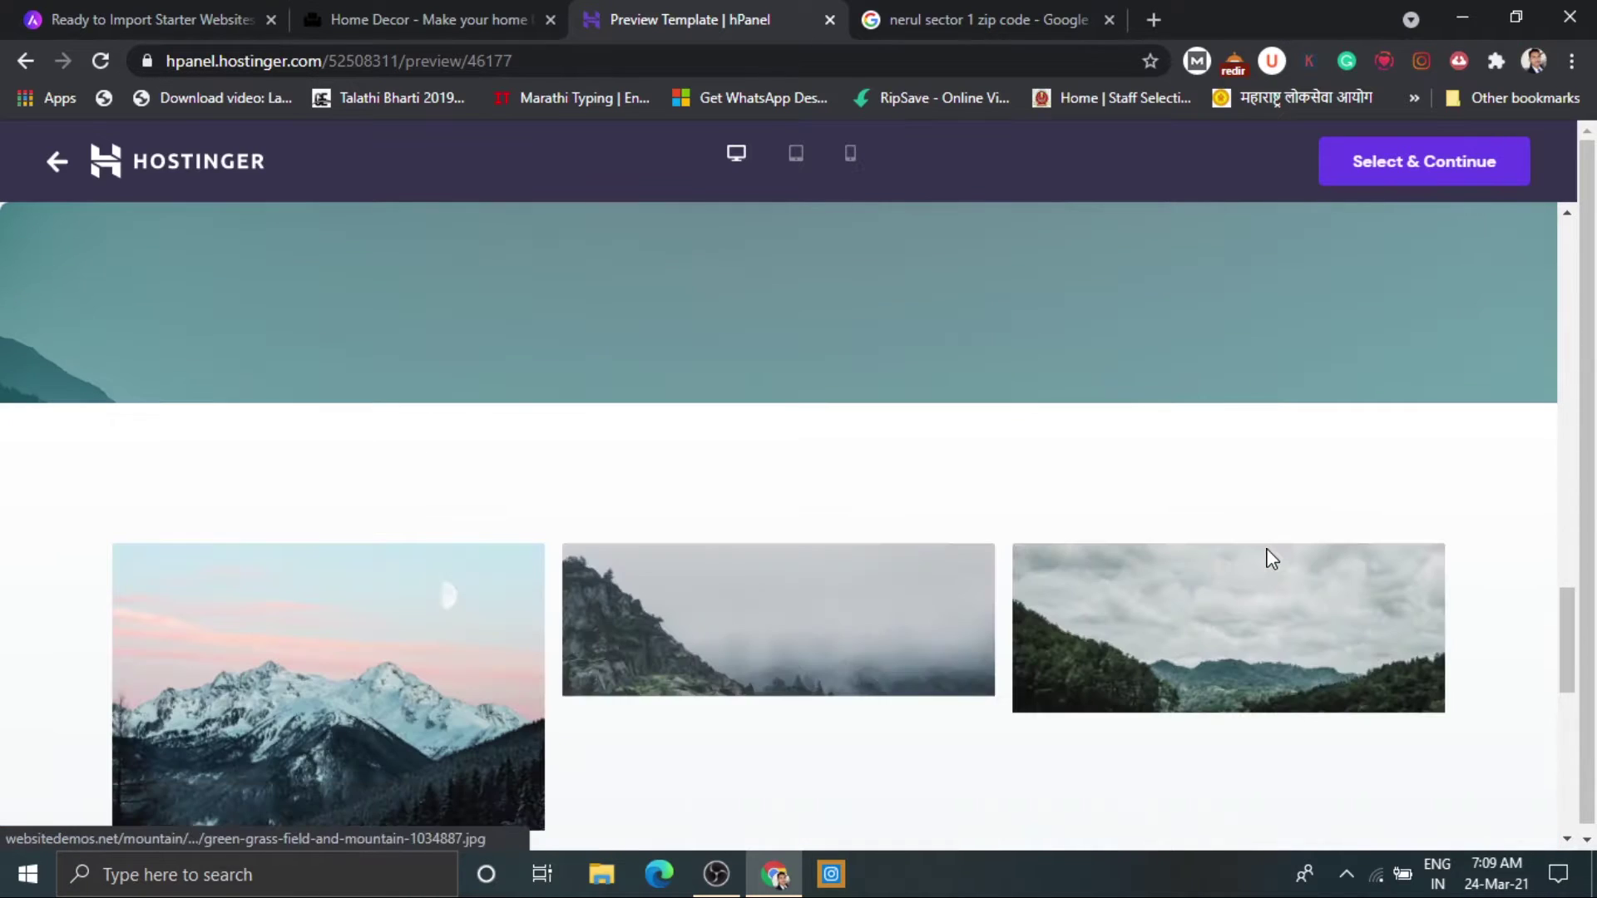
pyautogui.scroll(10, 1270, 559)
pyautogui.scroll(12, 1268, 560)
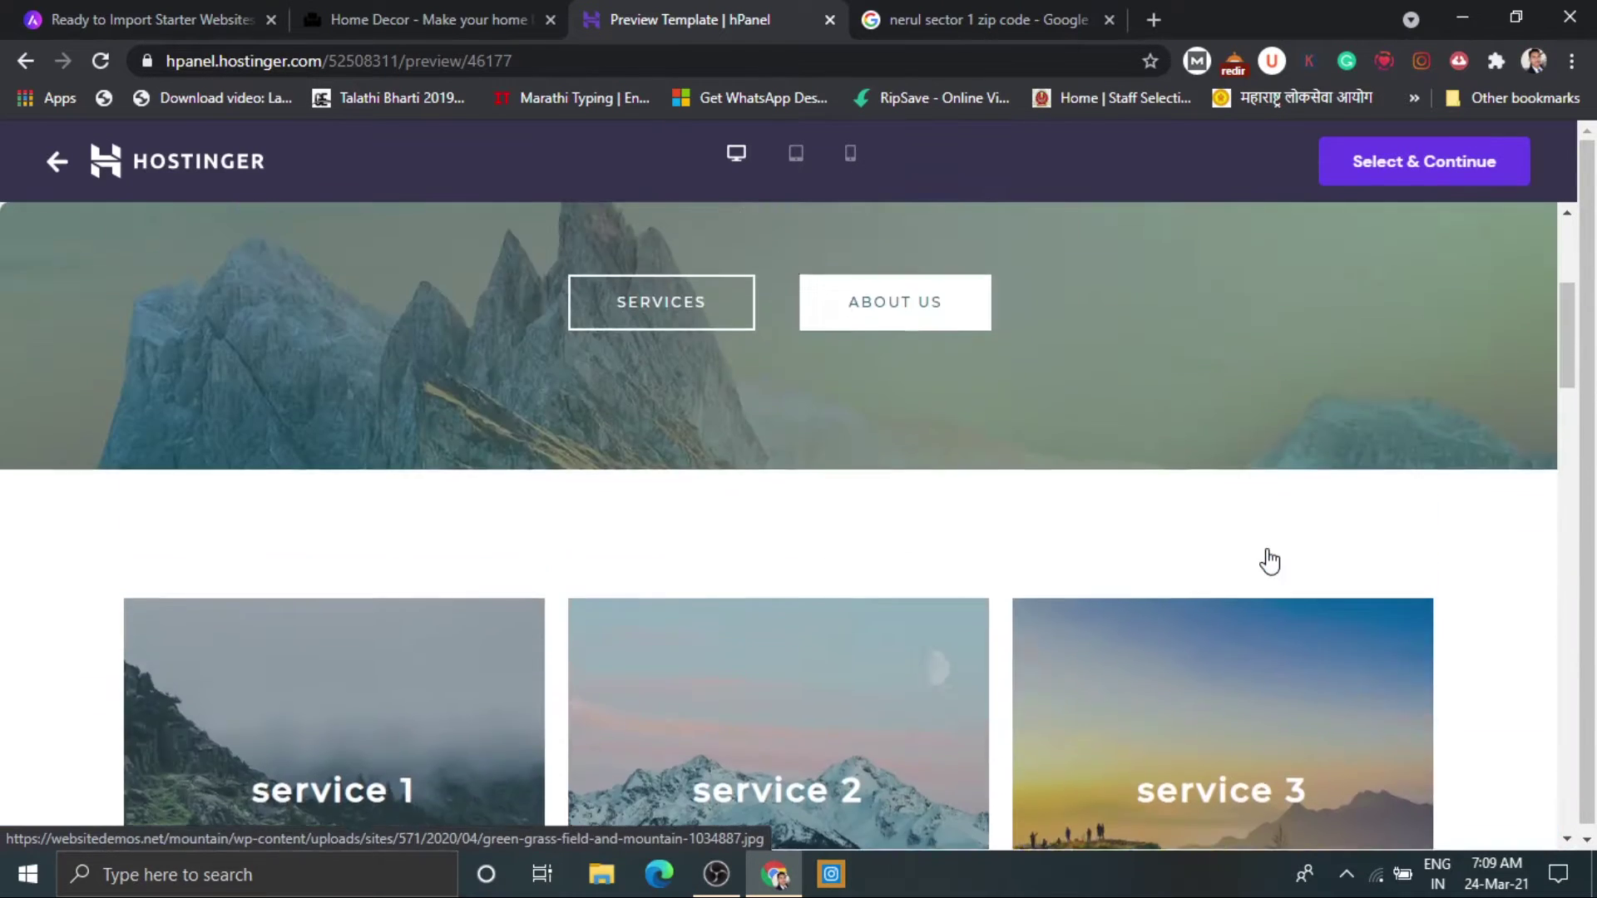
pyautogui.click(55, 163)
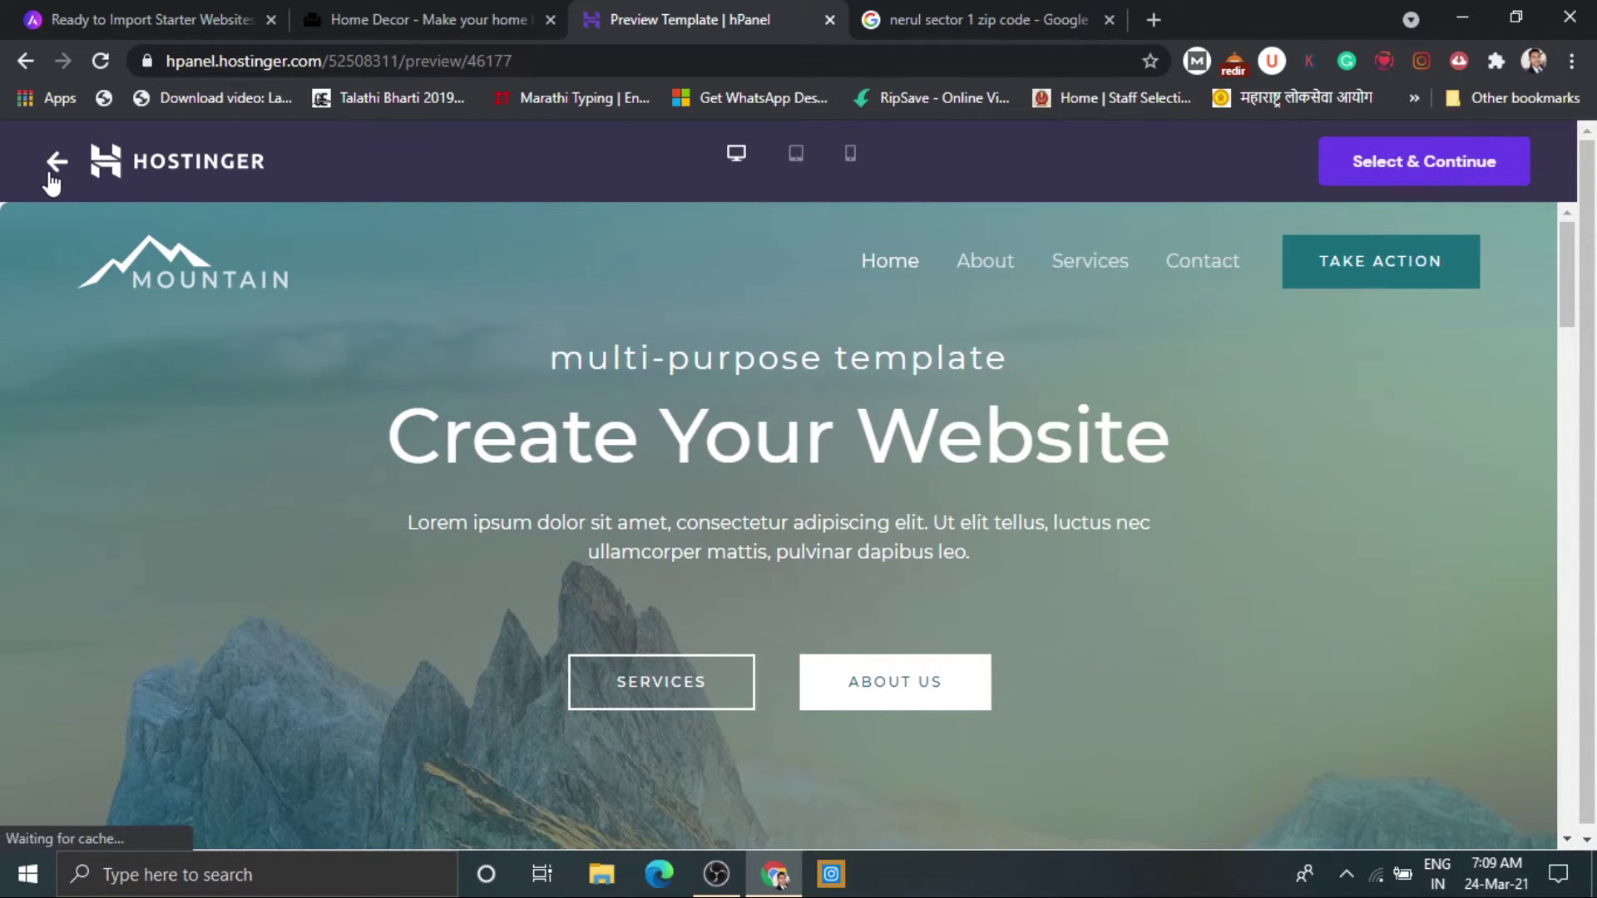
# Select the Freelance Copywriter template for the website.
pyautogui.moveTo(1281, 470)
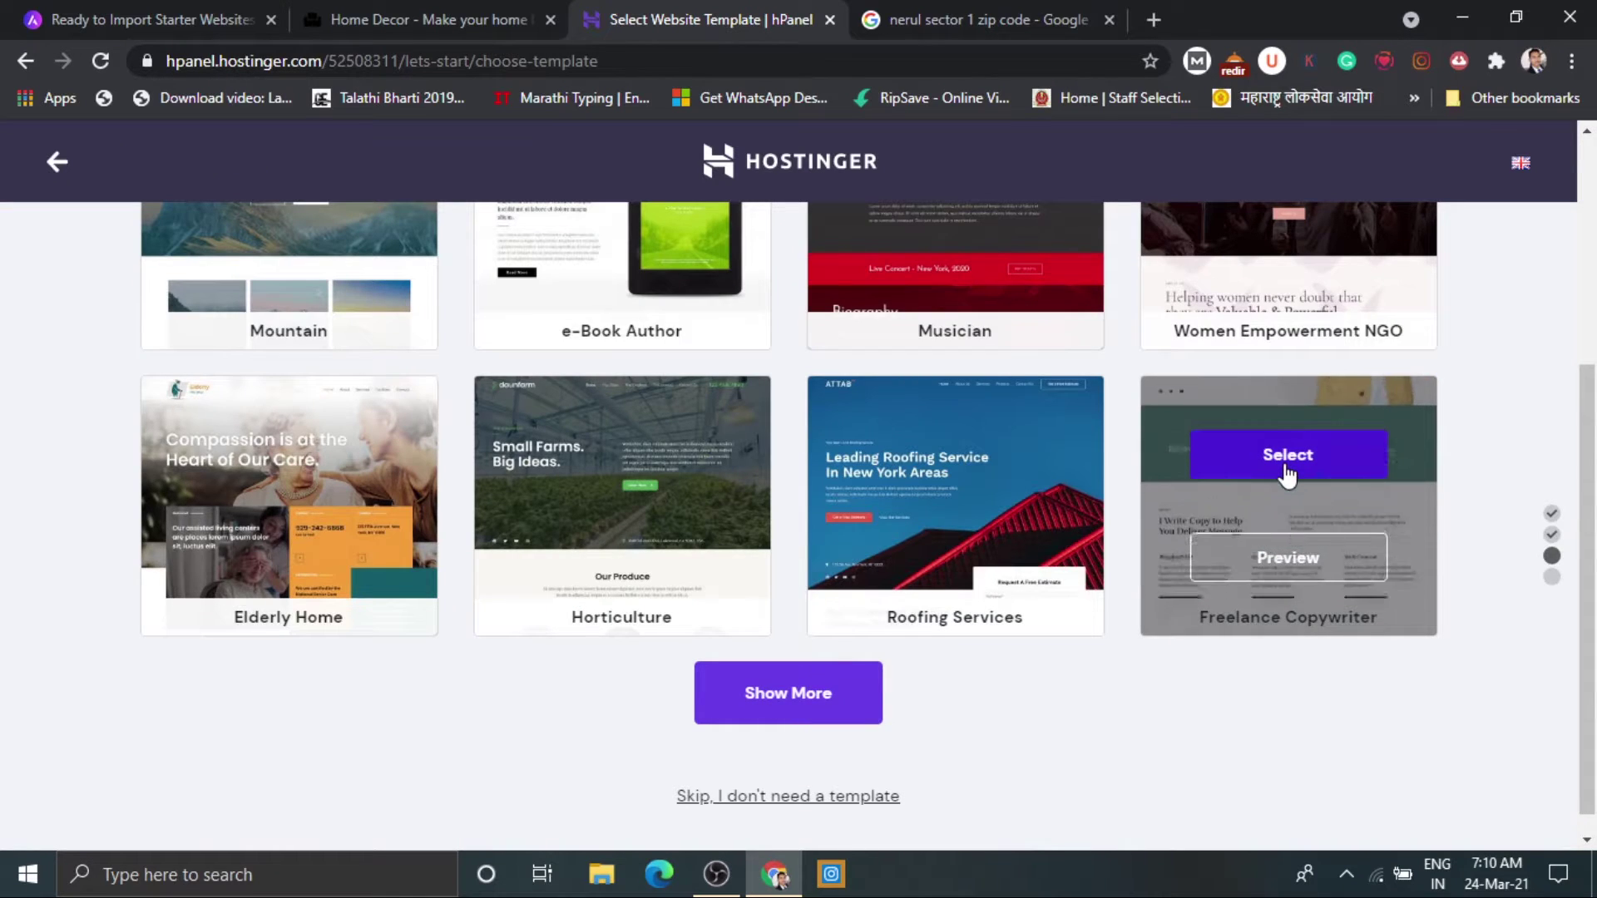
pyautogui.click(1286, 456)
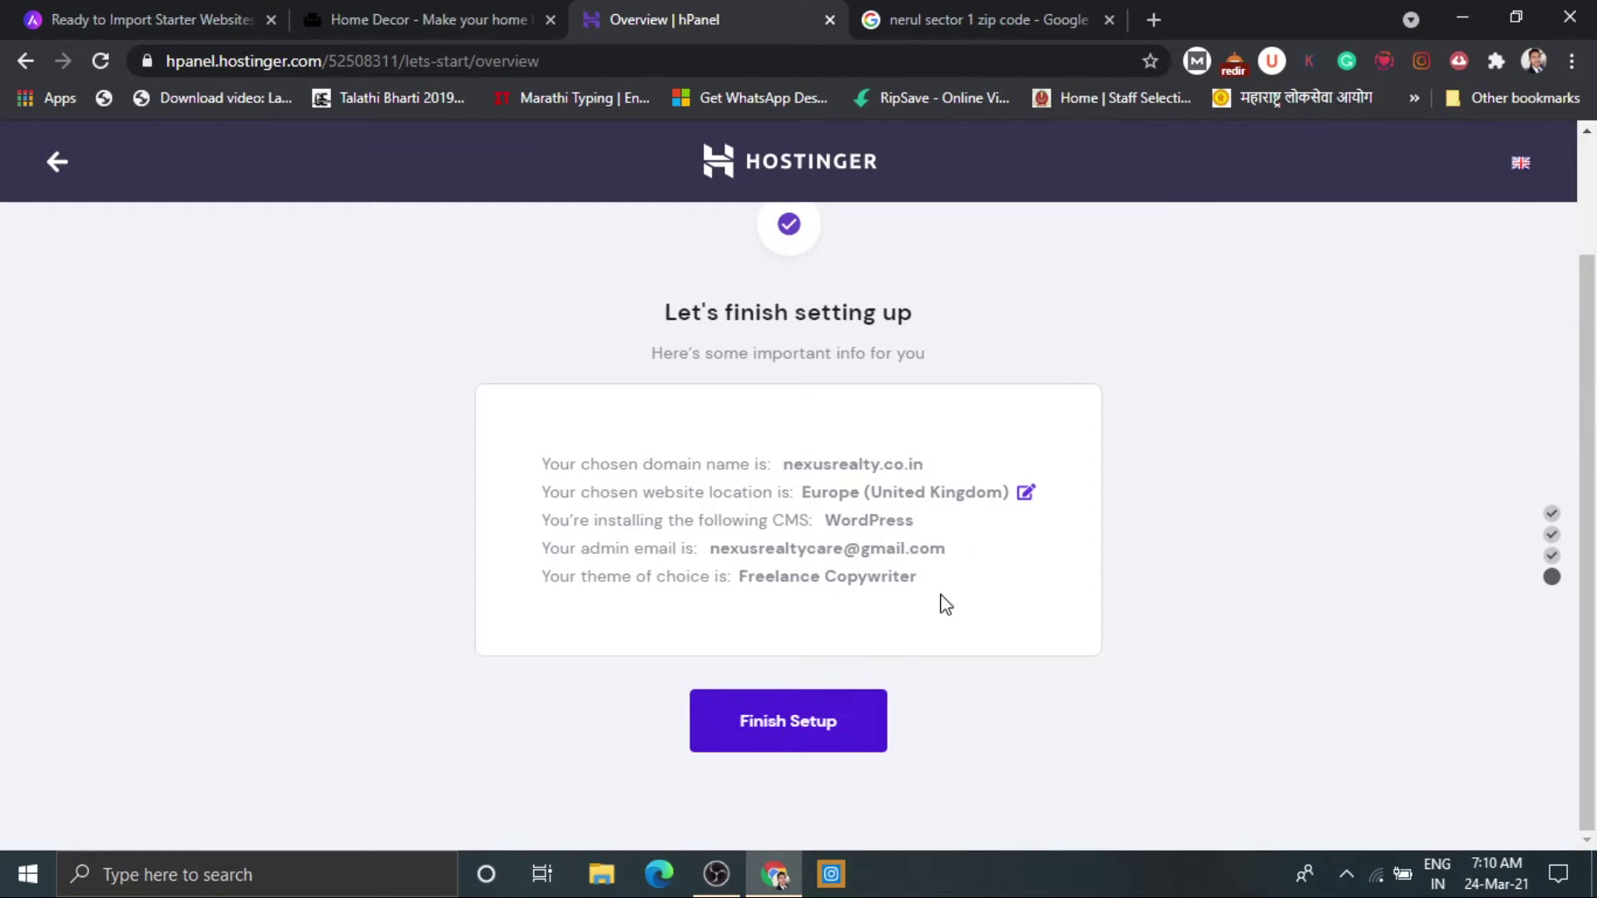
# Change the website's server location in the setup overview and finish the setup.
pyautogui.click(1028, 496)
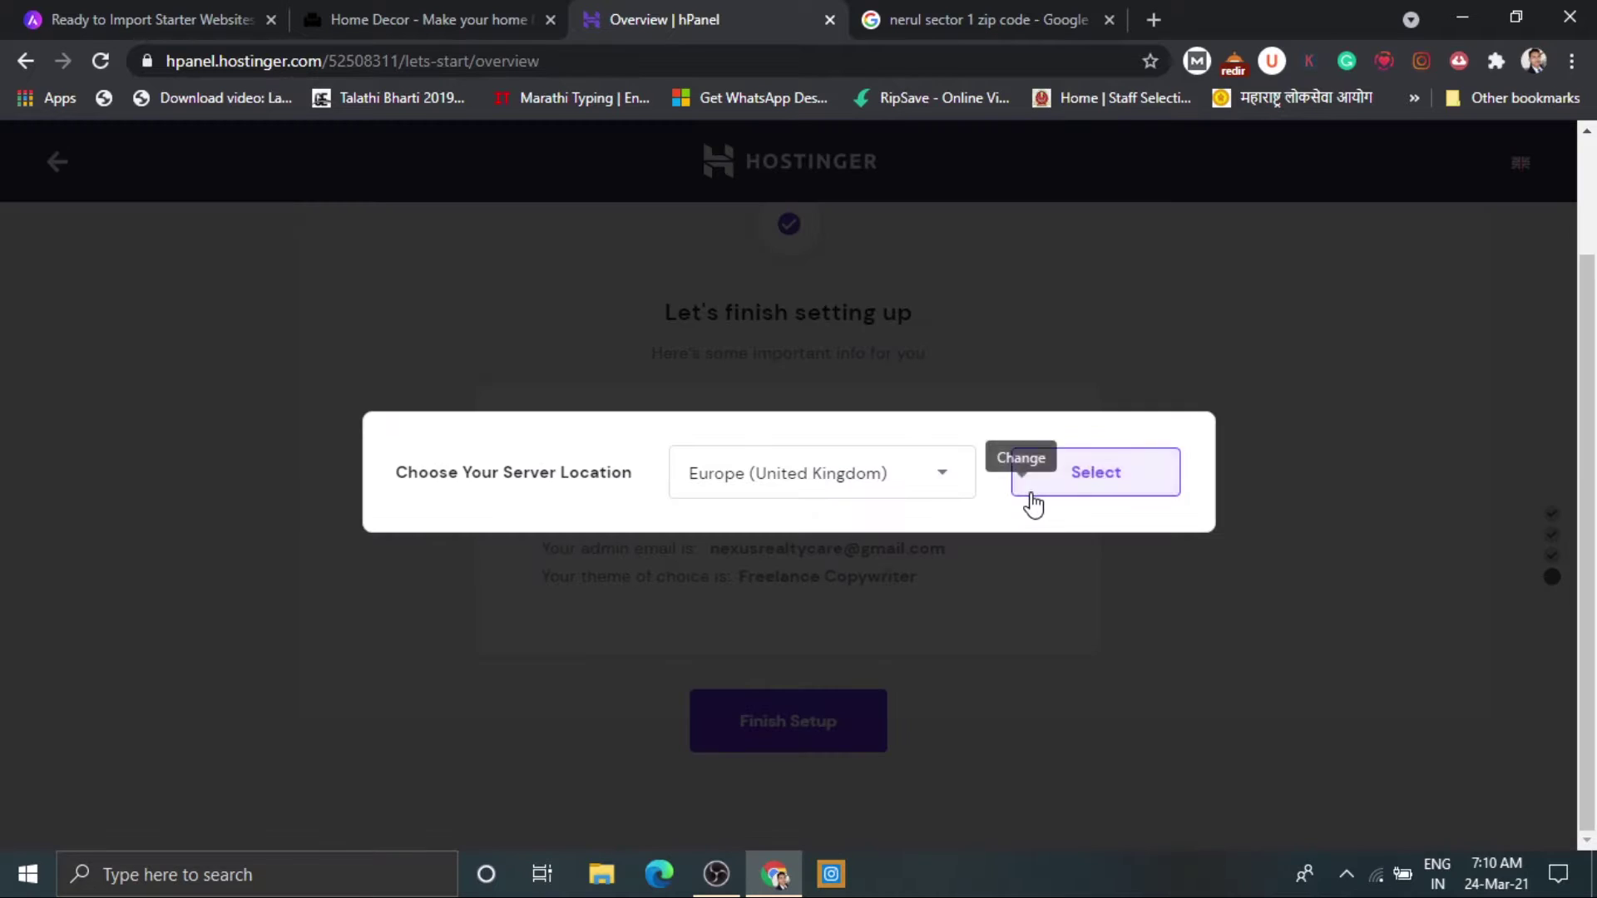
pyautogui.click(918, 473)
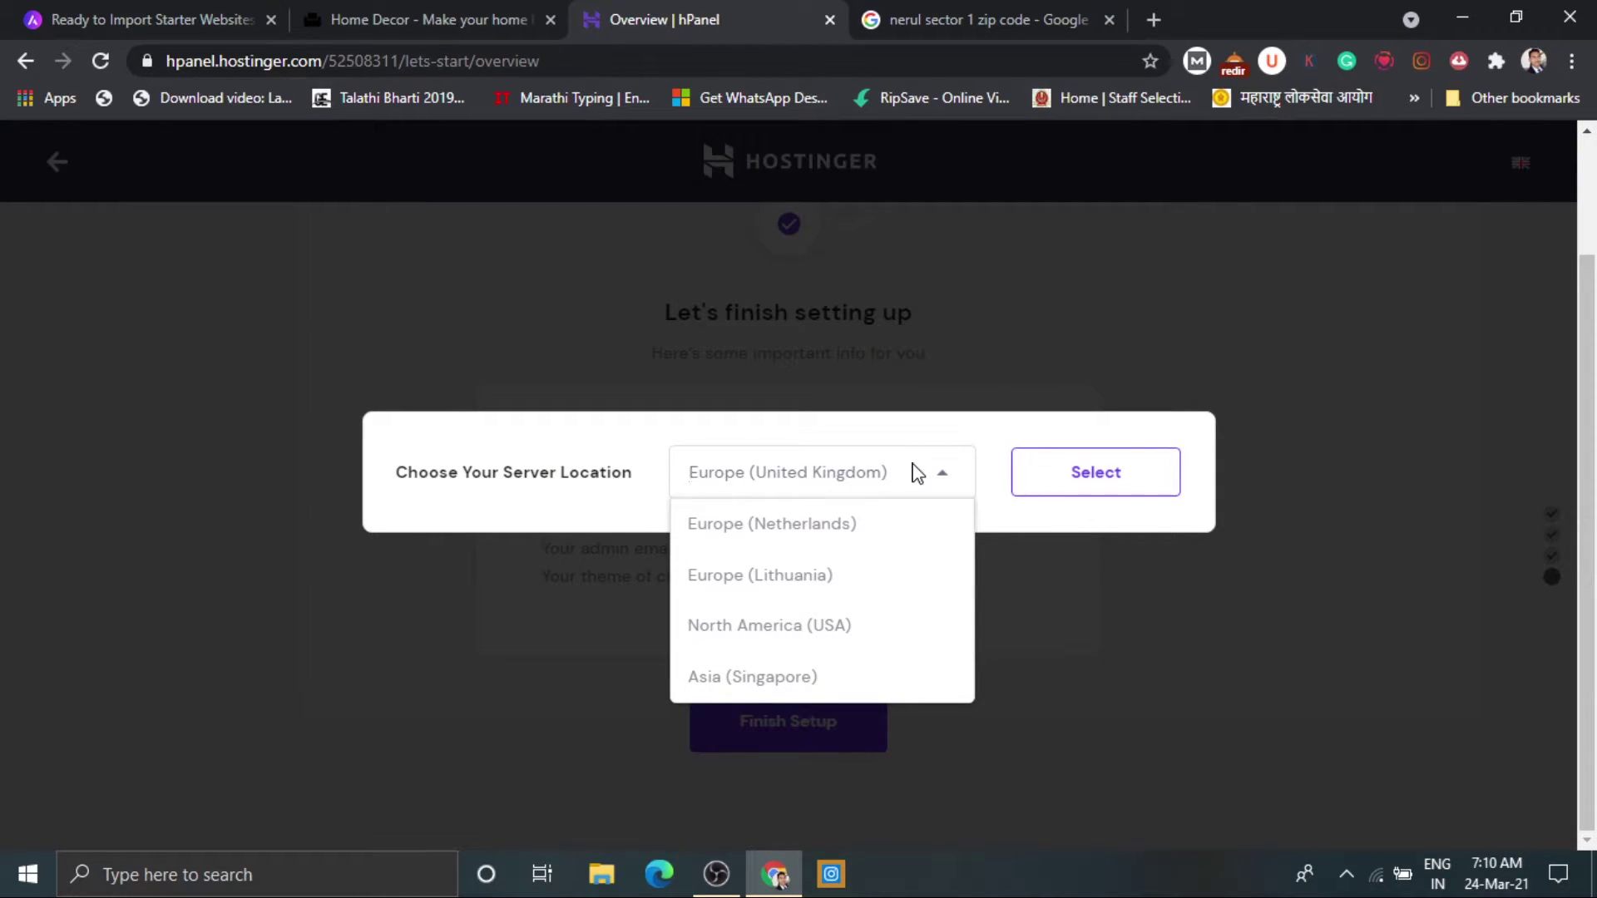
pyautogui.write('a')
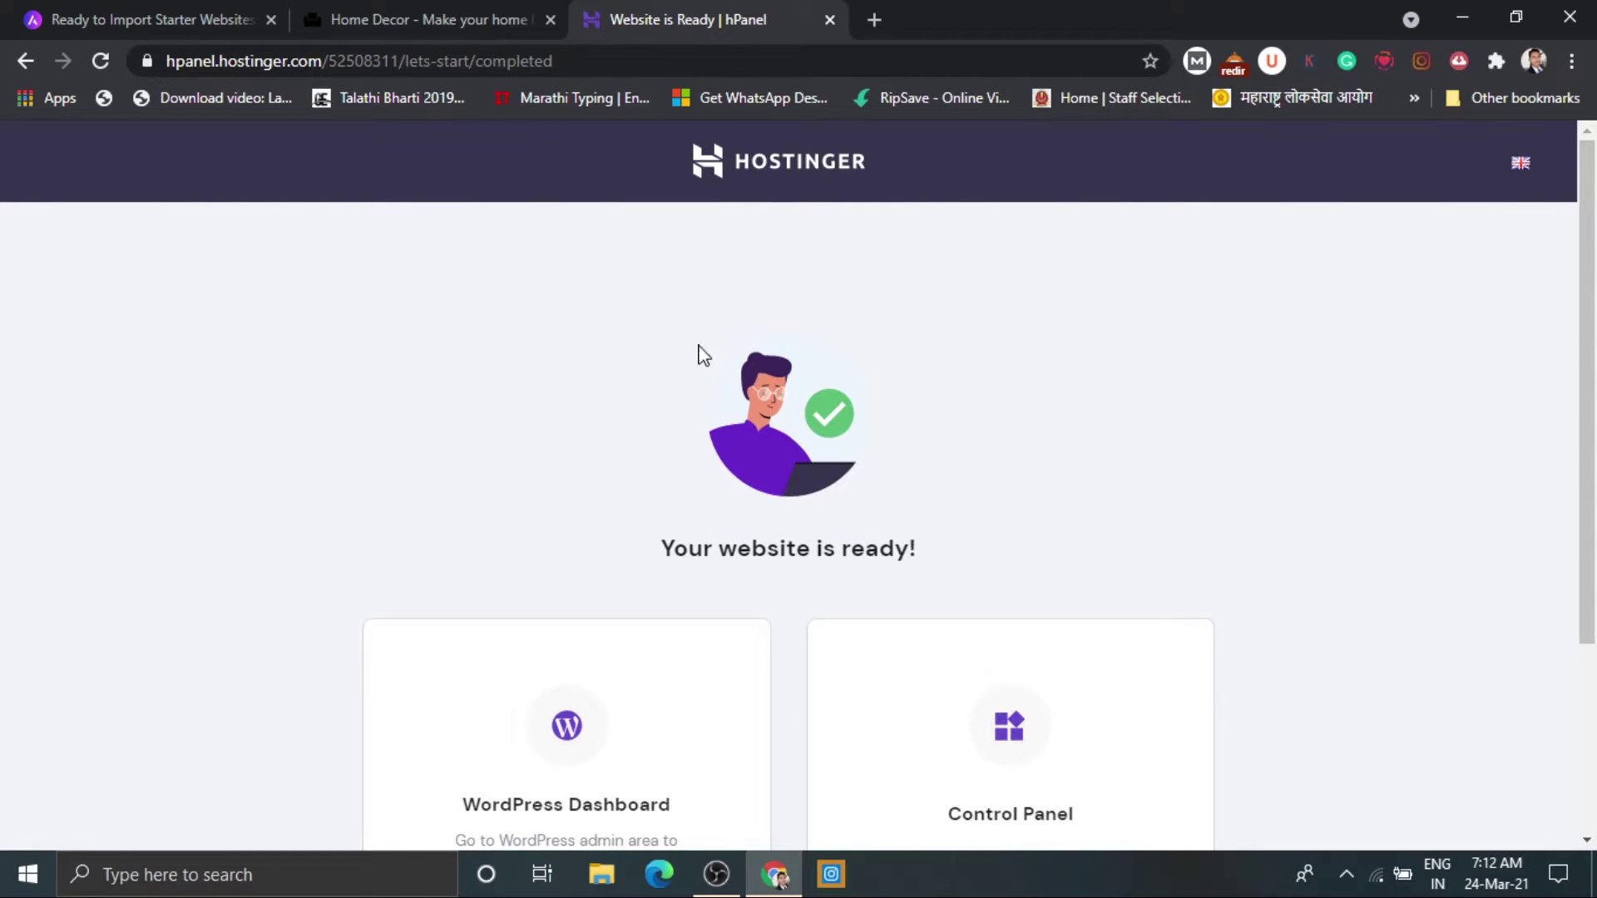
pyautogui.scroll(-3, 711, 453)
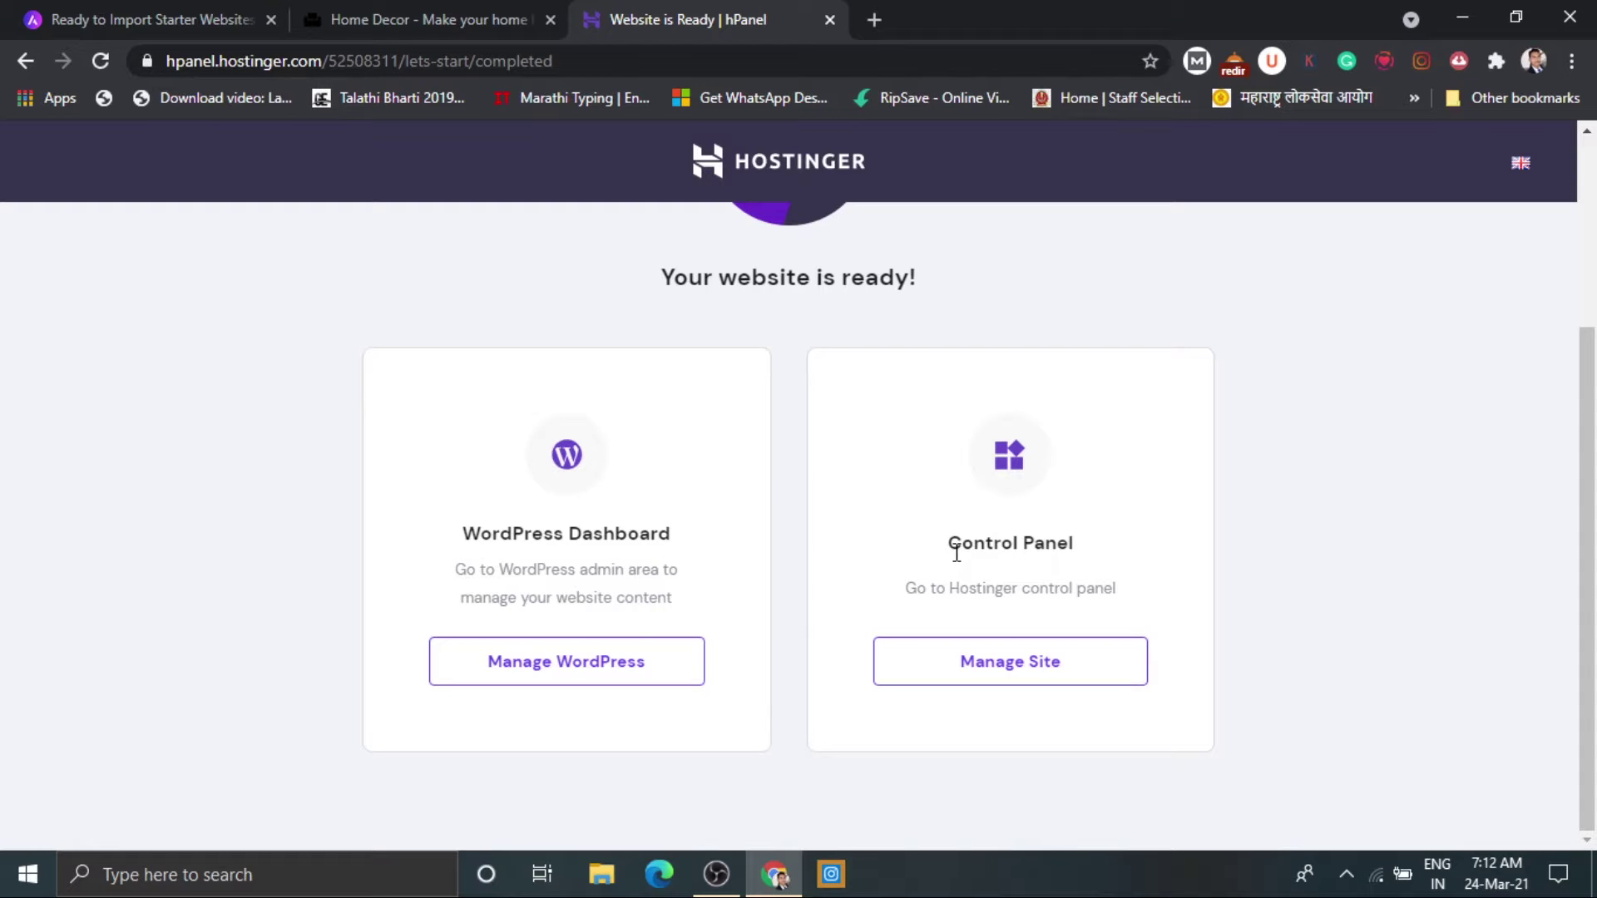
# Open the site's WordPress dashboard and load the live website in a new browser tab.
pyautogui.click(617, 673)
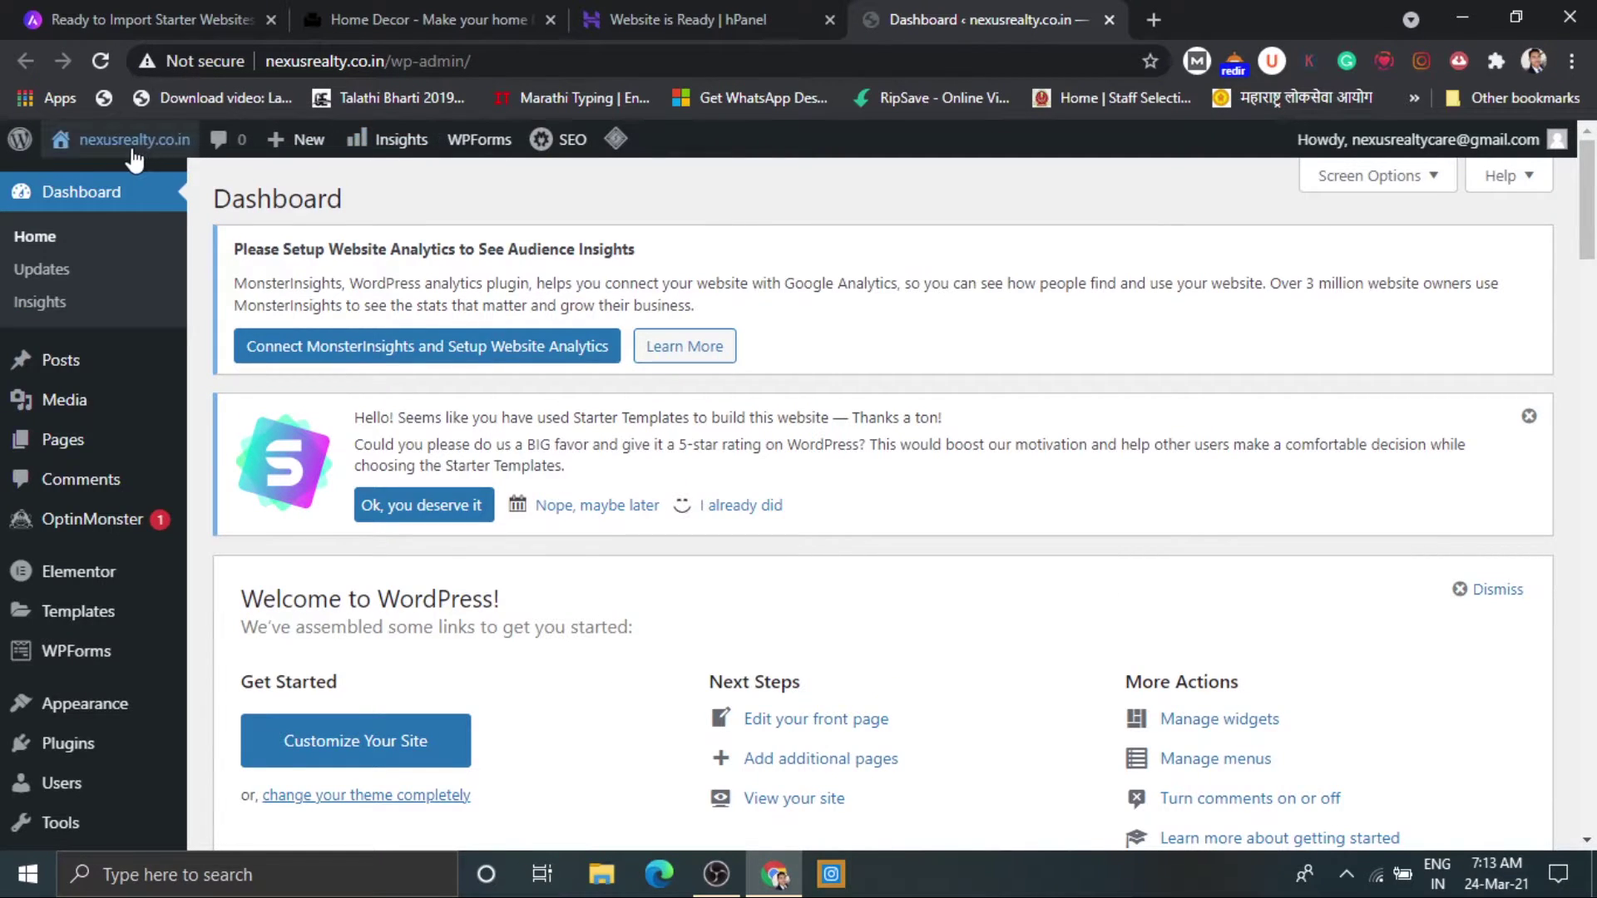
pyautogui.moveTo(133, 158)
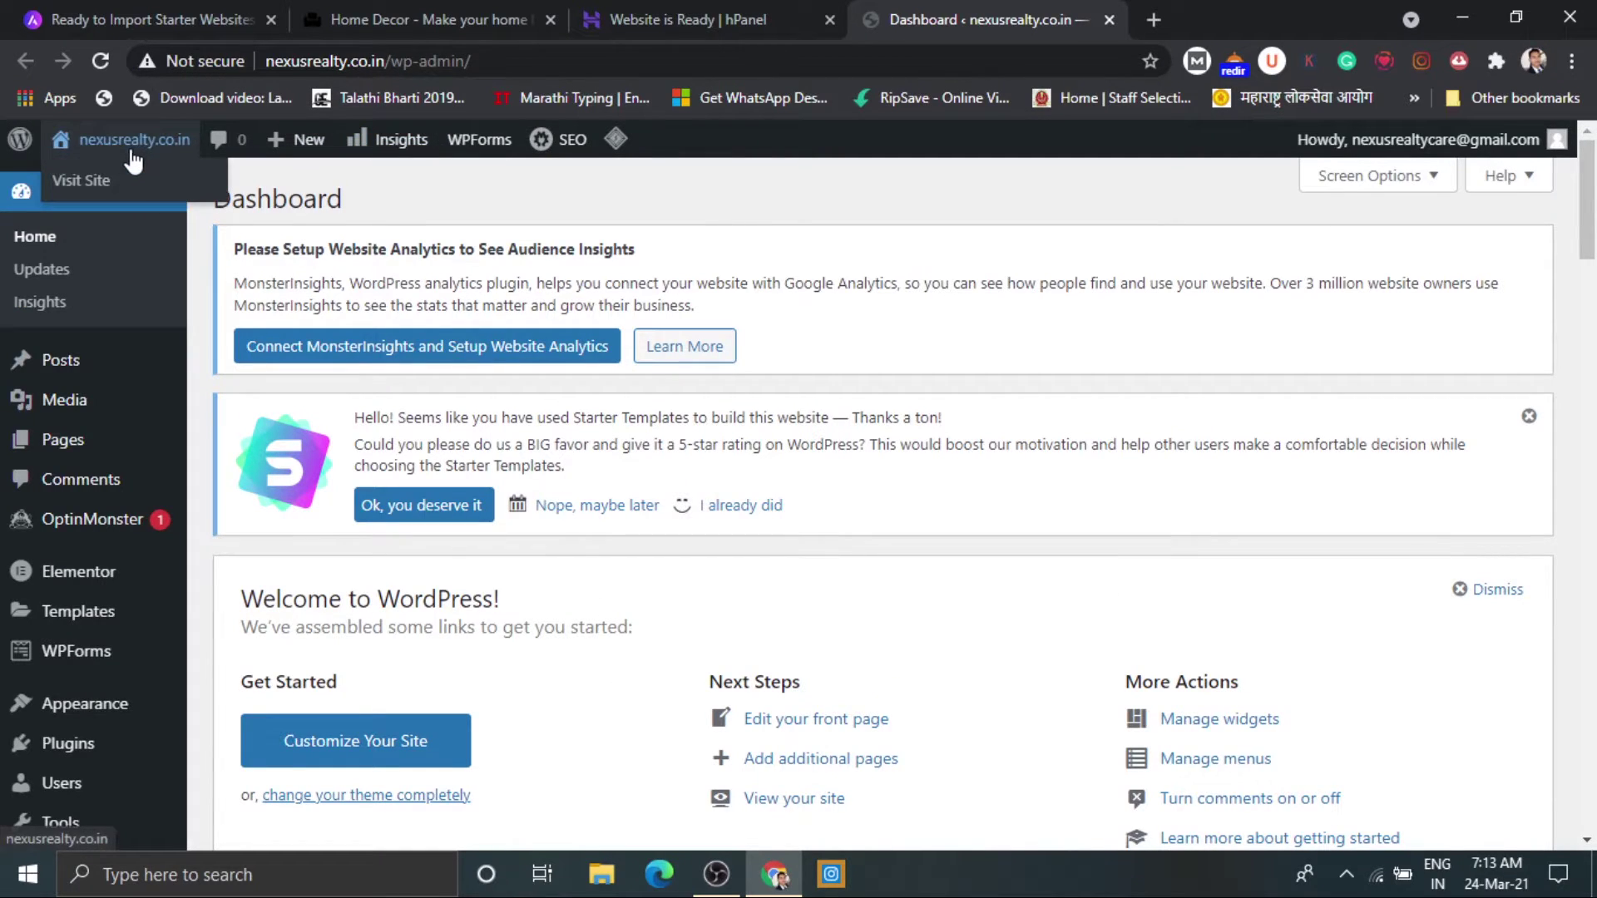
pyautogui.rightClick(100, 185)
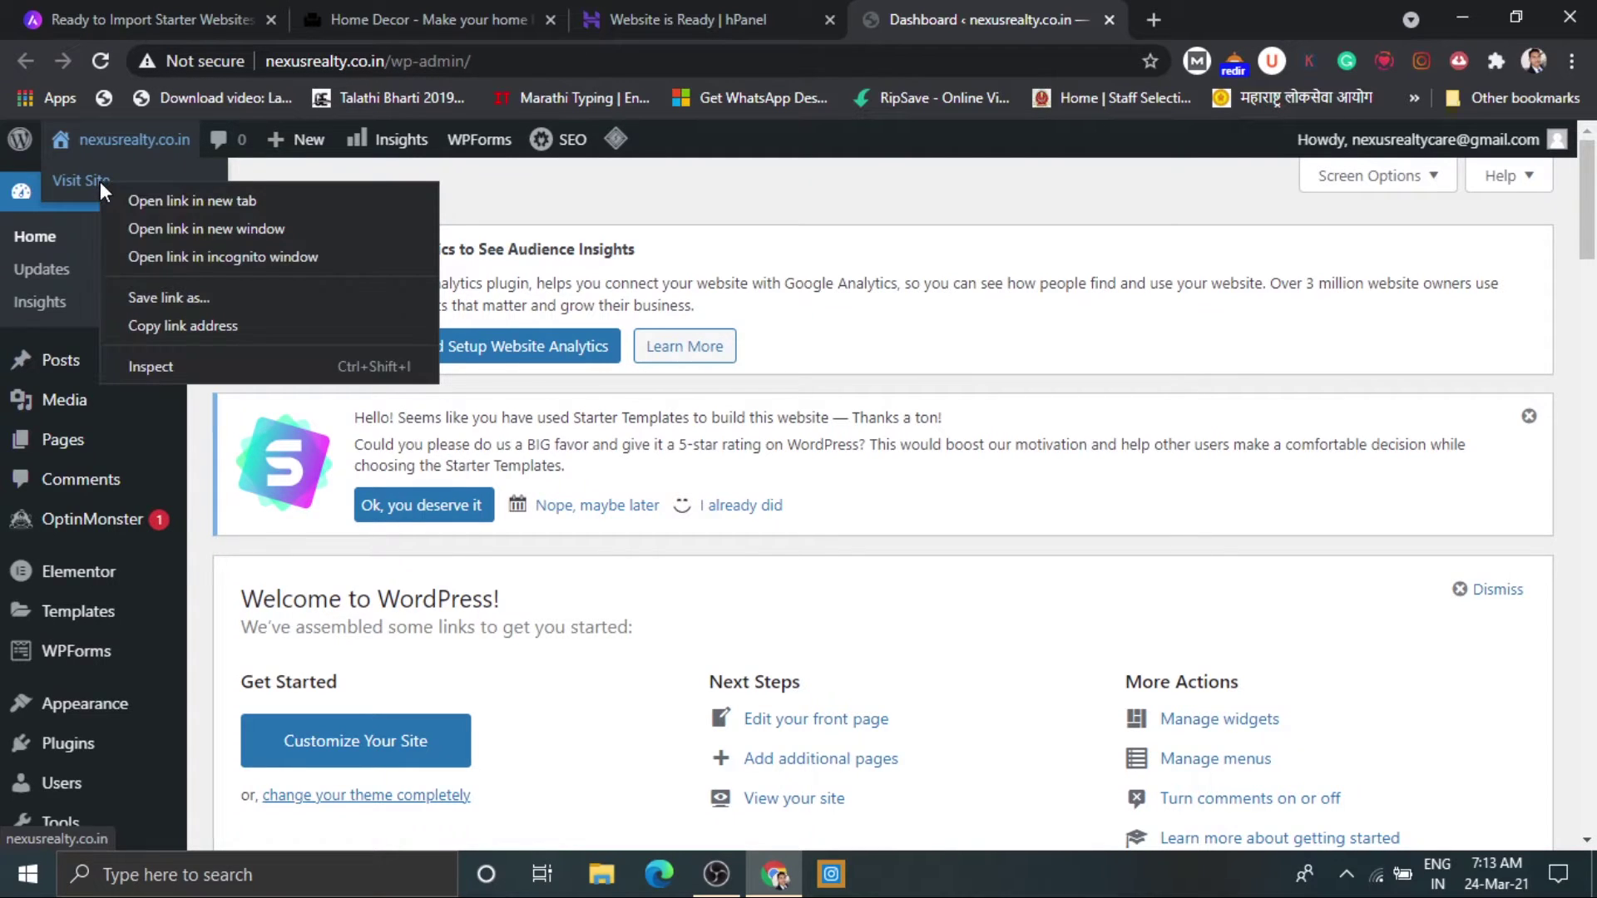
pyautogui.click(141, 206)
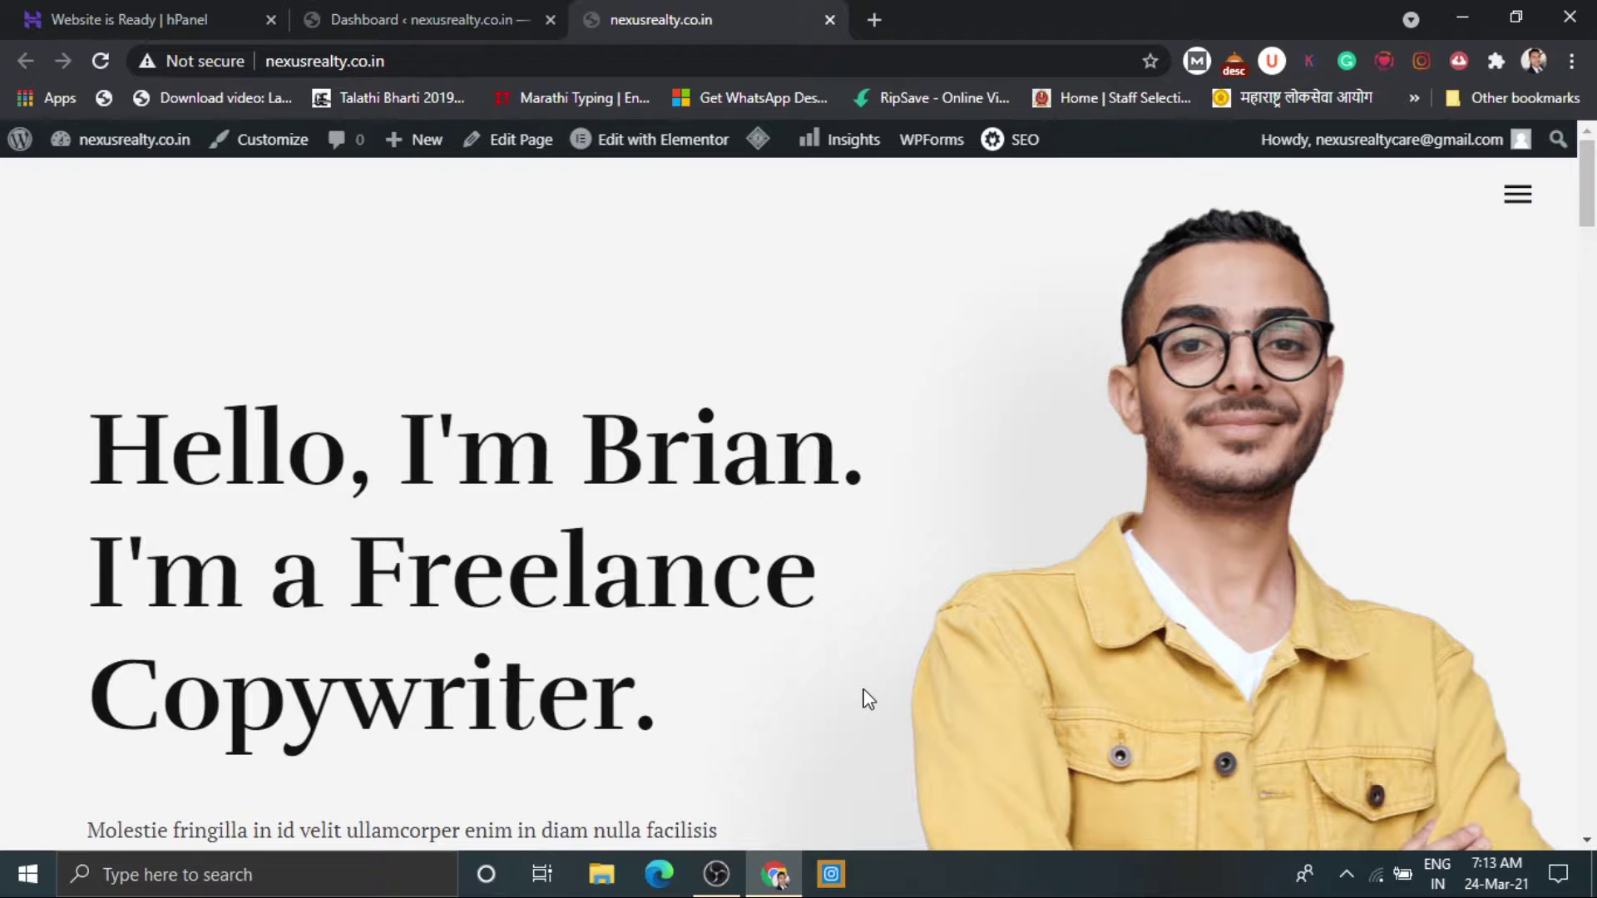
# Look through the live home page's hero, clients, services and testimonial sections.
pyautogui.scroll(-5, 865, 697)
pyautogui.scroll(-10, 868, 698)
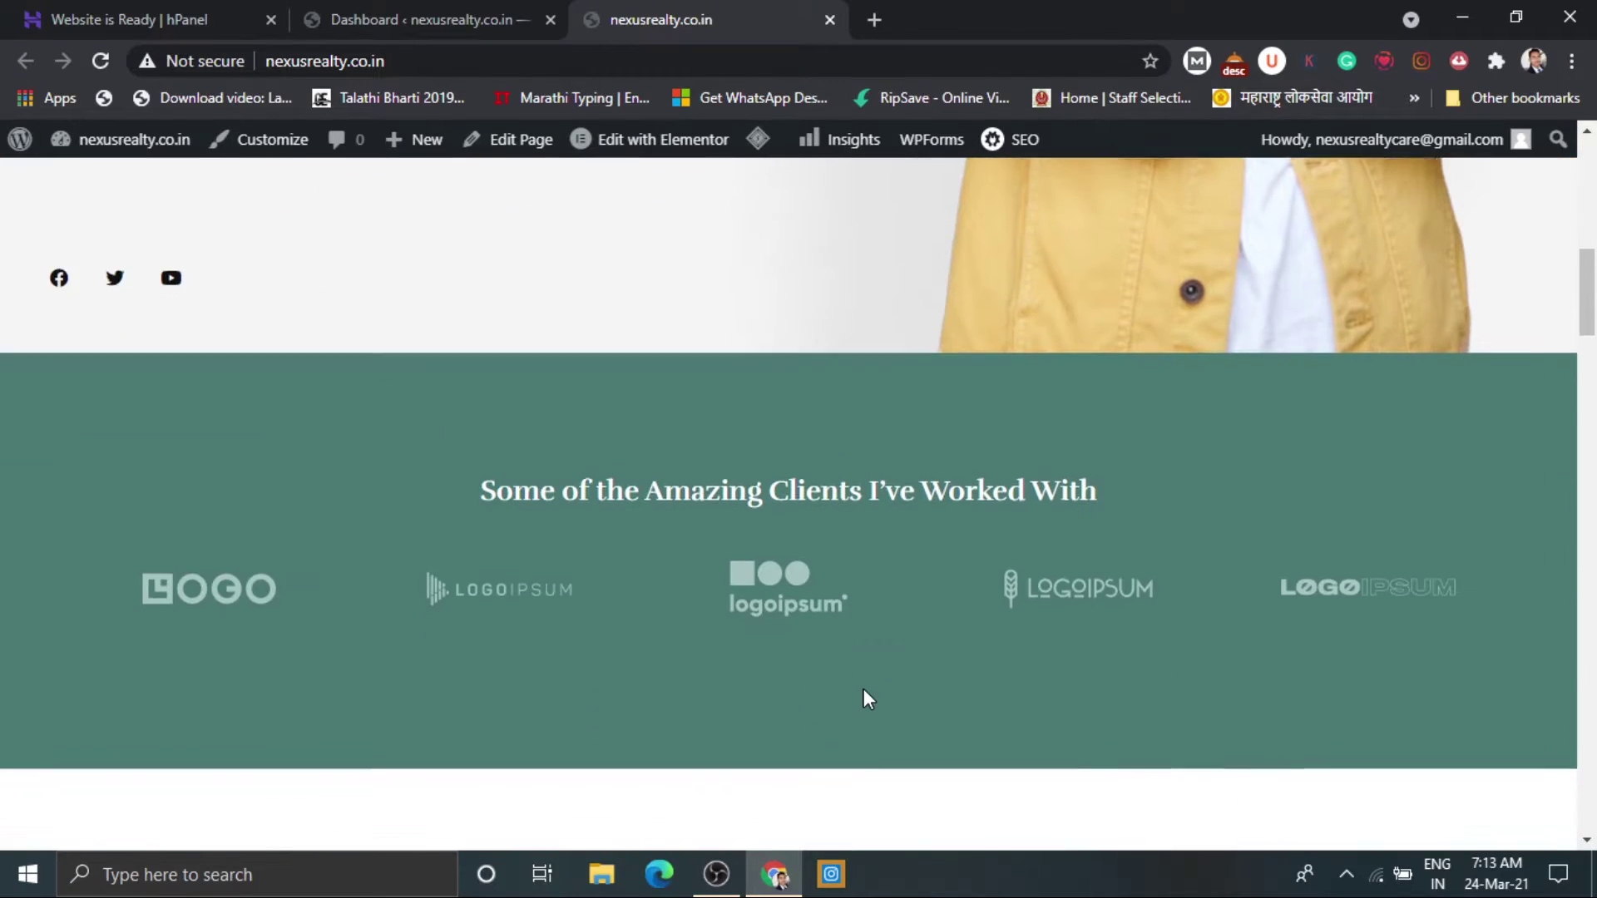
pyautogui.scroll(-15, 866, 698)
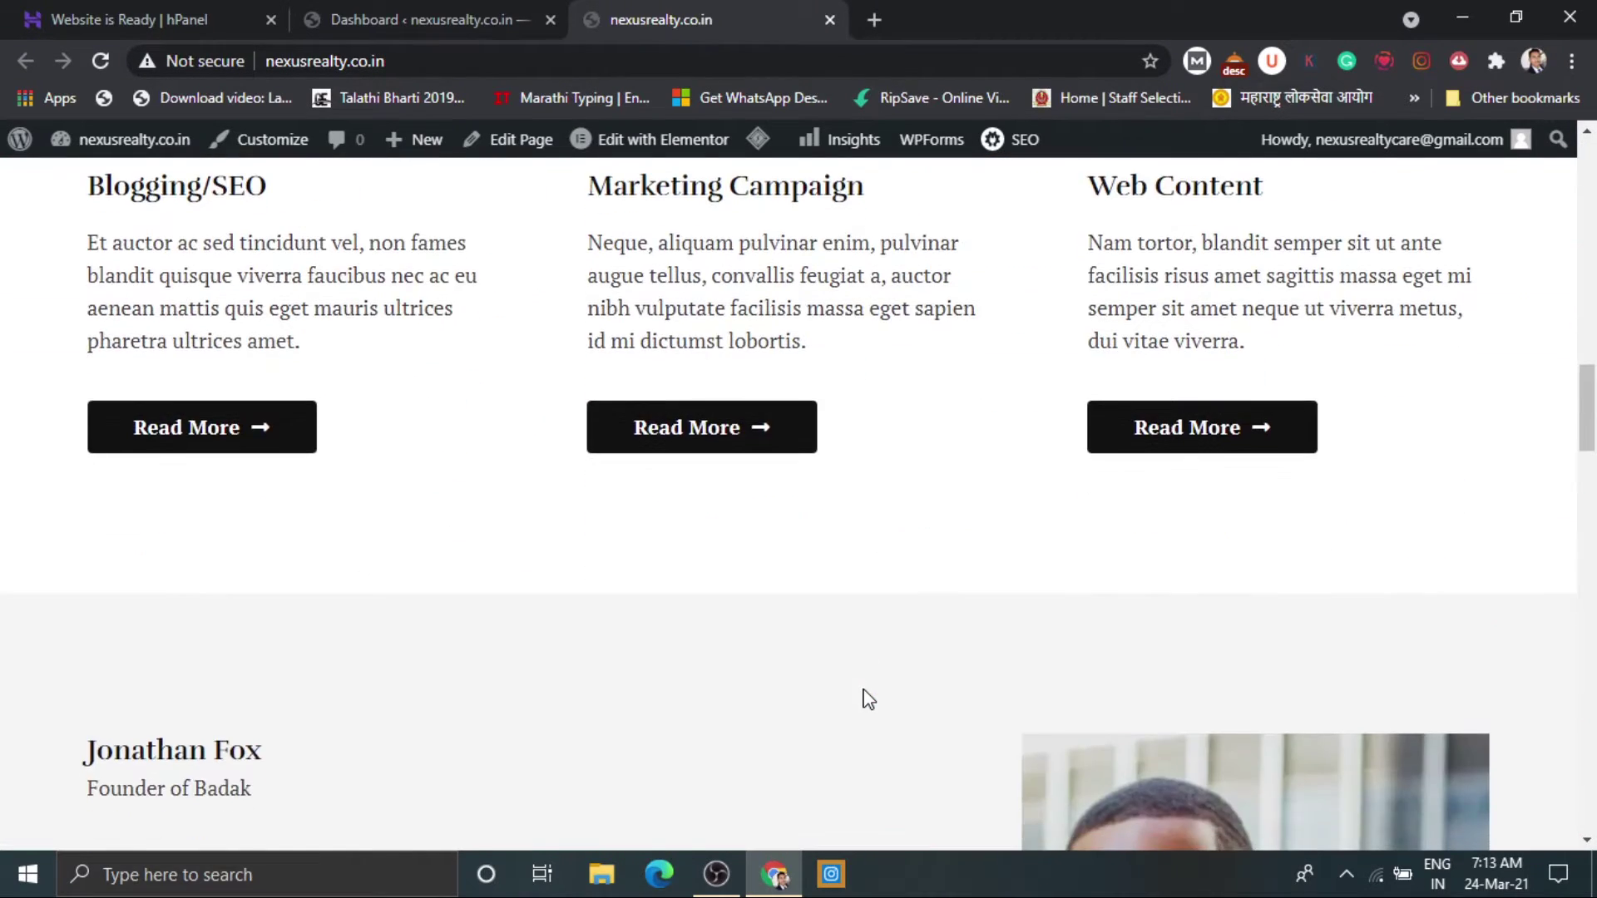
pyautogui.scroll(15, 866, 698)
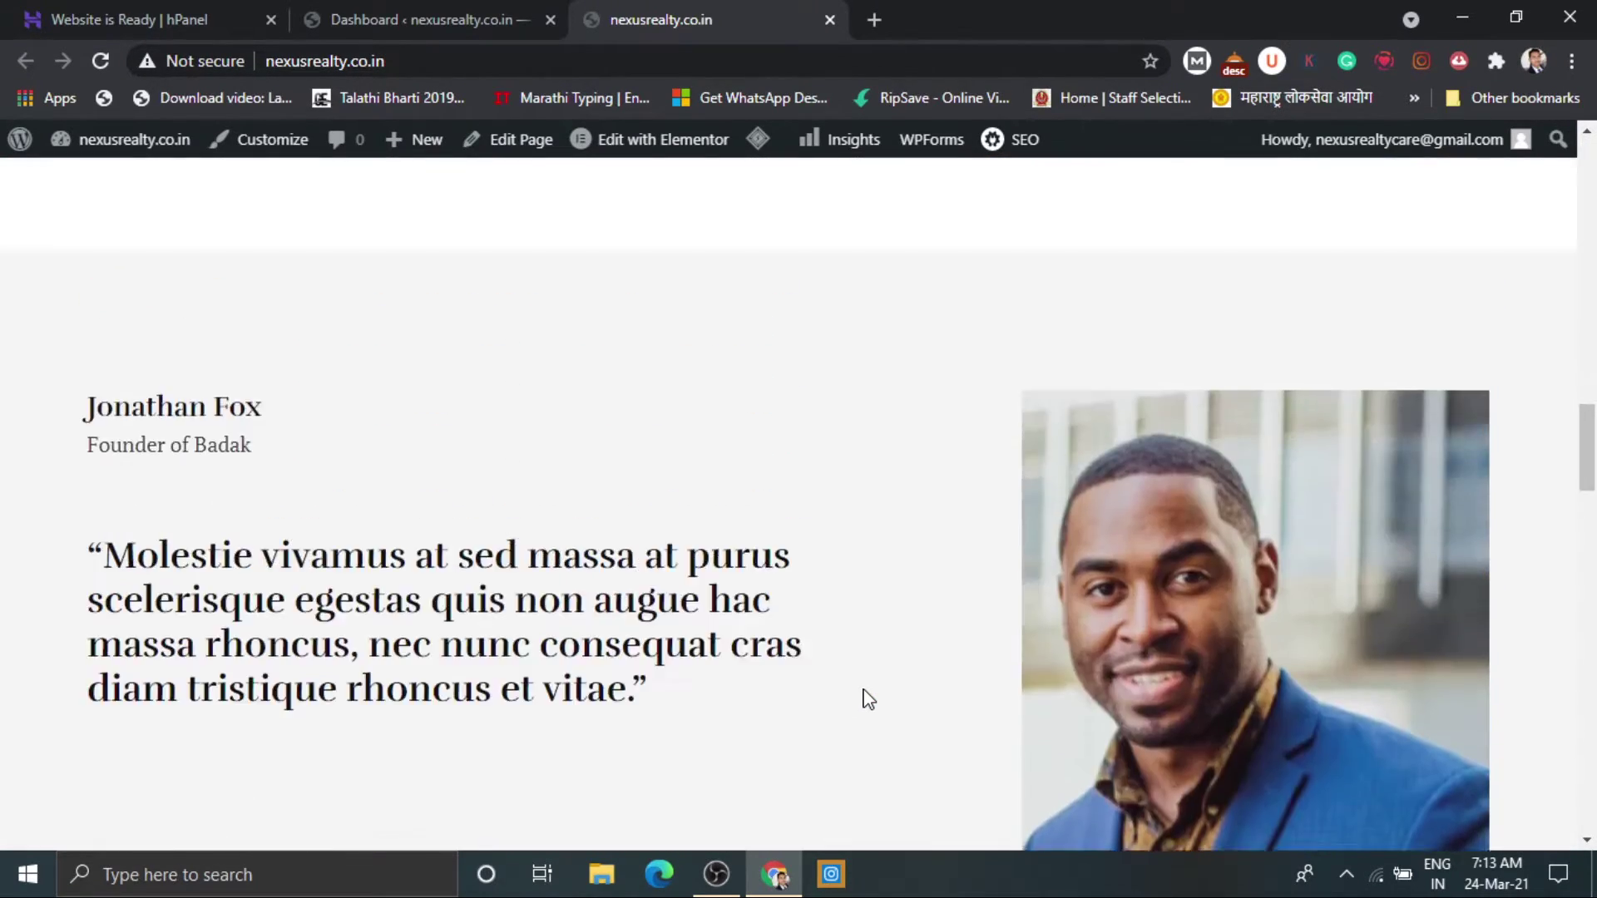
pyautogui.scroll(-10, 868, 699)
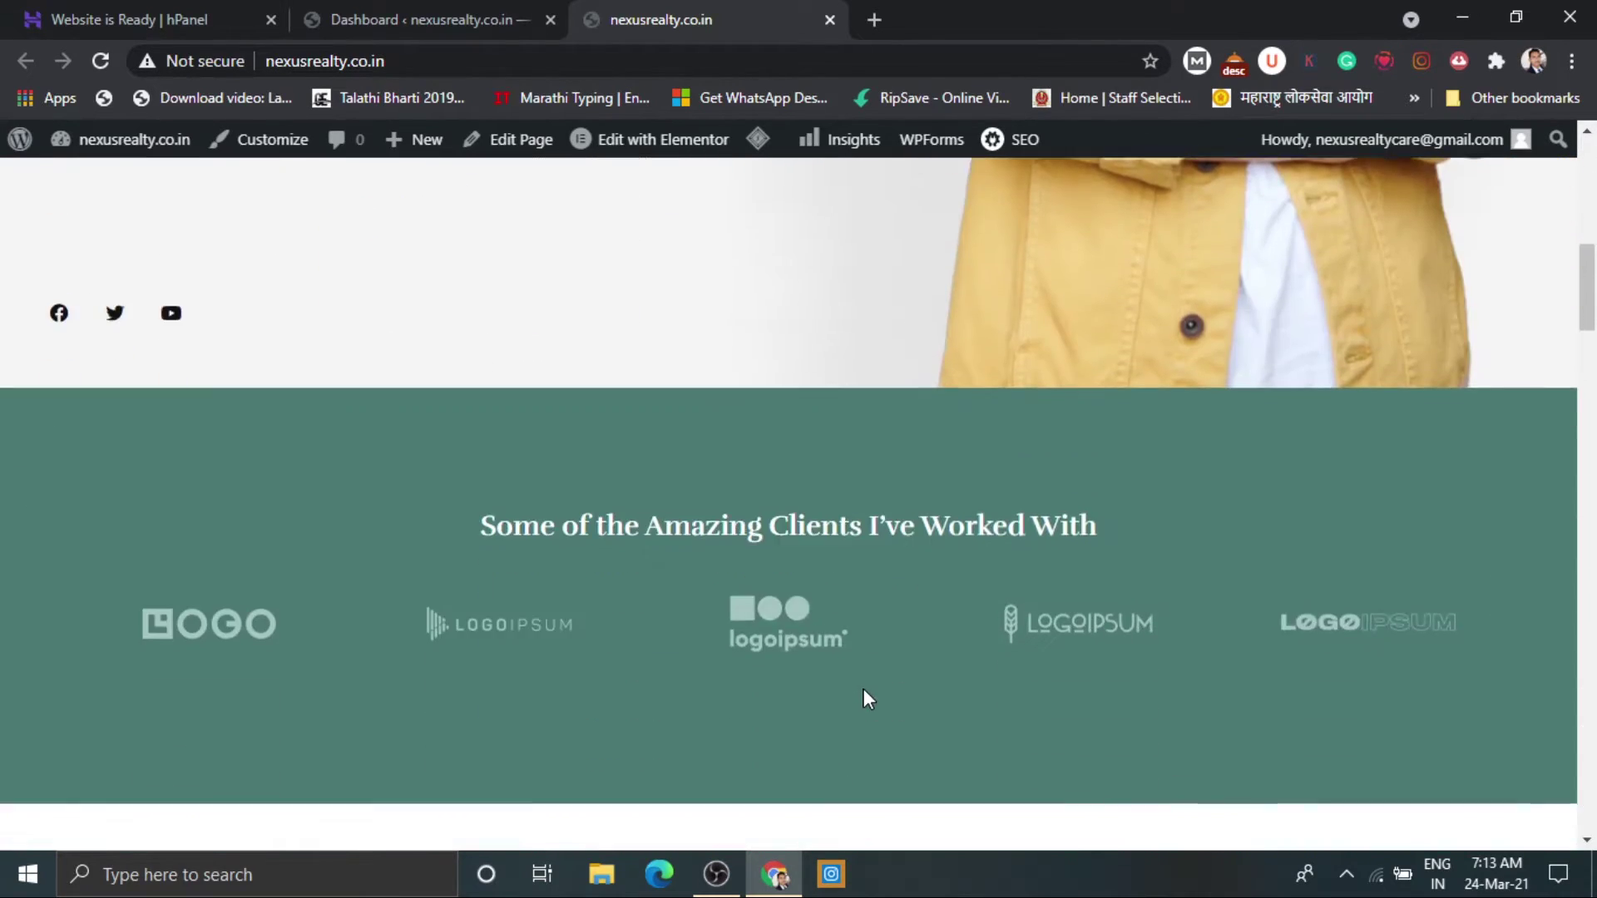
pyautogui.scroll(-7, 869, 699)
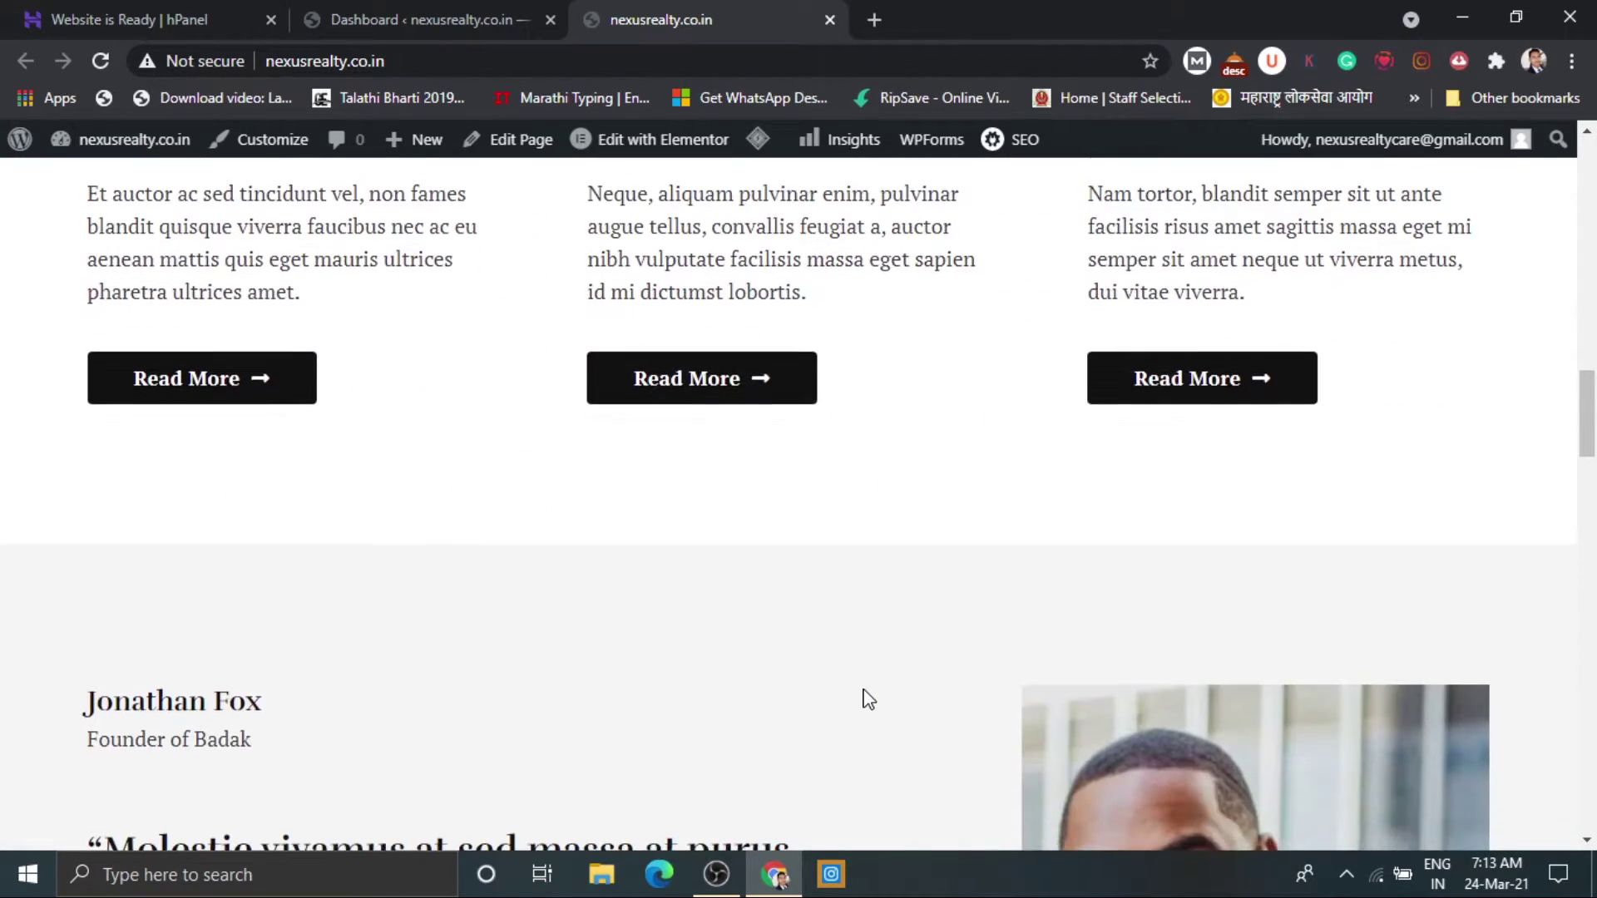
pyautogui.scroll(10, 868, 699)
pyautogui.scroll(10, 868, 699)
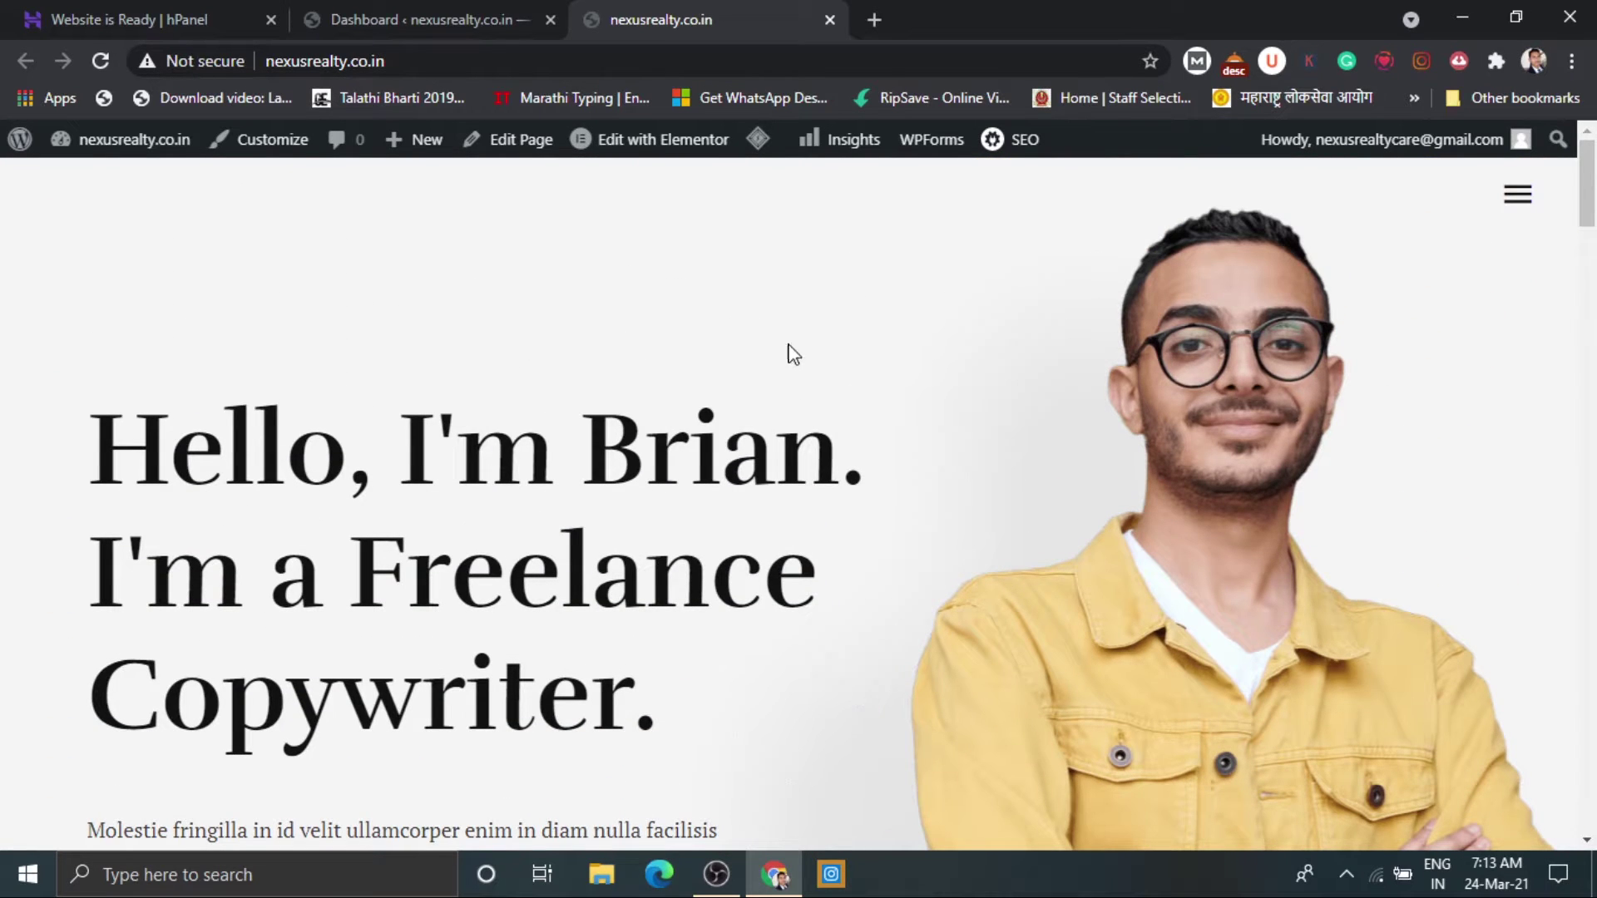
# Open the home page for editing with Elementor.
pyautogui.moveTo(676, 150)
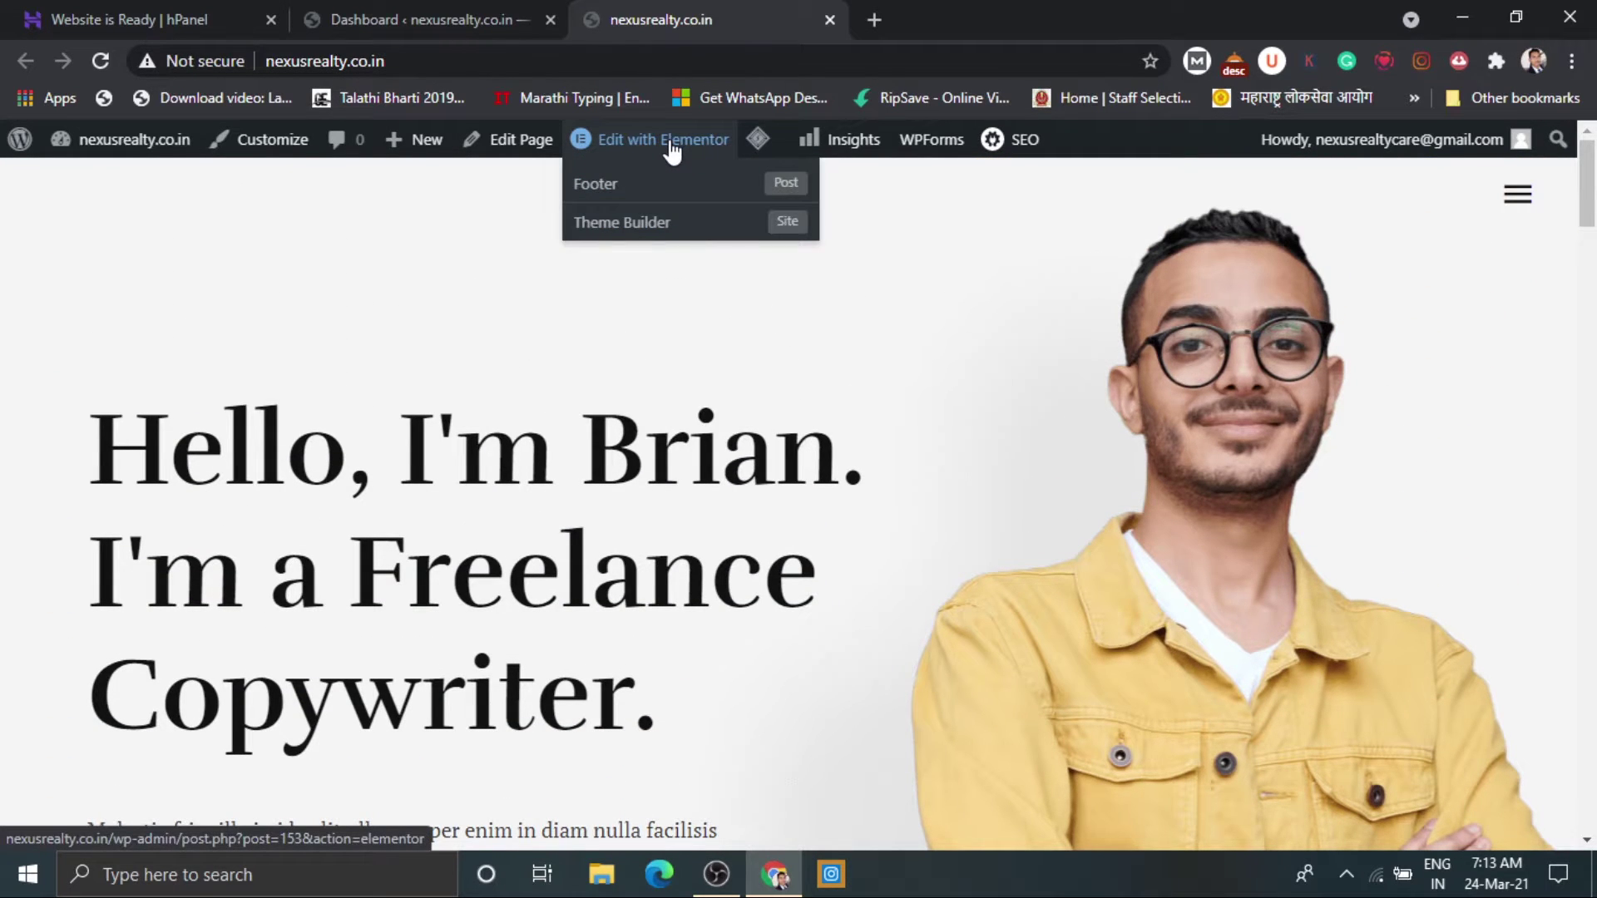
pyautogui.click(674, 143)
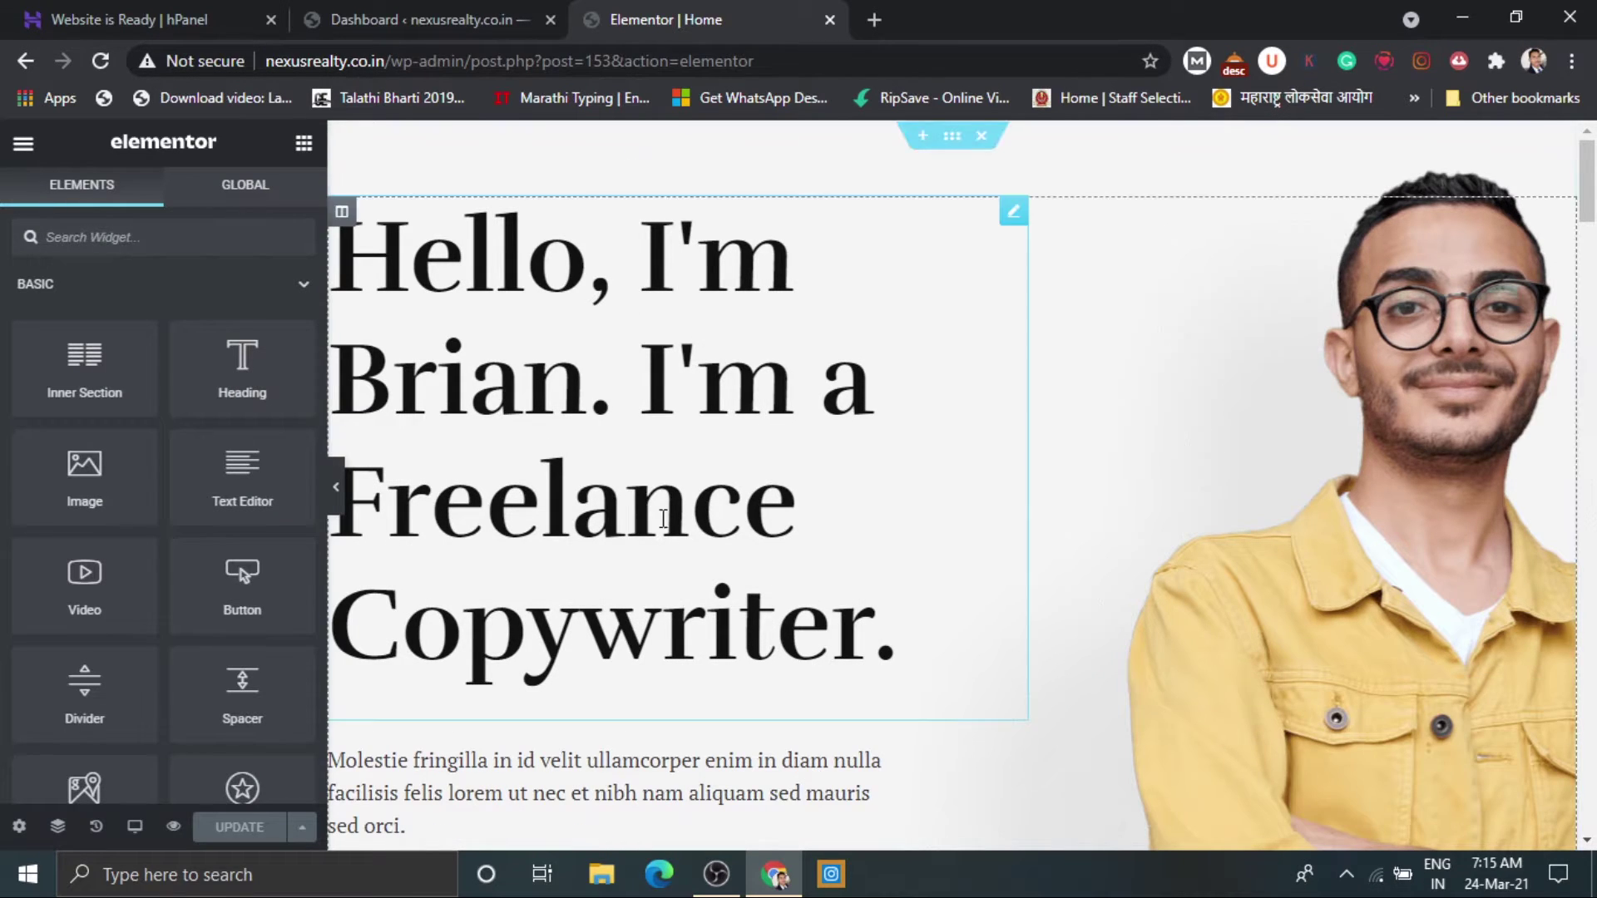
pyautogui.scroll(-7, 793, 420)
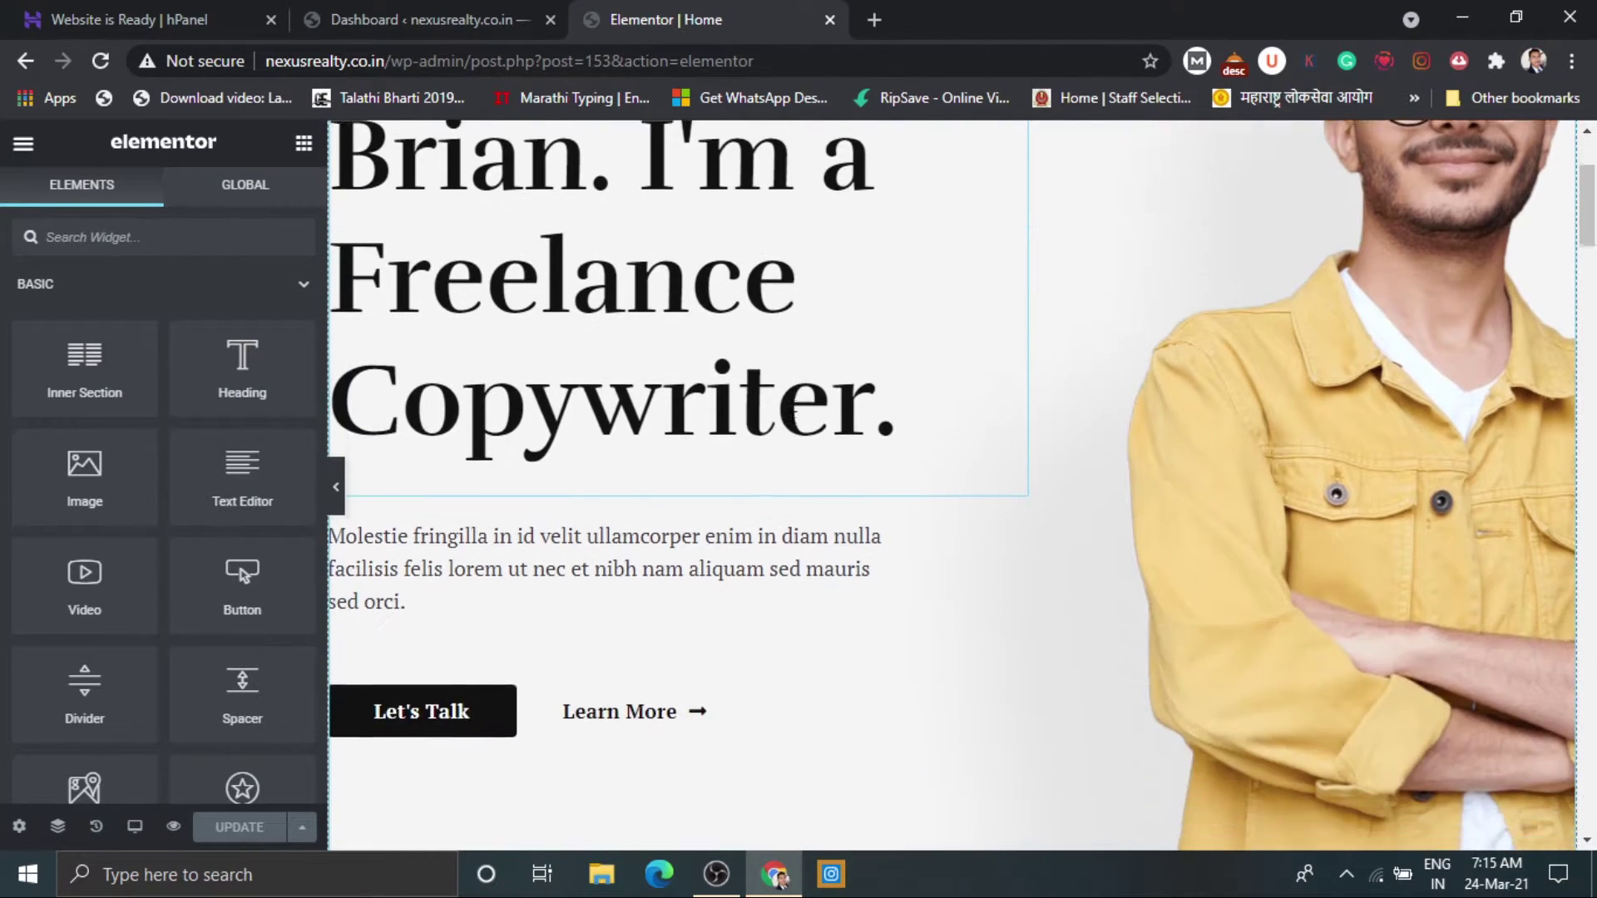
pyautogui.scroll(5, 791, 421)
pyautogui.scroll(2, 793, 430)
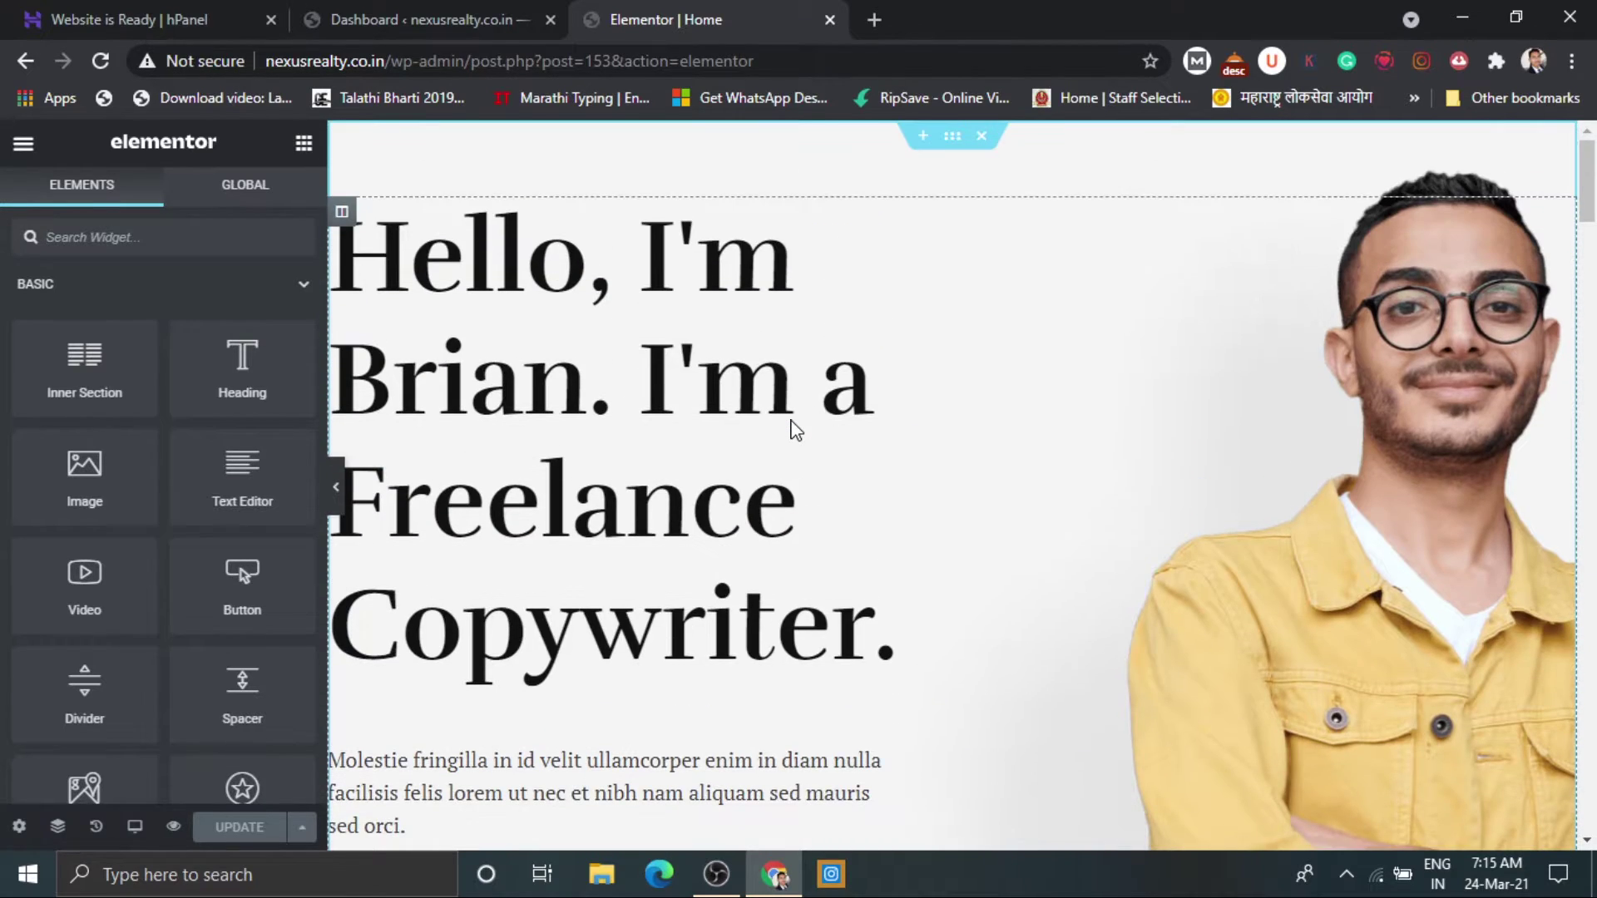
# Replace the sample person's name in the hero heading with the site owner's first name.
pyautogui.click(526, 272)
pyautogui.click(527, 272)
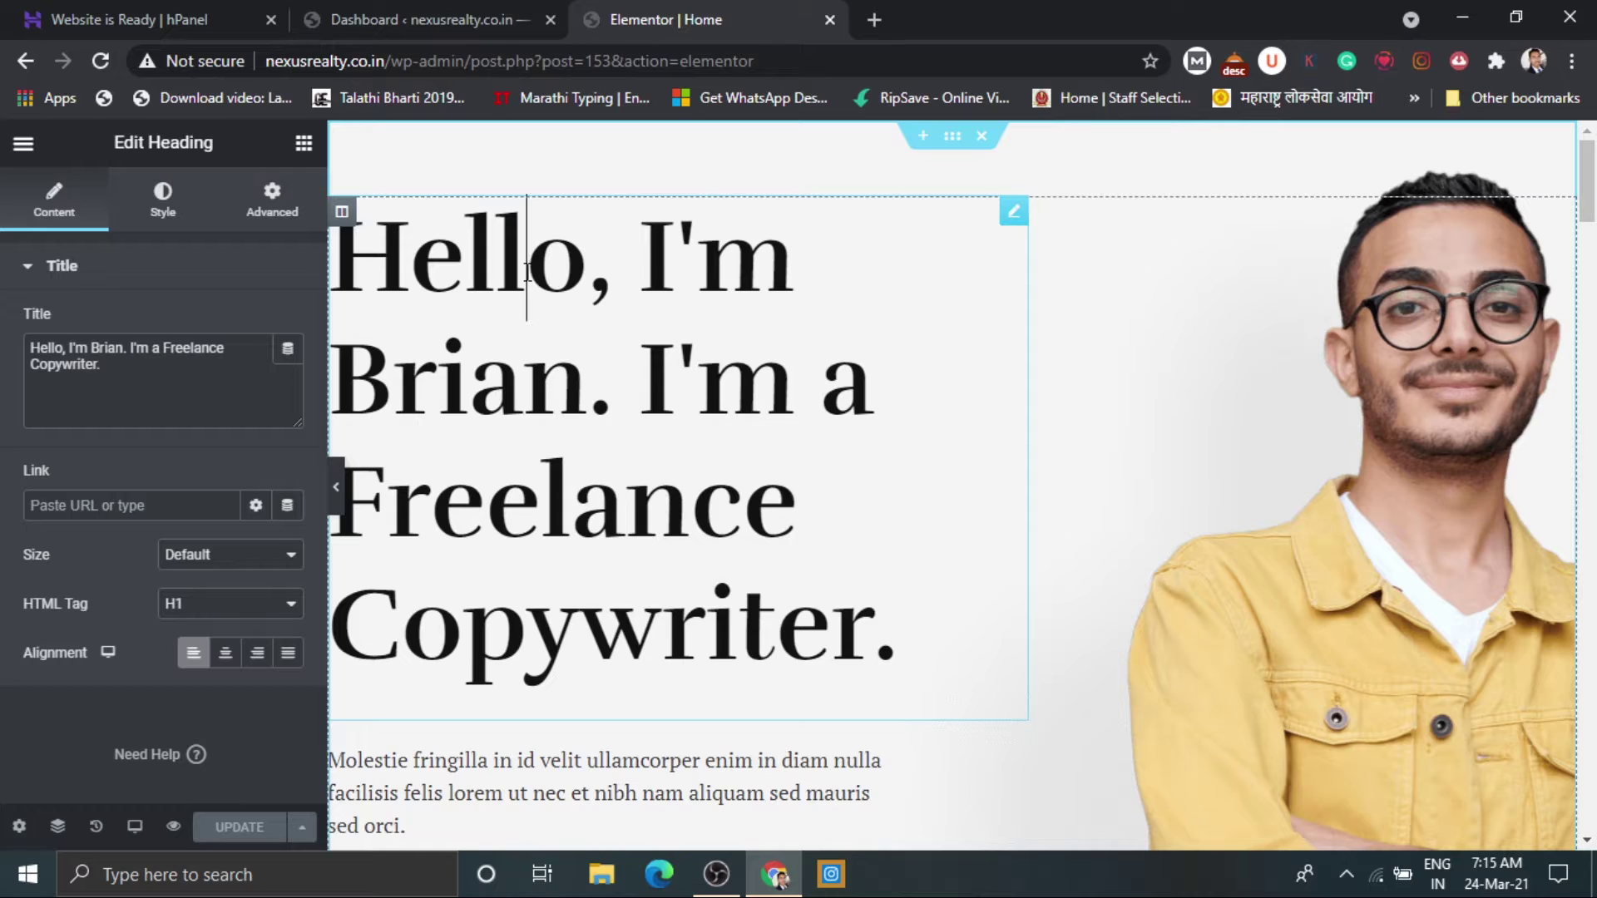
pyautogui.doubleClick(527, 272)
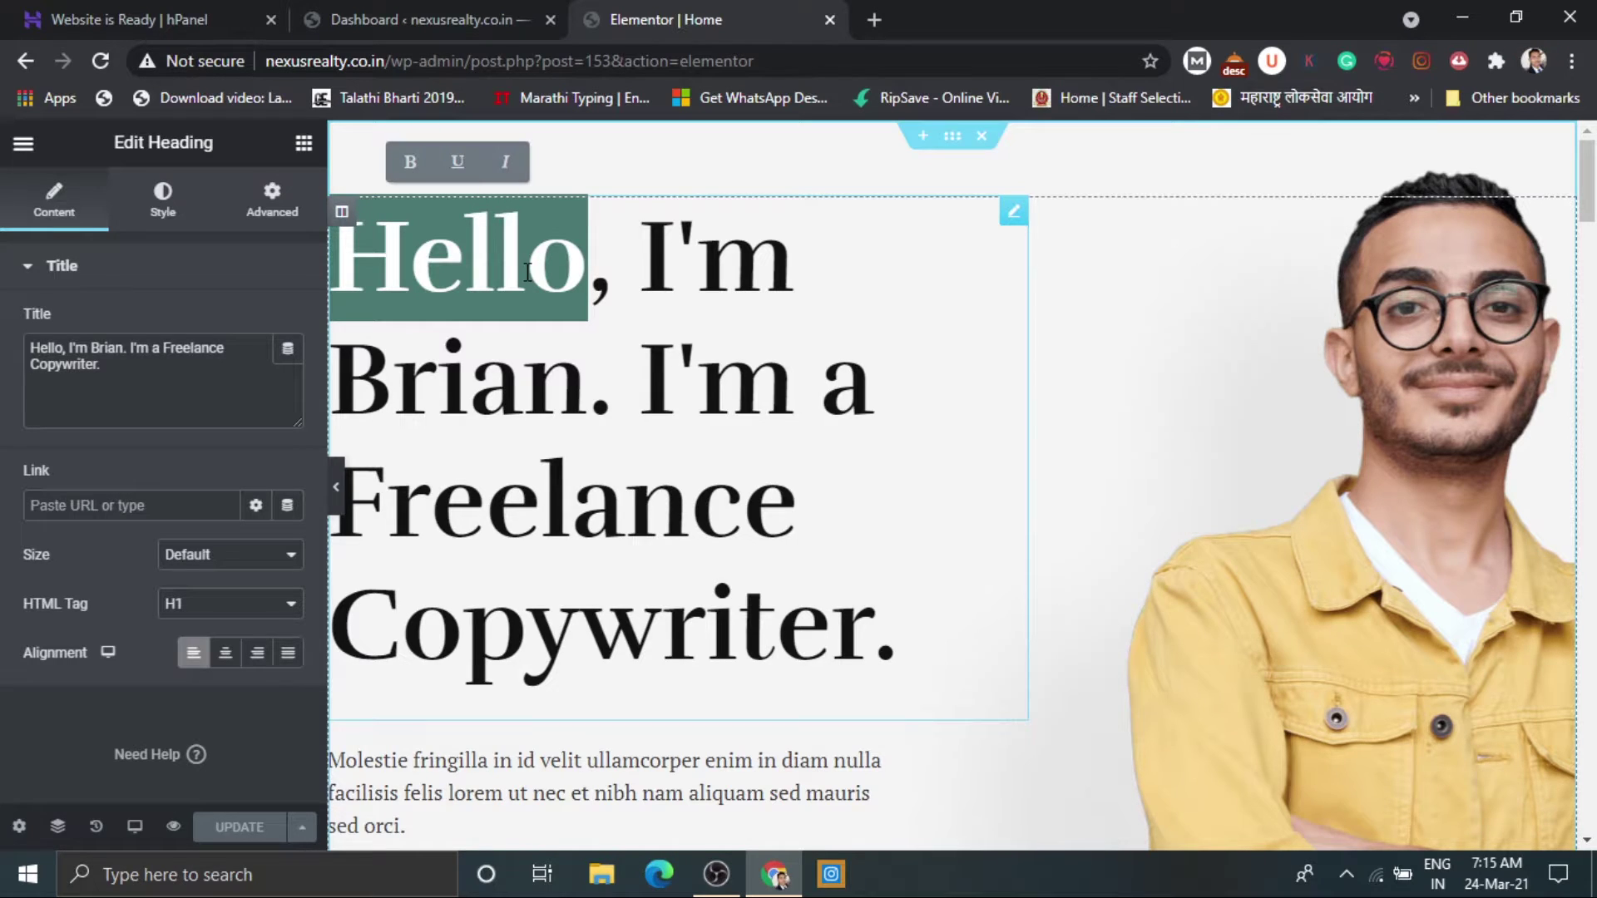
pyautogui.click(516, 389)
pyautogui.moveTo(587, 393); pyautogui.dragTo(360, 378)
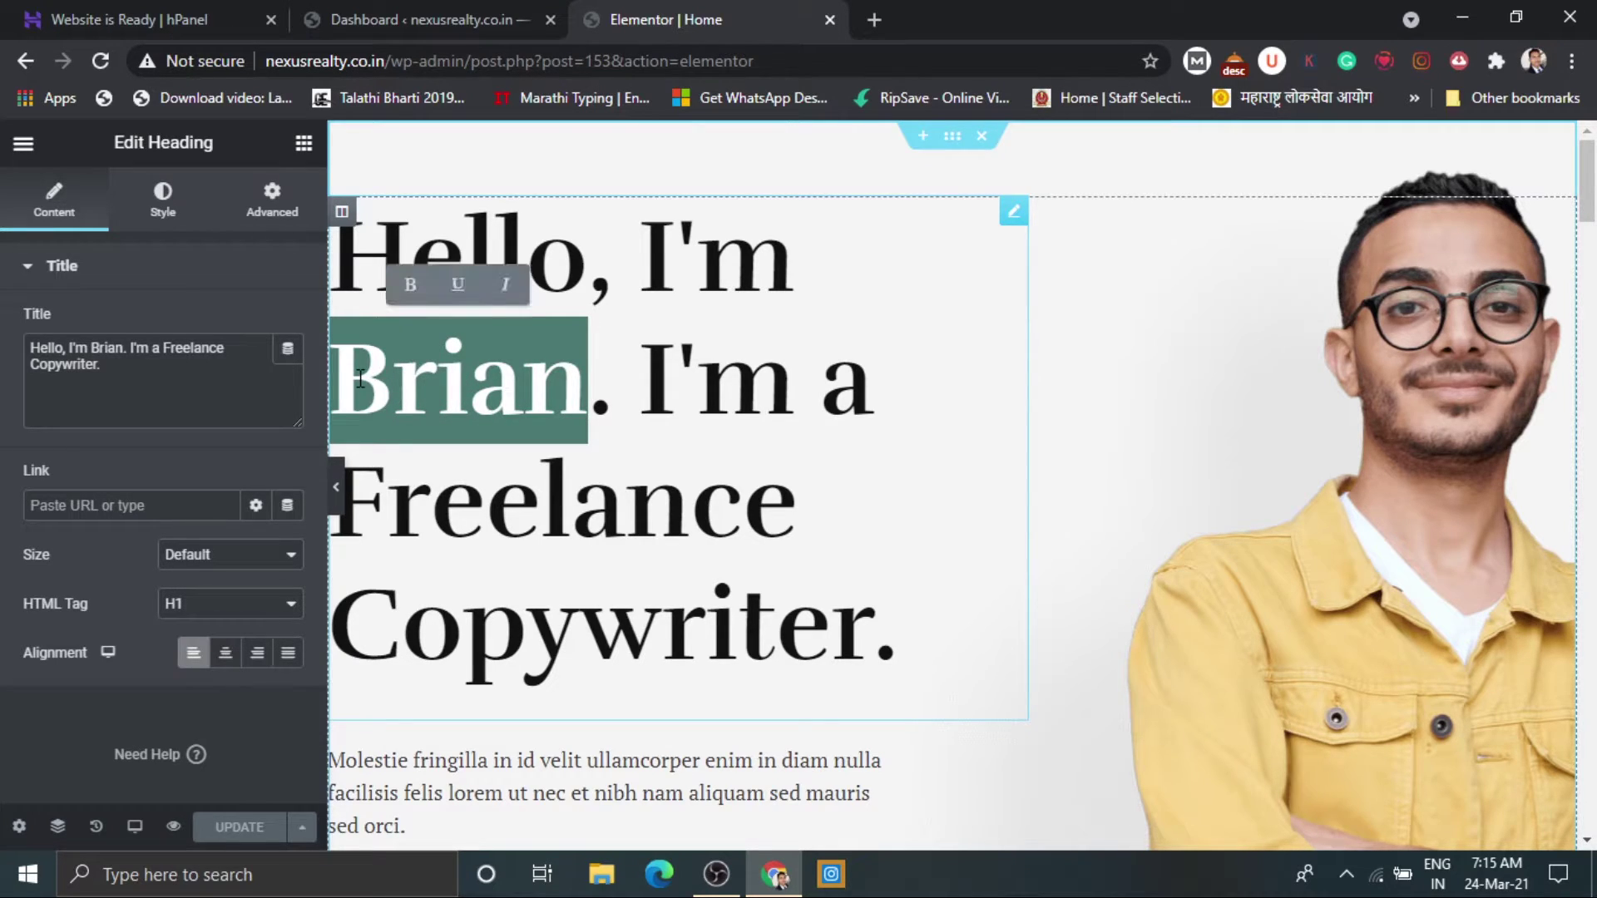
pyautogui.write('Ajay')
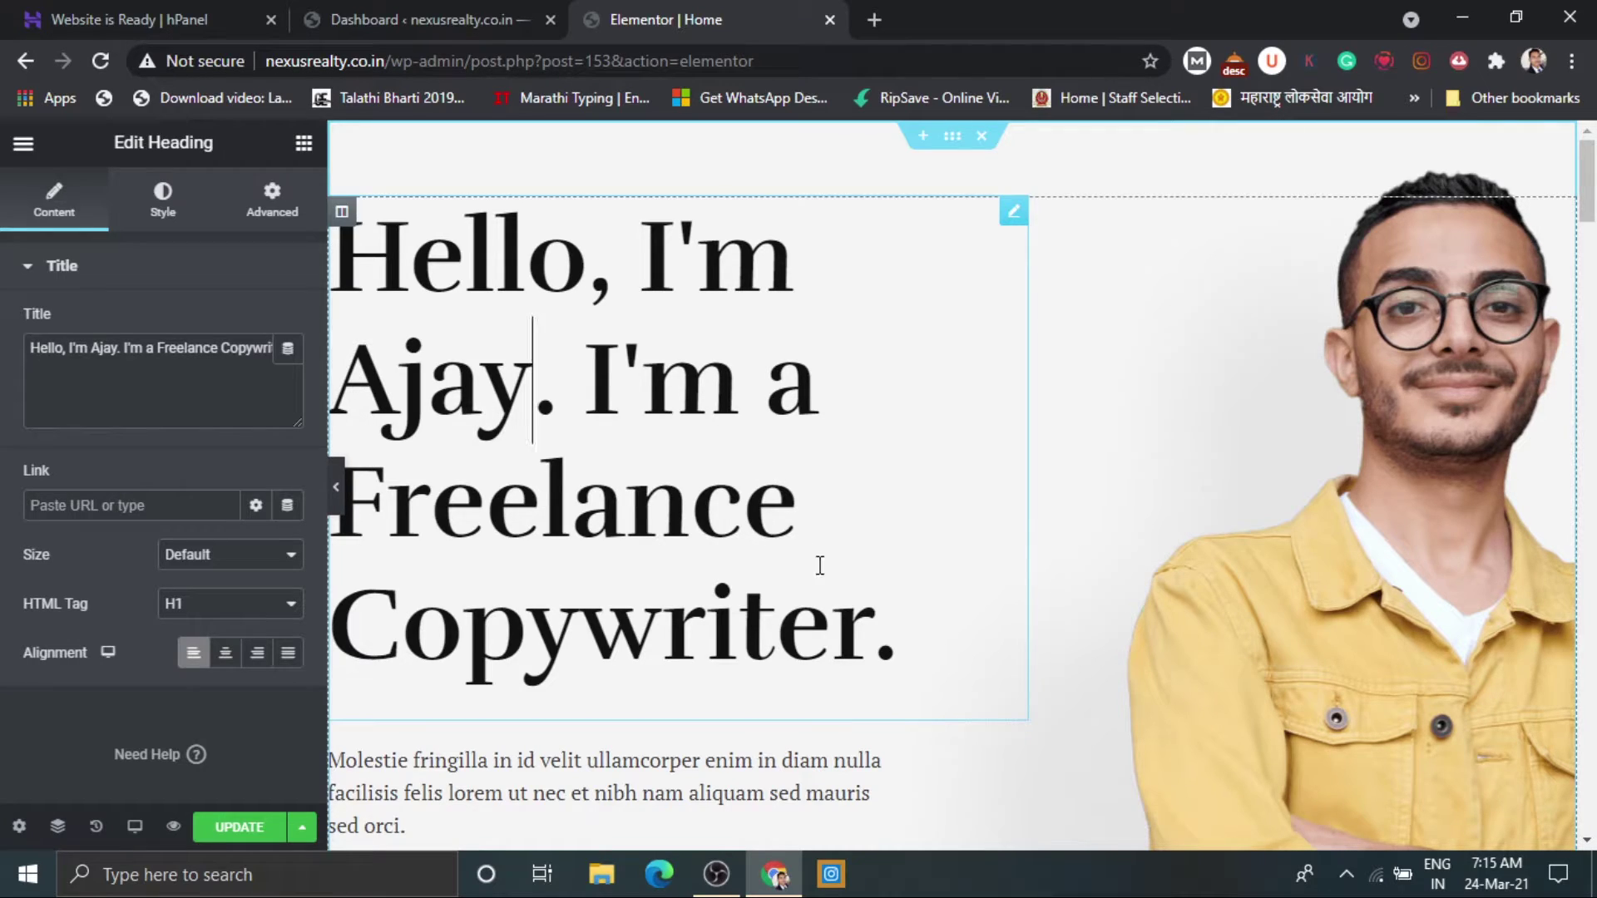
# Inspect the hero's intro paragraph and the text and link settings of the Let's Talk button.
pyautogui.scroll(-4, 636, 666)
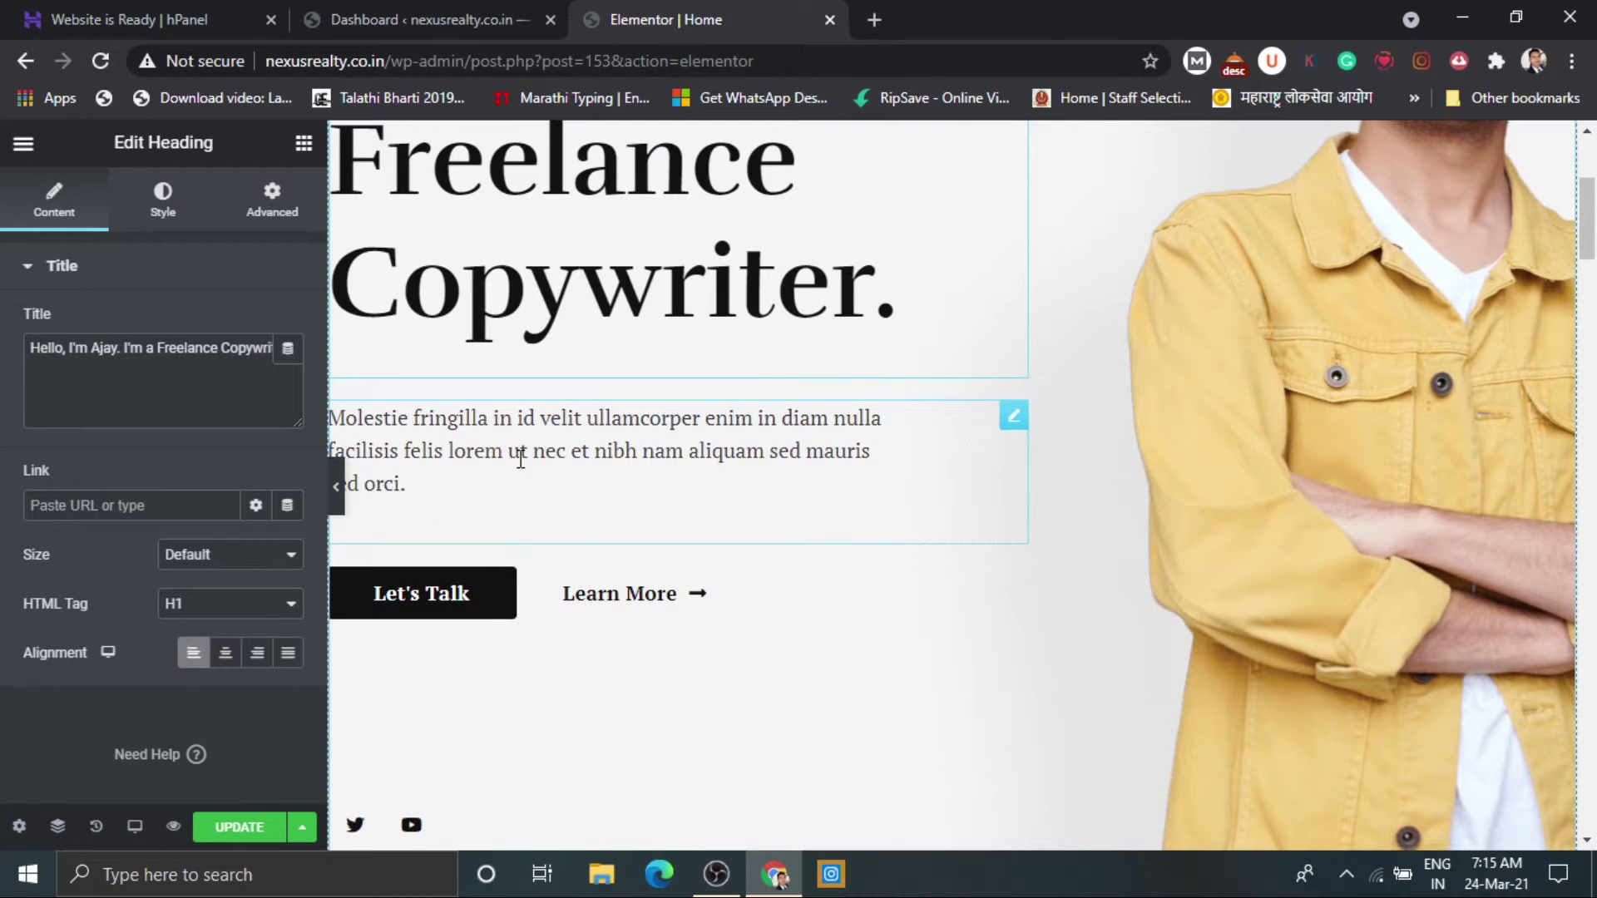
pyautogui.click(521, 459)
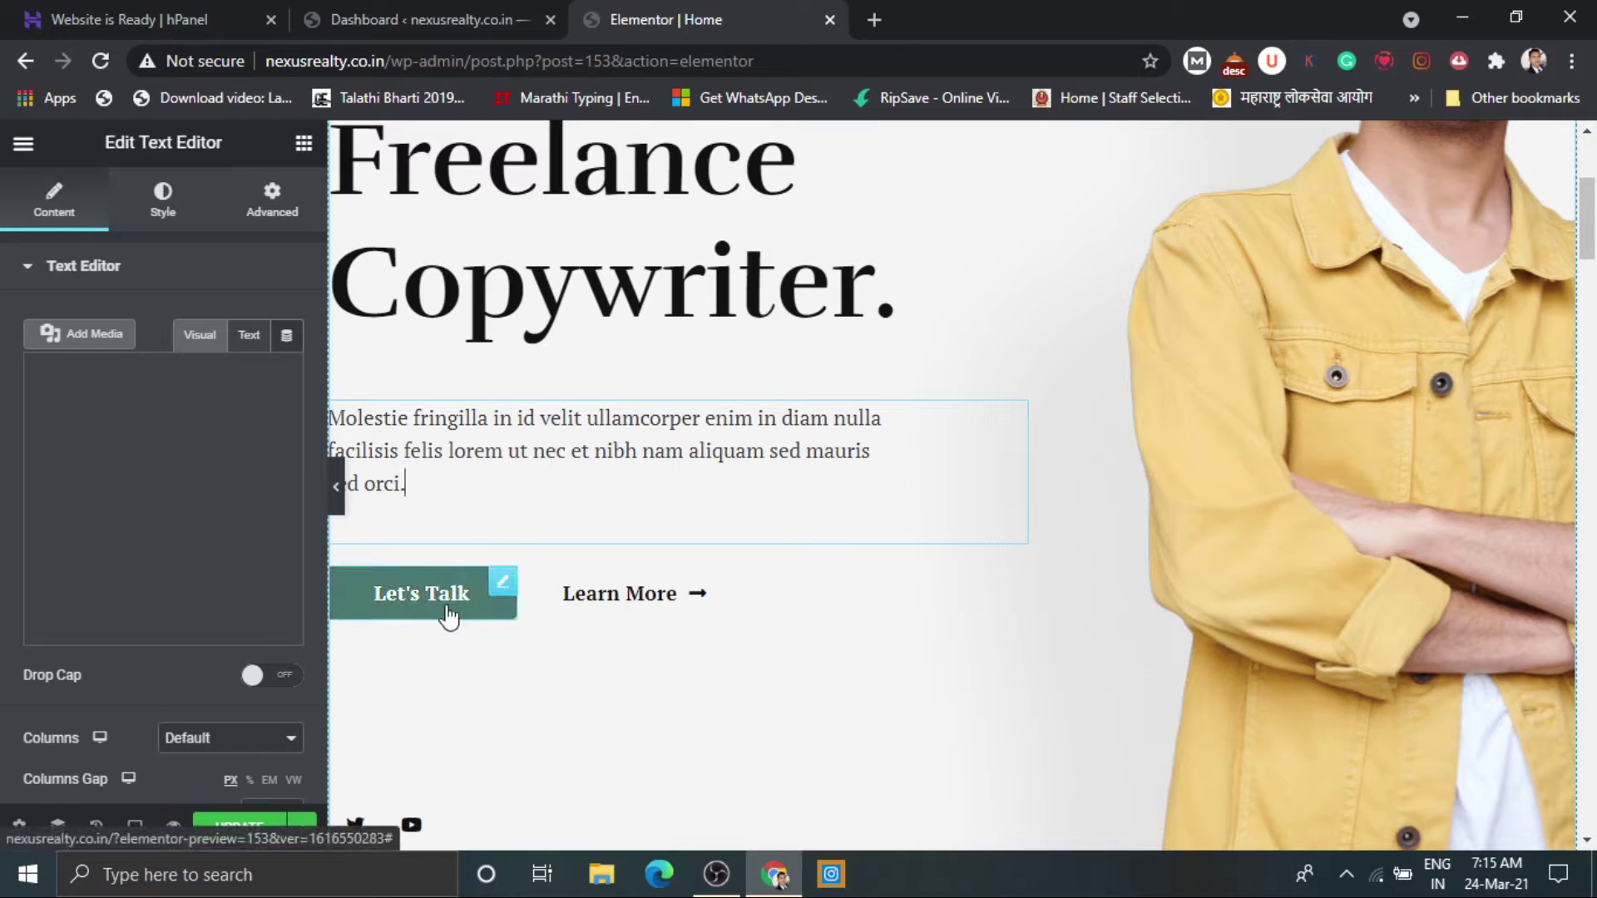
pyautogui.click(504, 584)
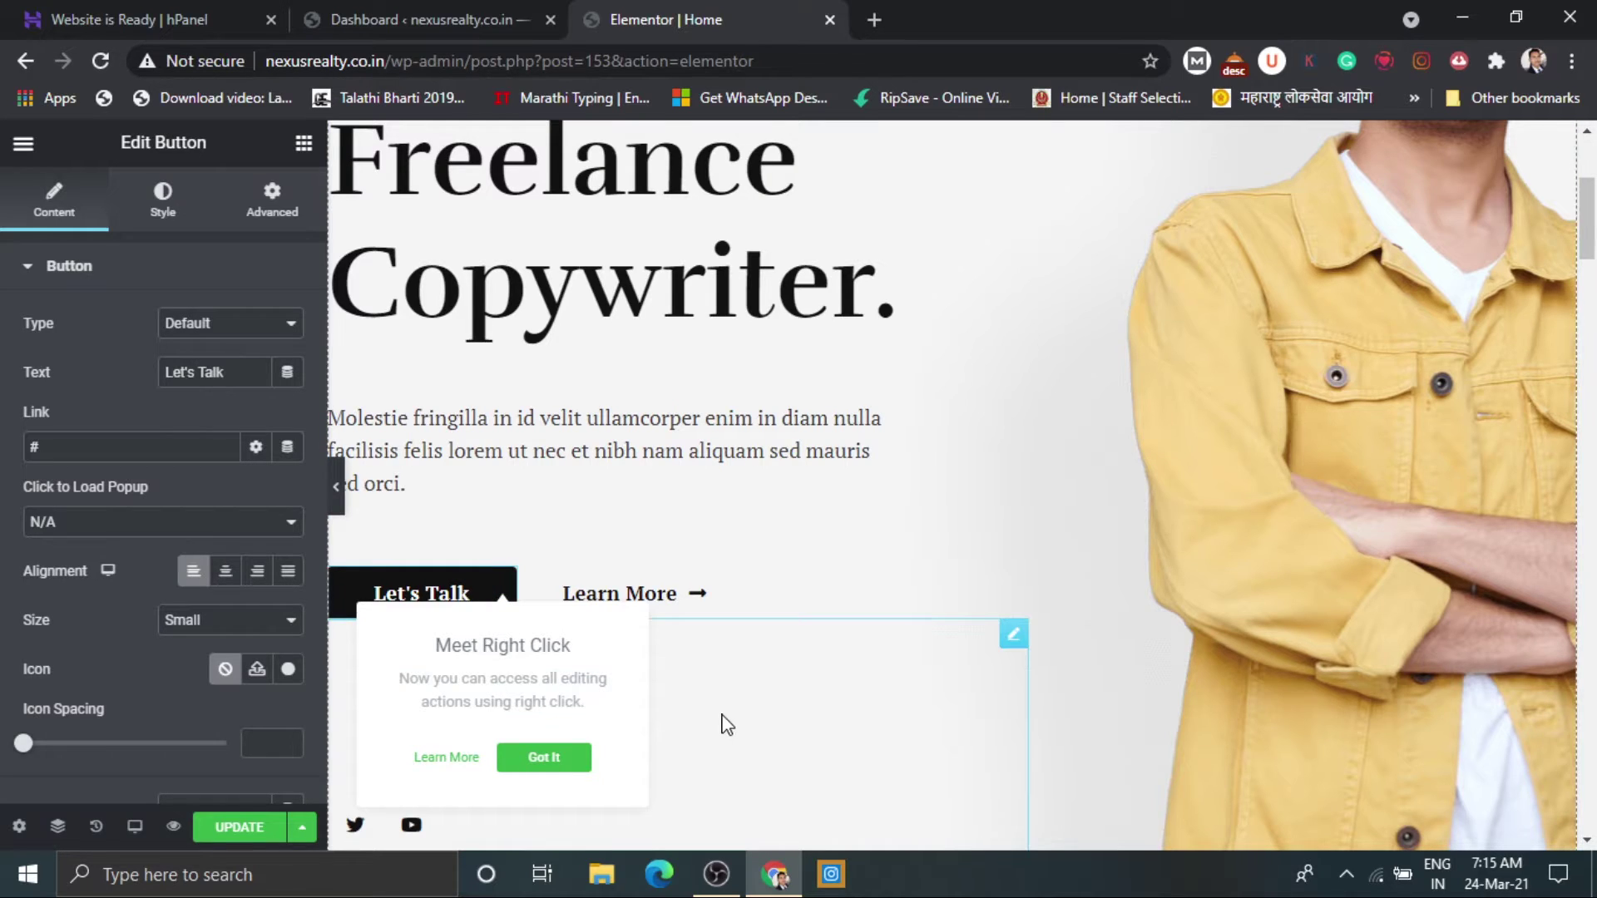
pyautogui.click(188, 454)
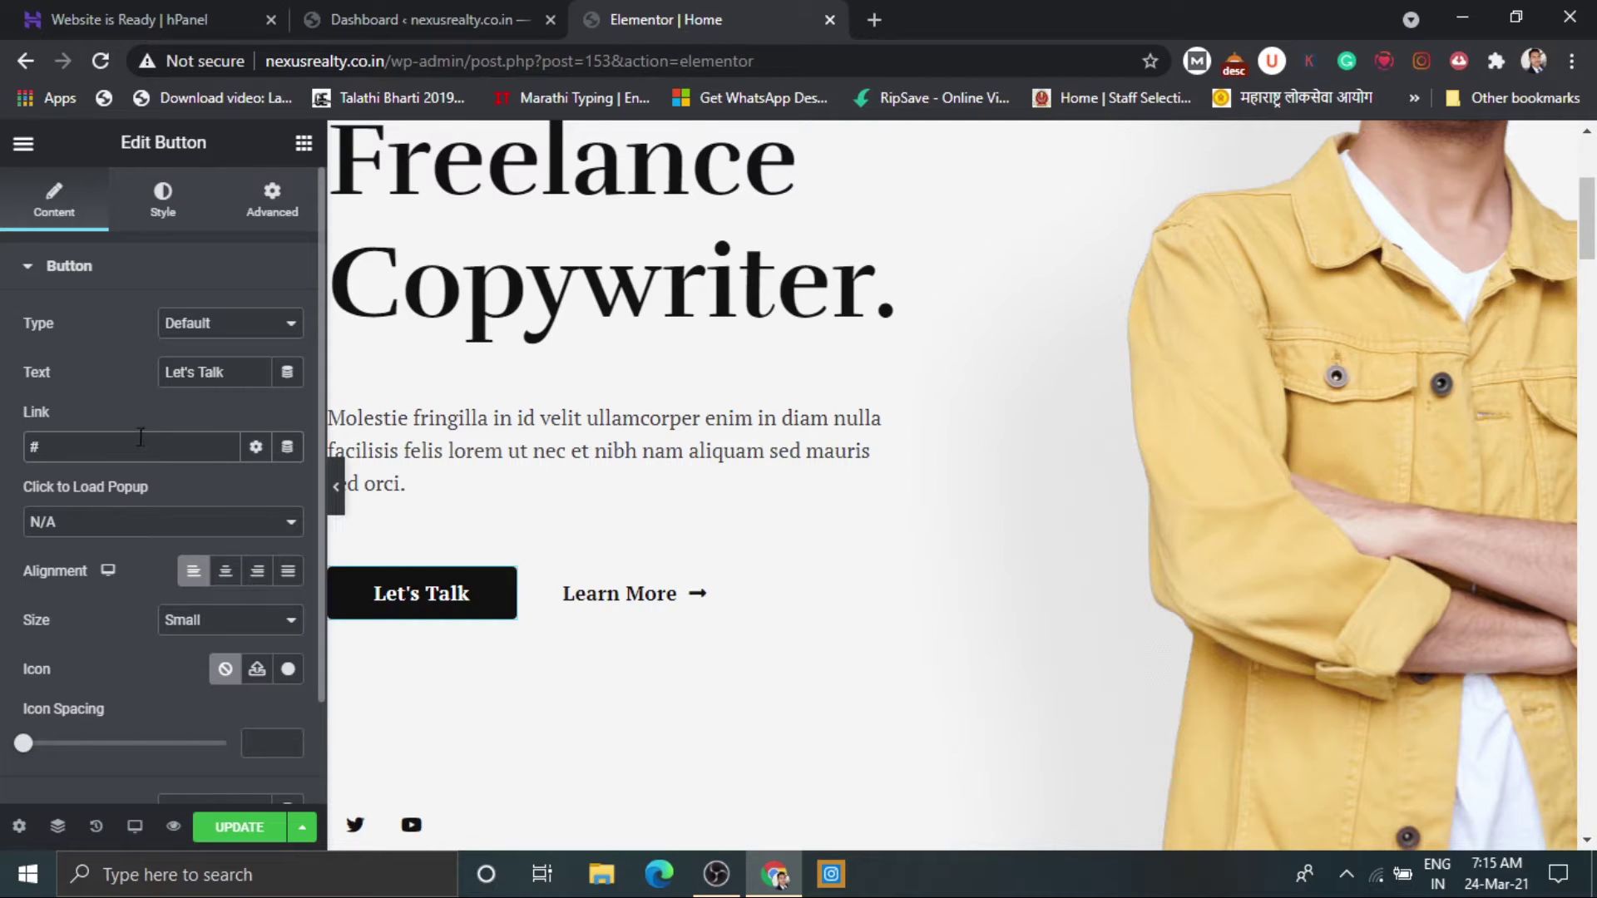
# Review the page's sections and inspect the hero section's background image in its style settings.
pyautogui.scroll(-5, 834, 613)
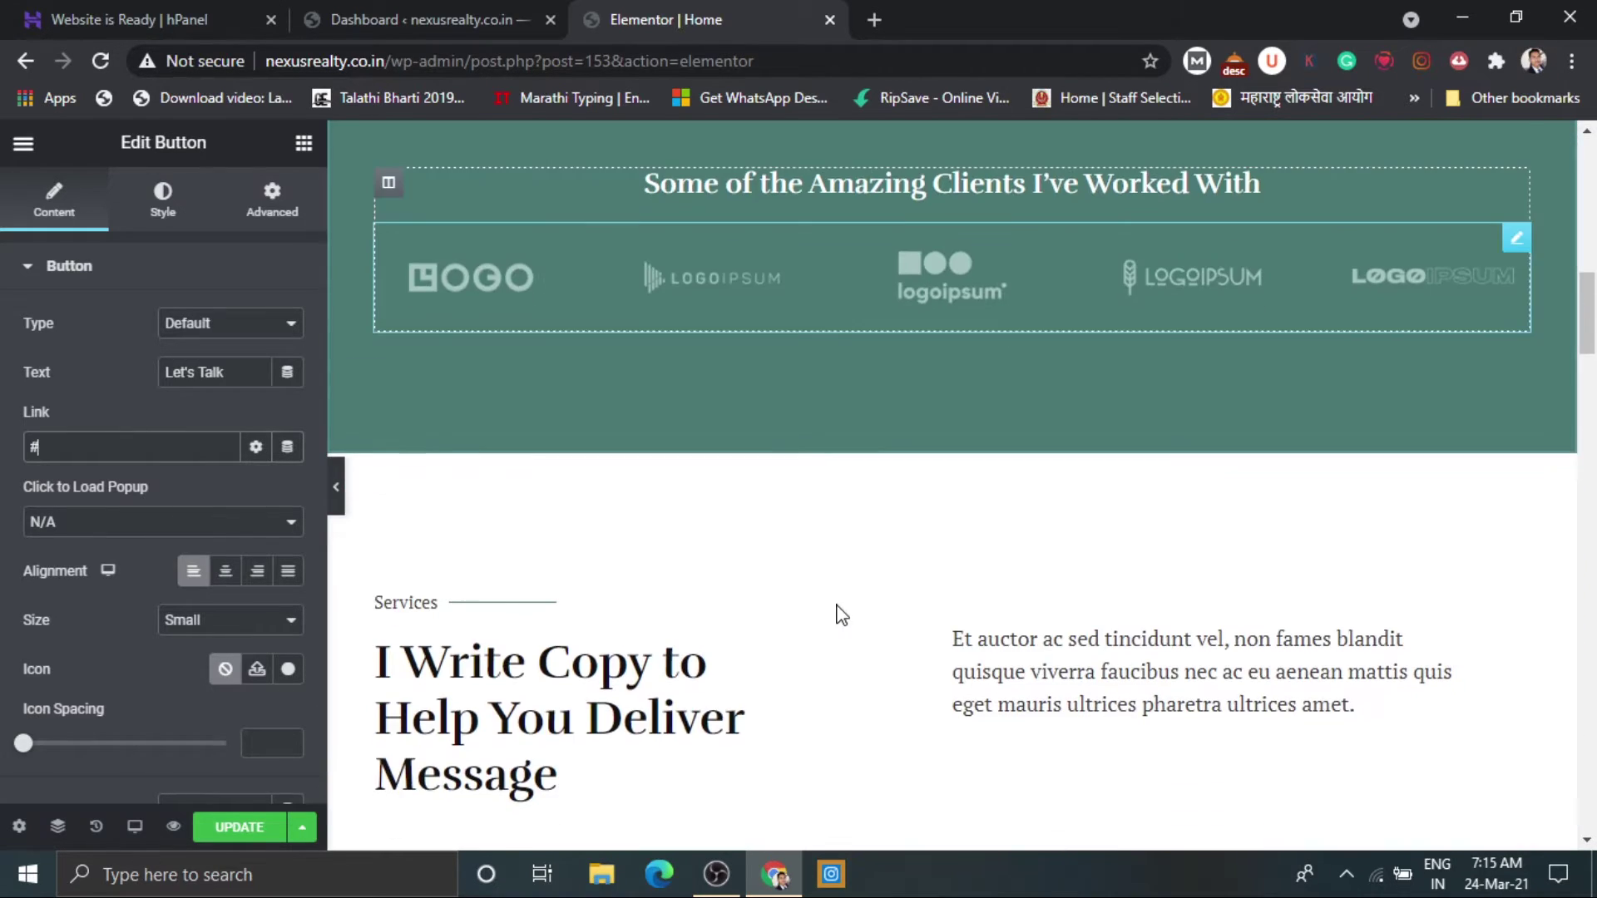
pyautogui.scroll(5, 838, 613)
pyautogui.scroll(-6, 838, 613)
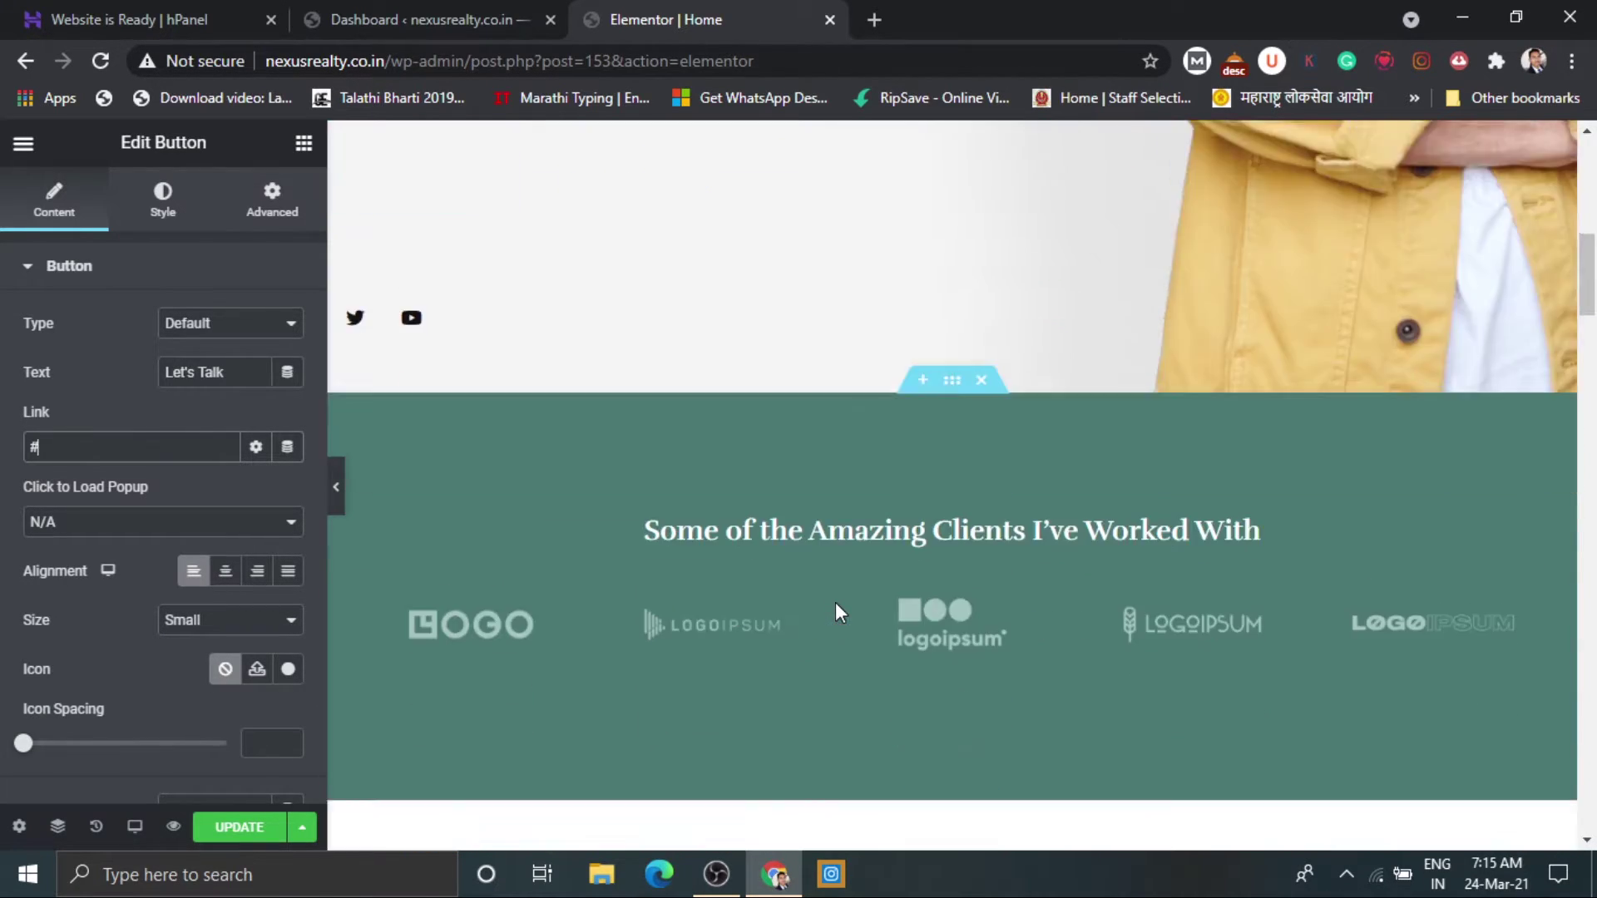
pyautogui.scroll(-3, 835, 602)
pyautogui.scroll(10, 836, 602)
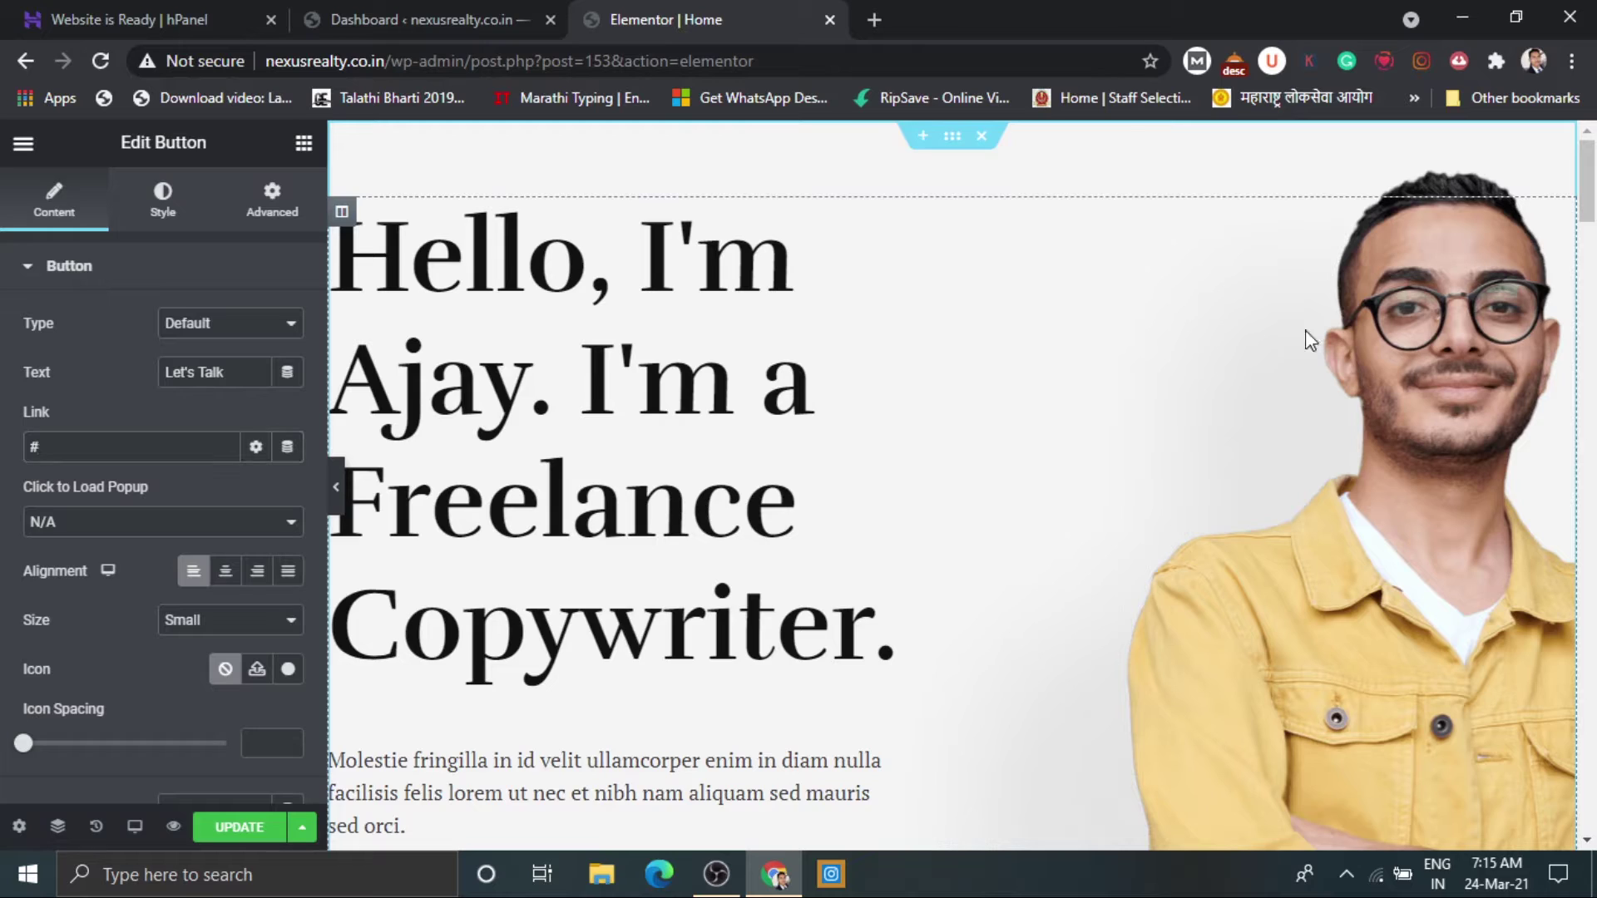
pyautogui.click(952, 137)
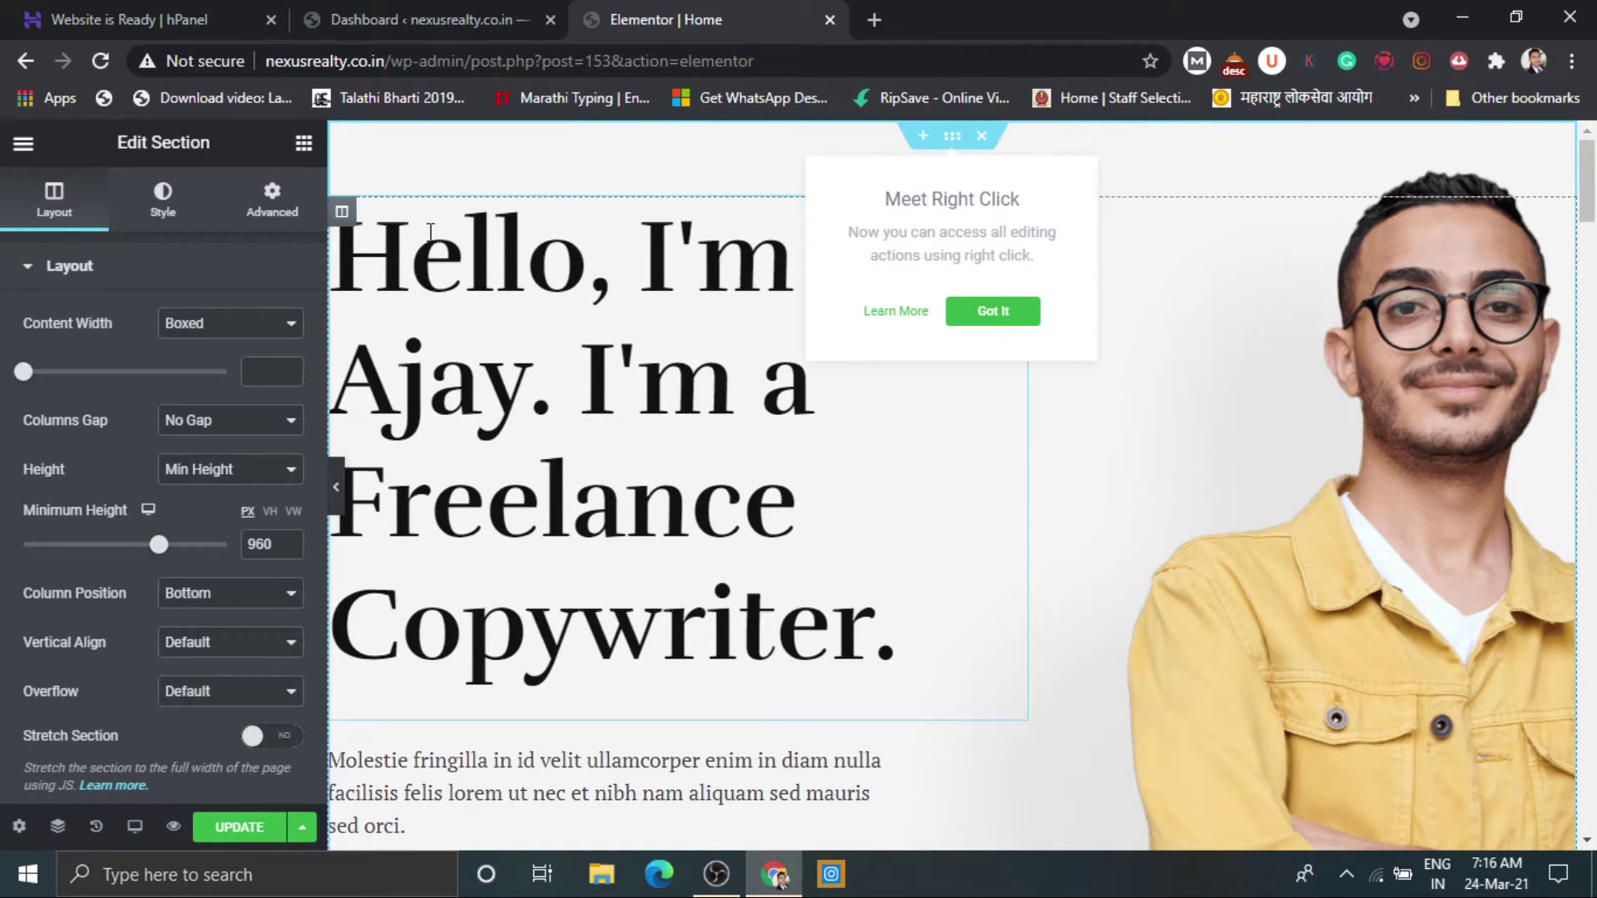
pyautogui.click(163, 199)
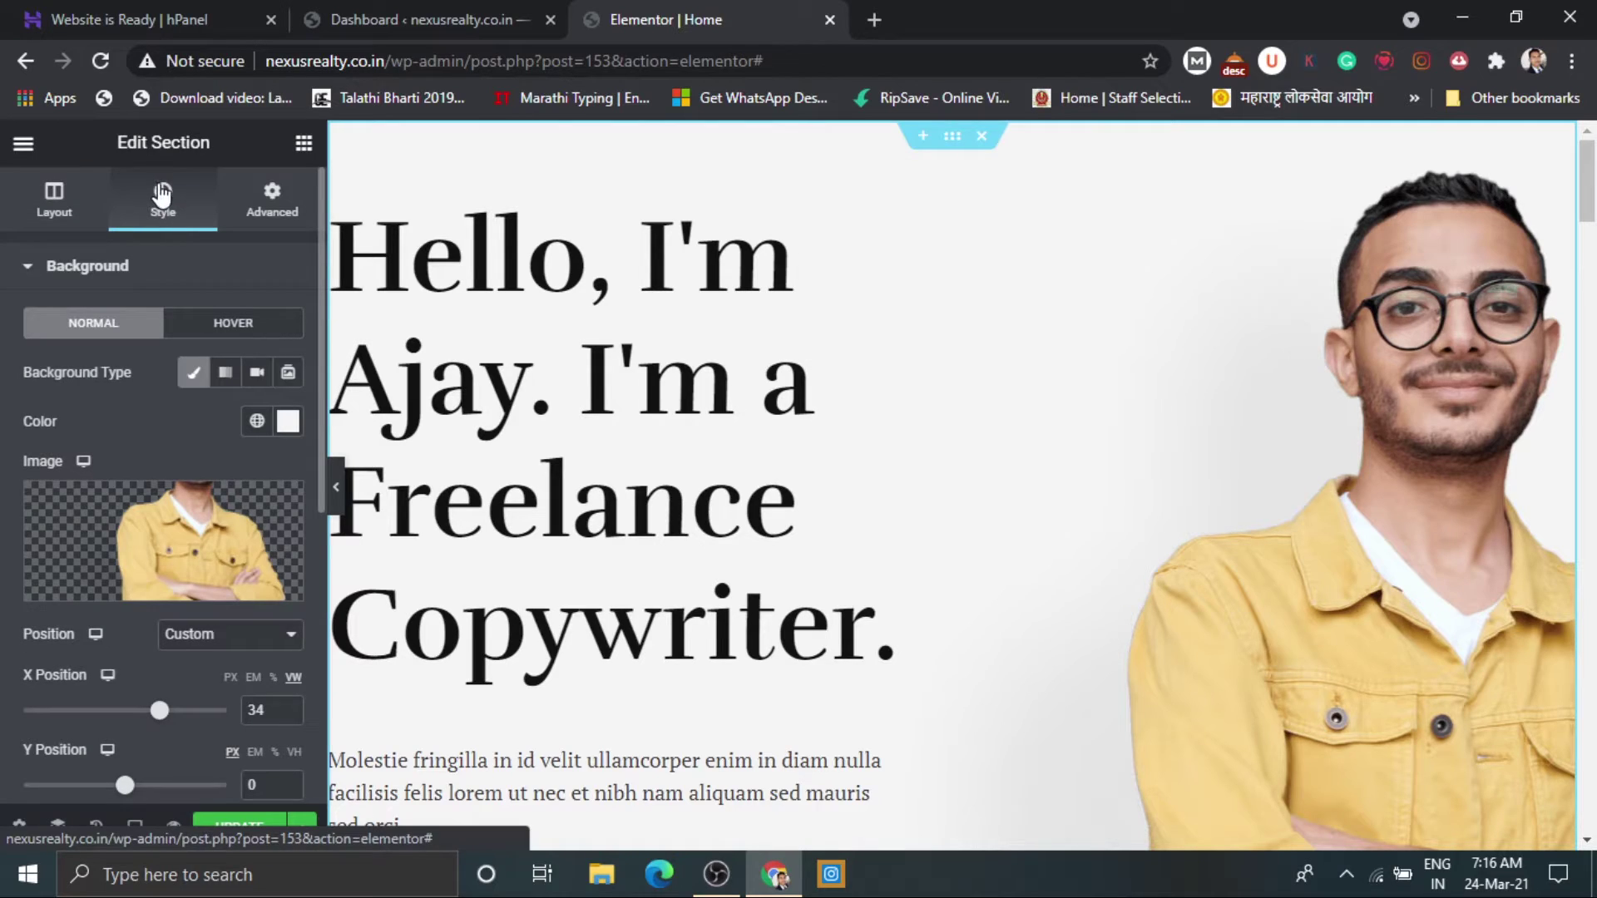
pyautogui.moveTo(187, 533)
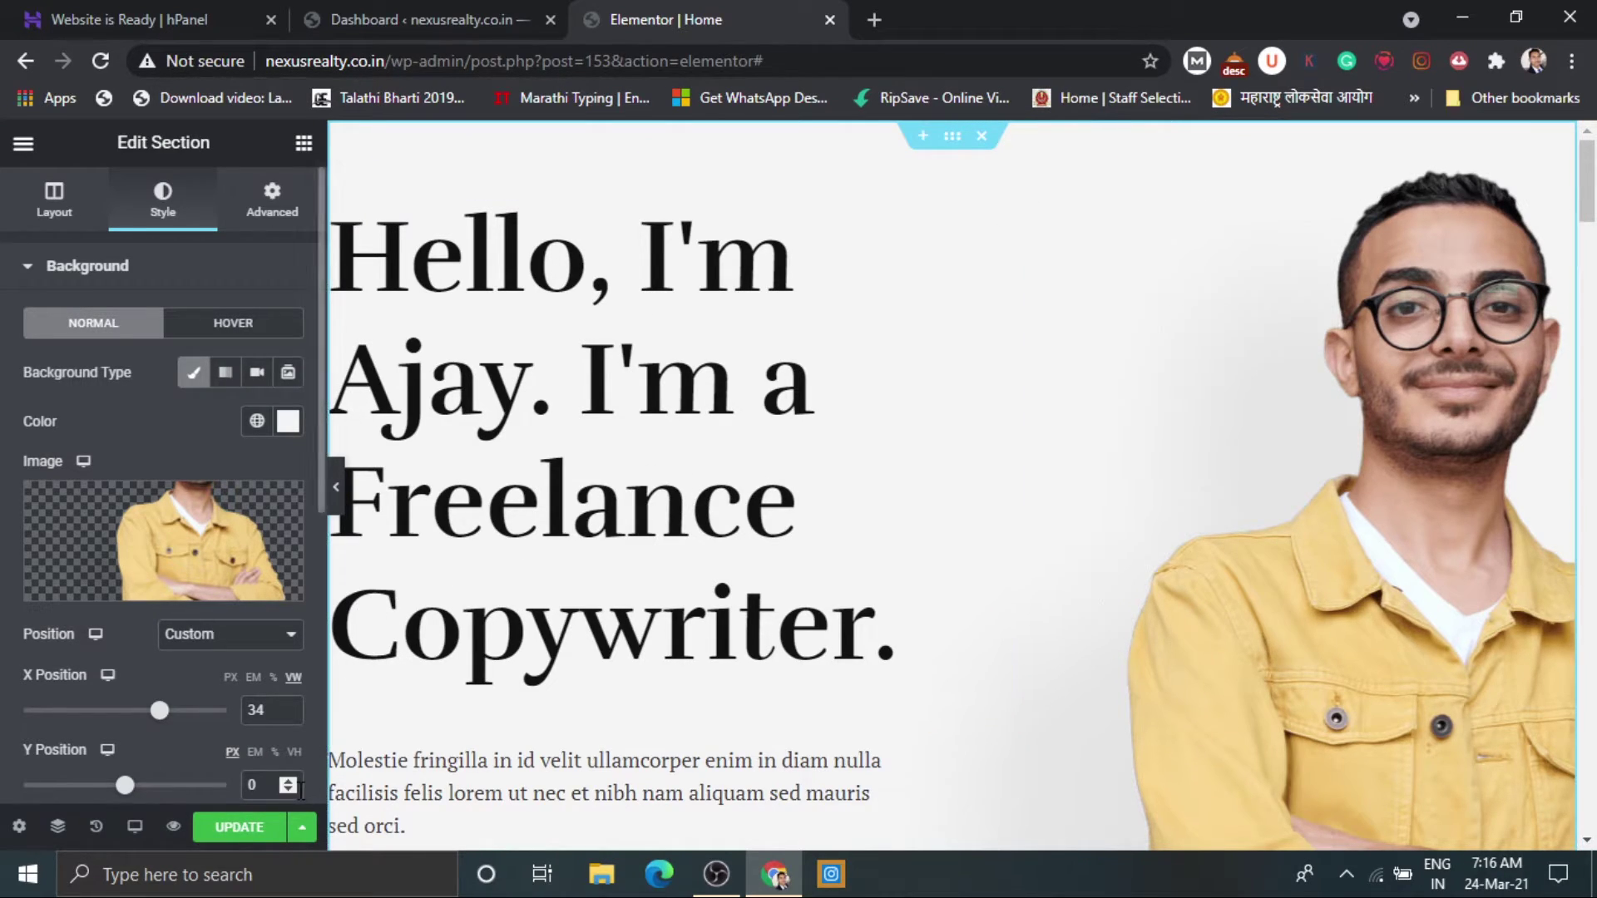
# Update the page with the heading edit and load the live site at nexusrealty.co.in.
pyautogui.click(240, 827)
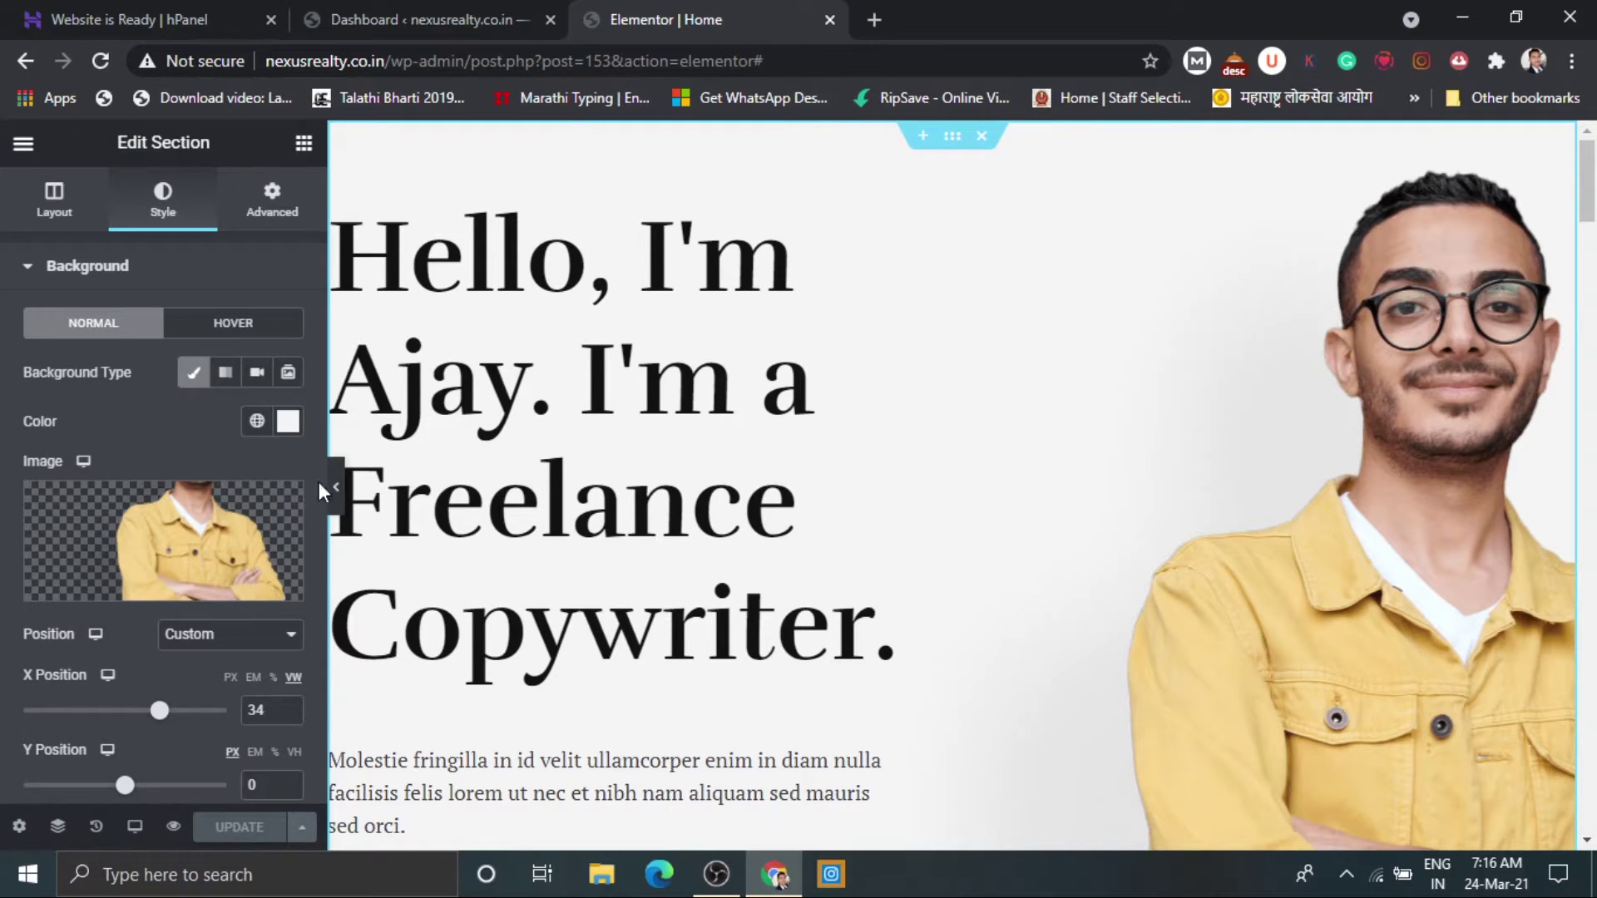
pyautogui.moveTo(389, 61); pyautogui.dragTo(789, 88)
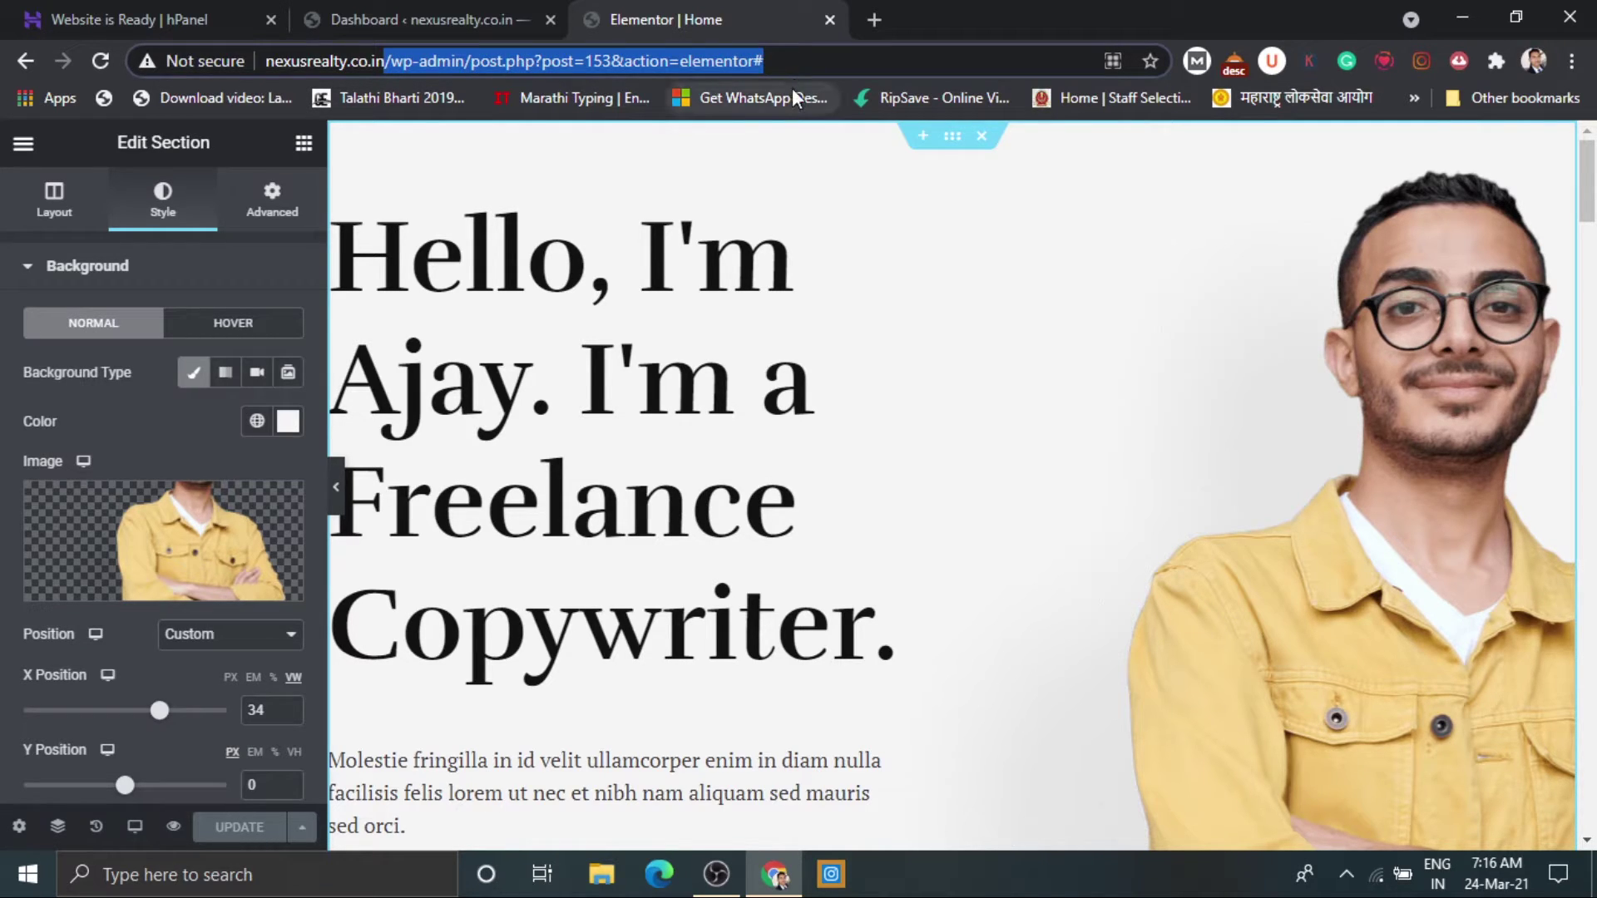
pyautogui.press('BackSpace')
pyautogui.press('Return')
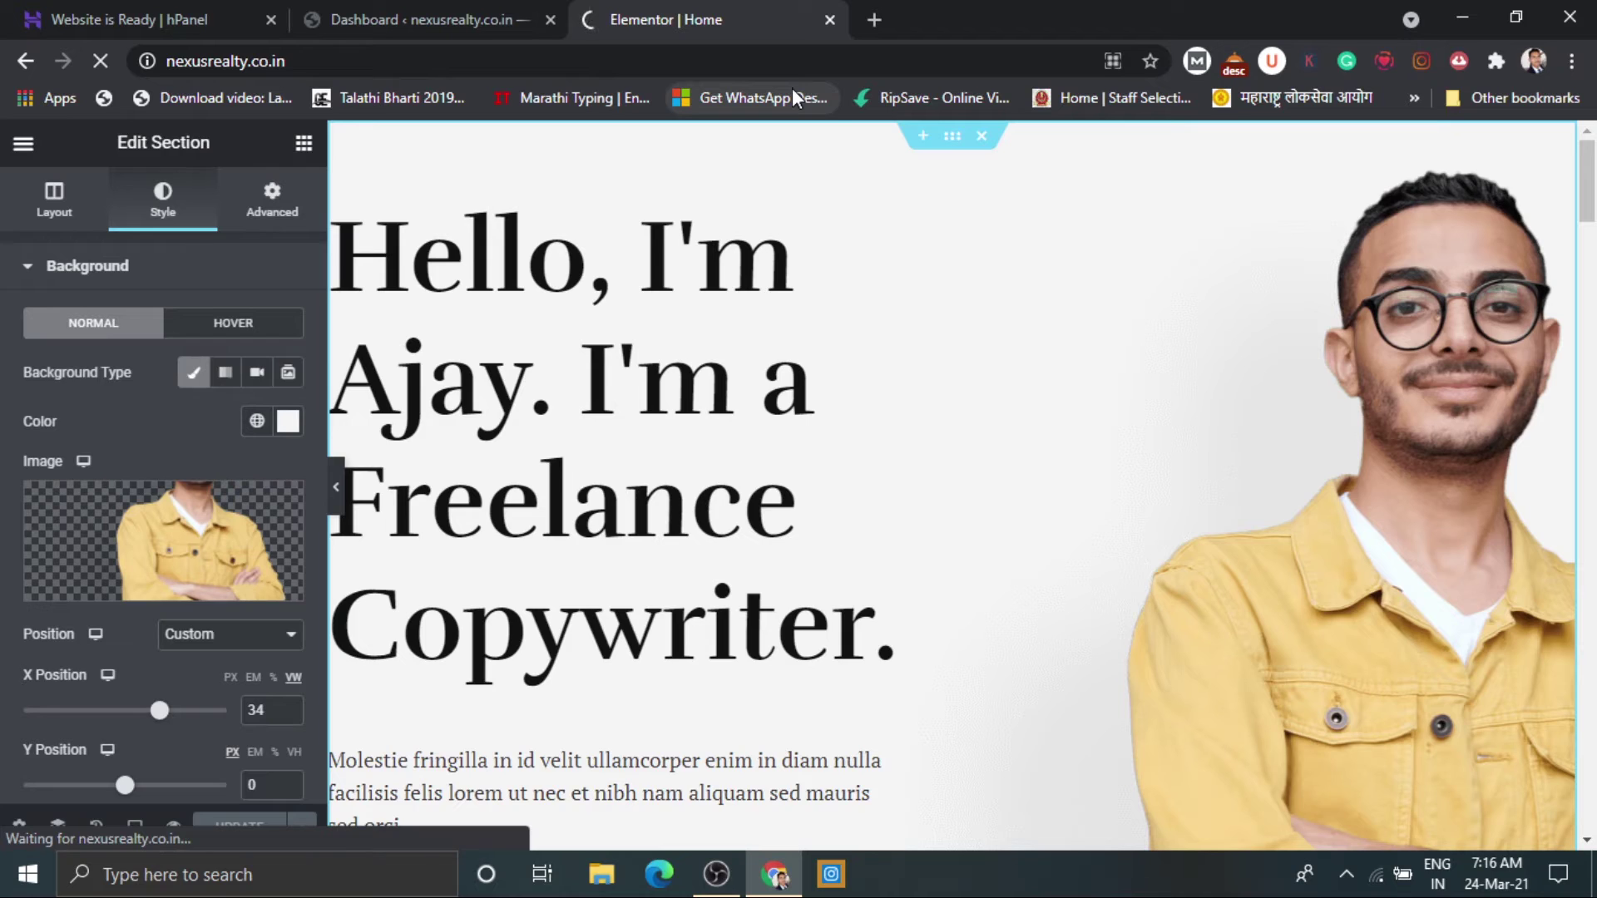
# Check the updated hero section on the live home page, and expand and collapse the site's navigation menu.
pyautogui.scroll(-12, 946, 476)
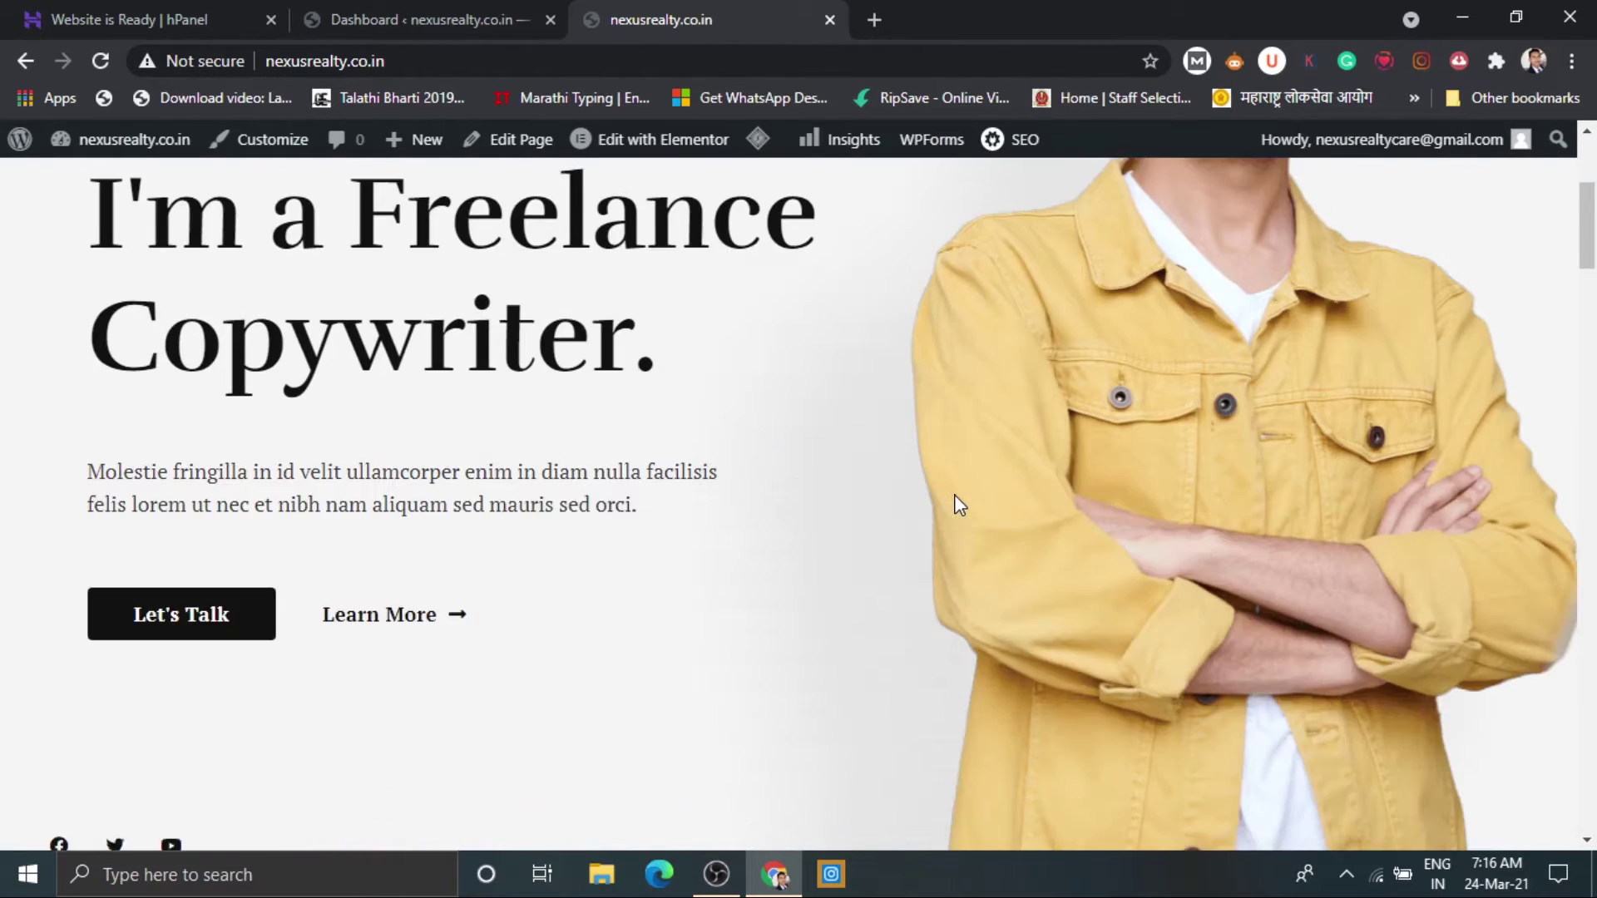
pyautogui.scroll(10, 959, 505)
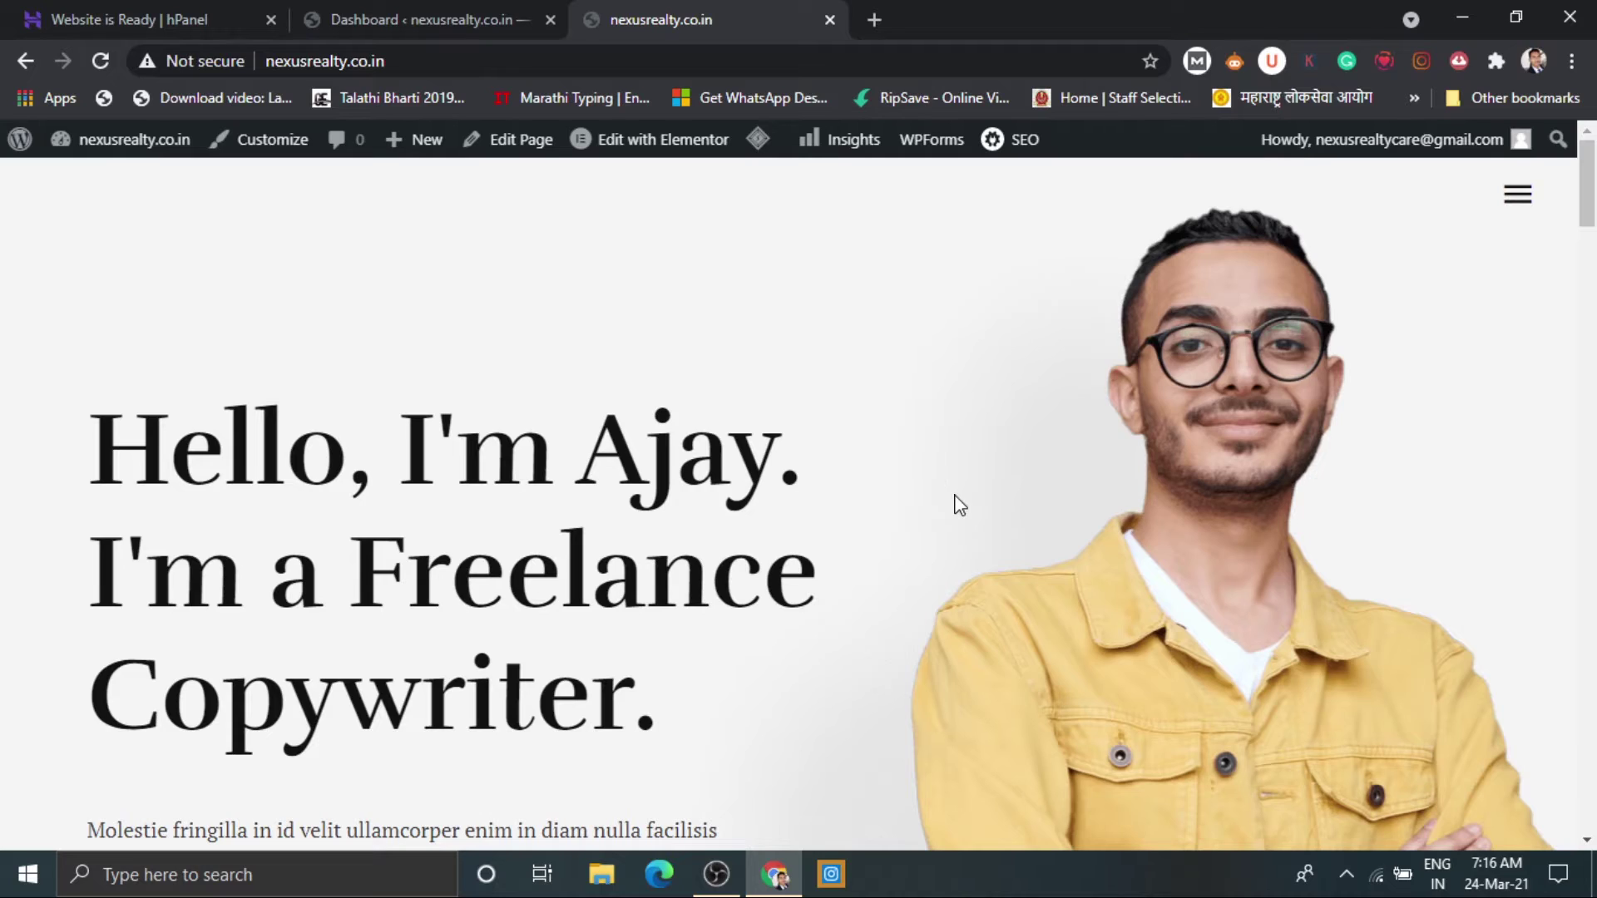
pyautogui.click(1519, 198)
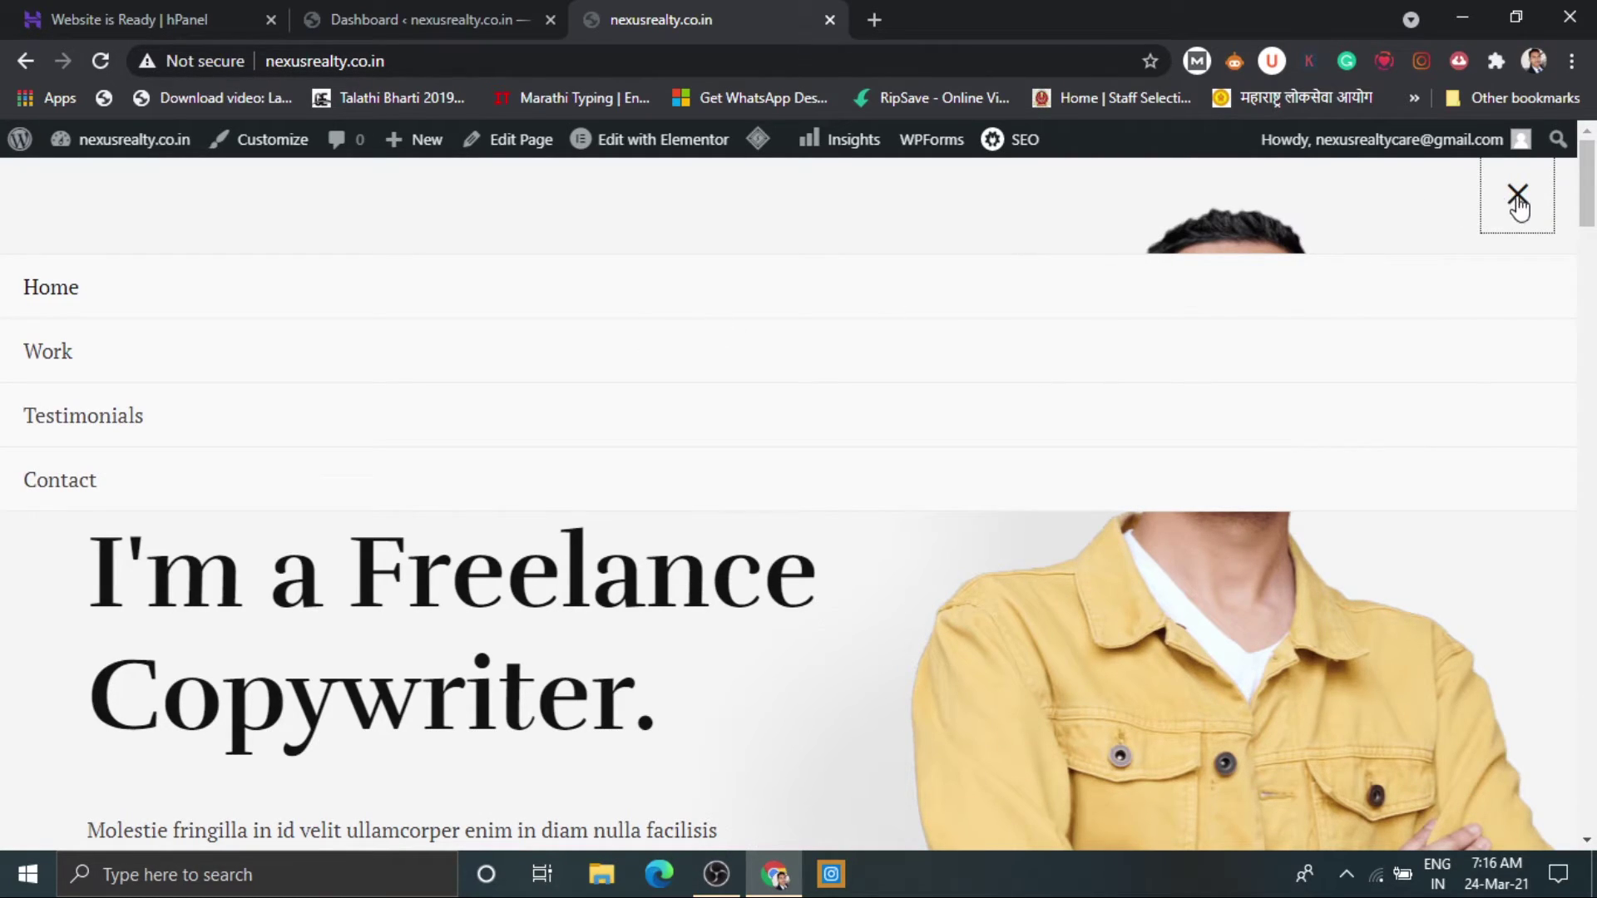
pyautogui.click(1519, 206)
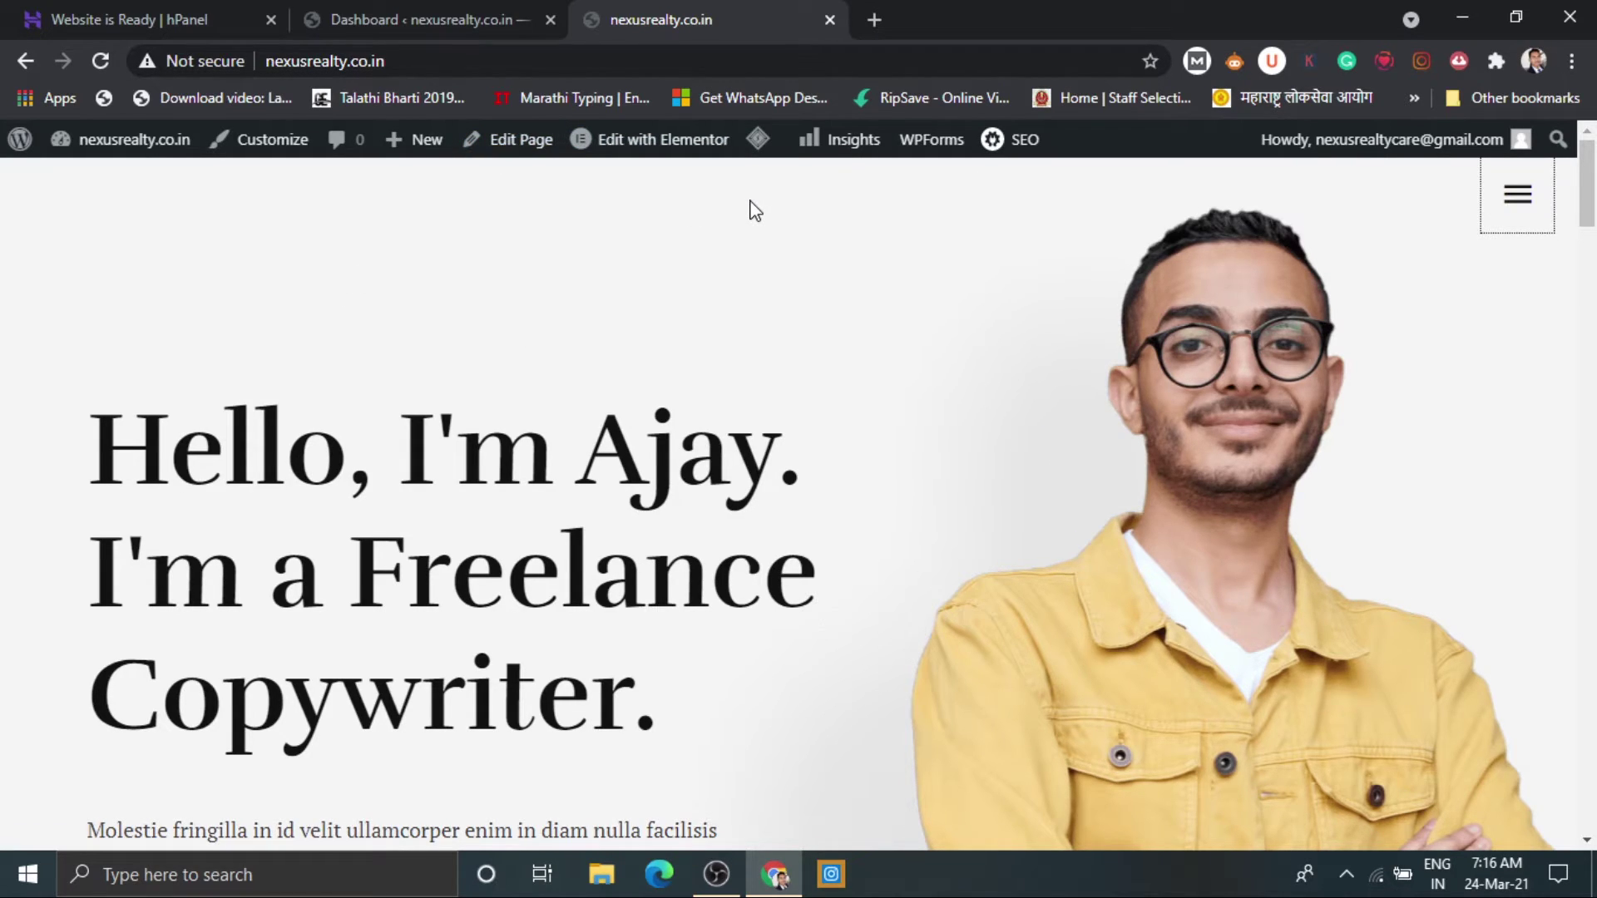
# Open the Testimonials page from the site's navigation menu and look through its client testimonials.
pyautogui.click(1552, 213)
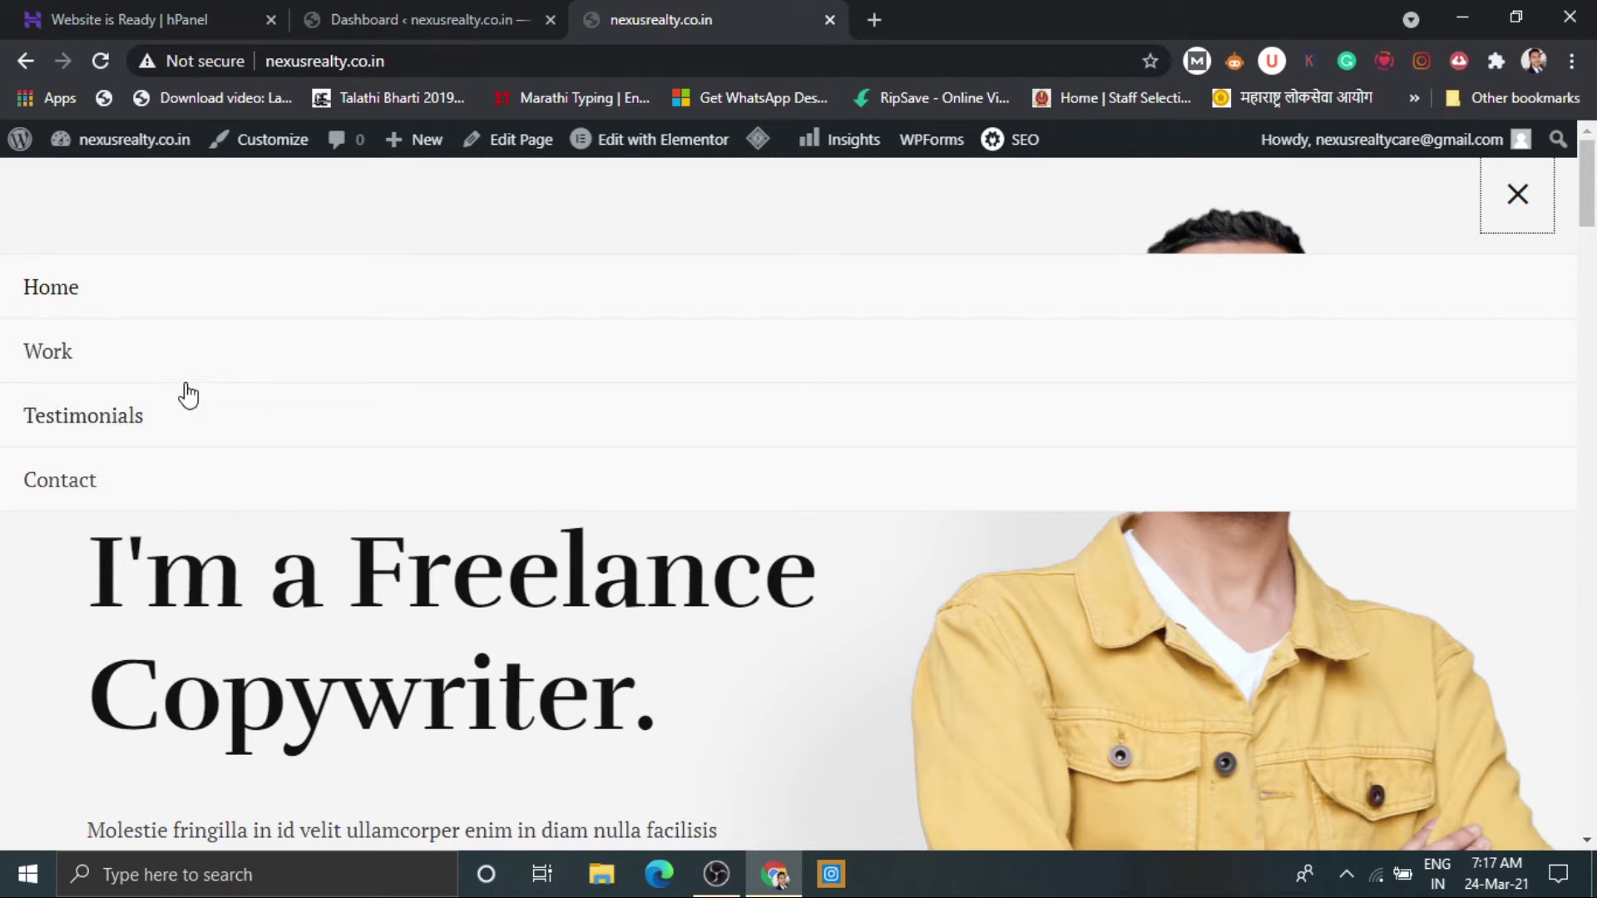
pyautogui.click(68, 431)
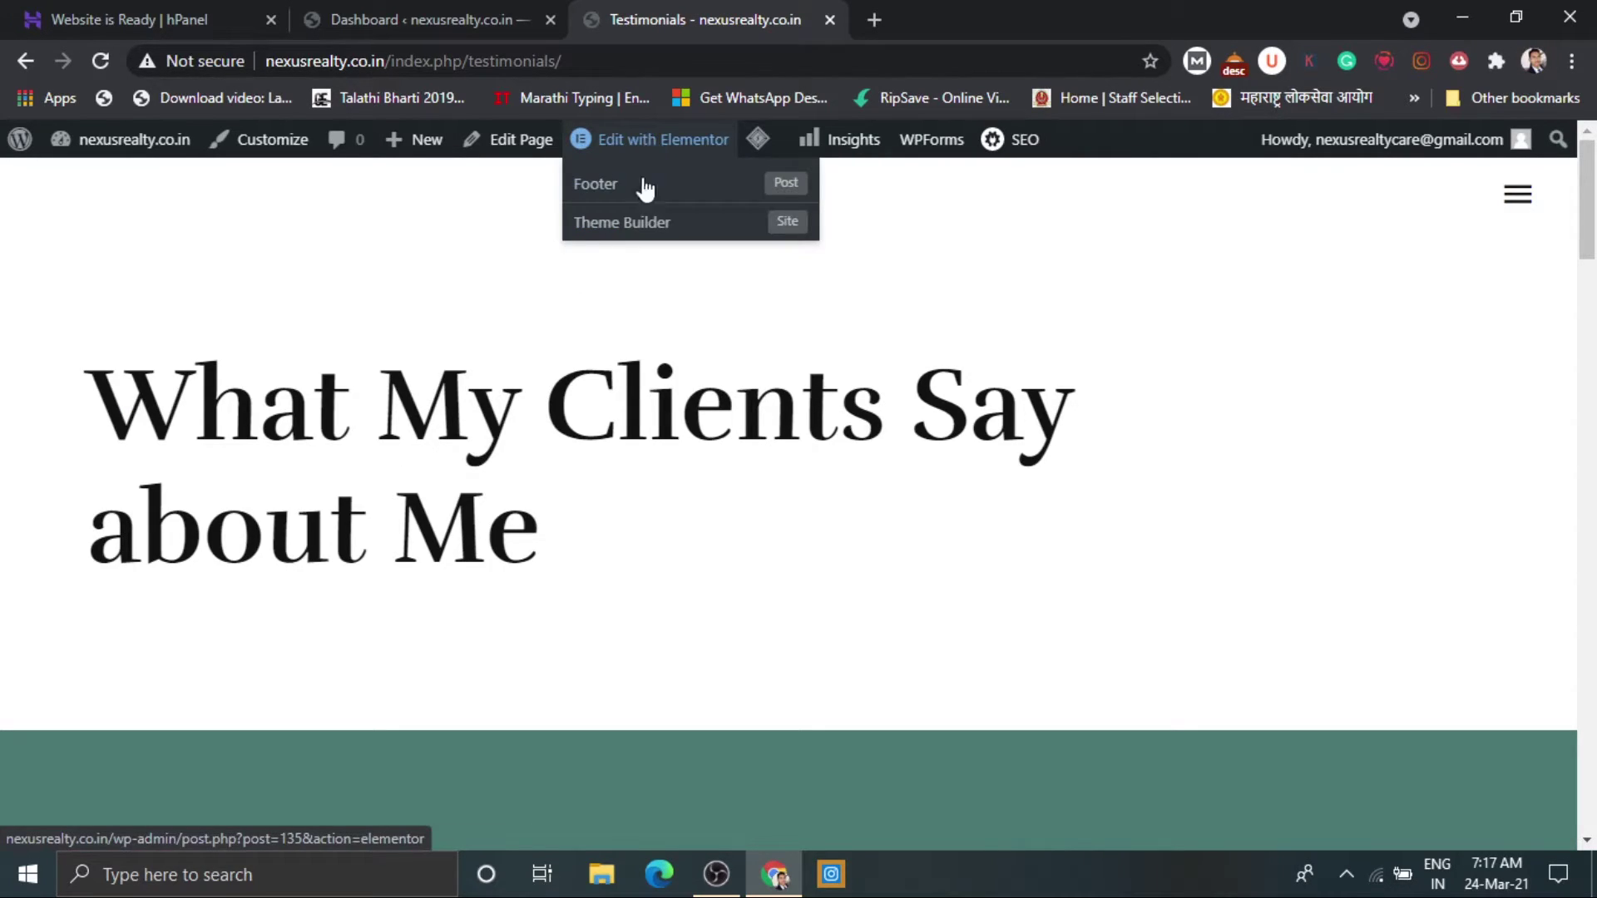
pyautogui.click(650, 141)
pyautogui.scroll(-15, 719, 475)
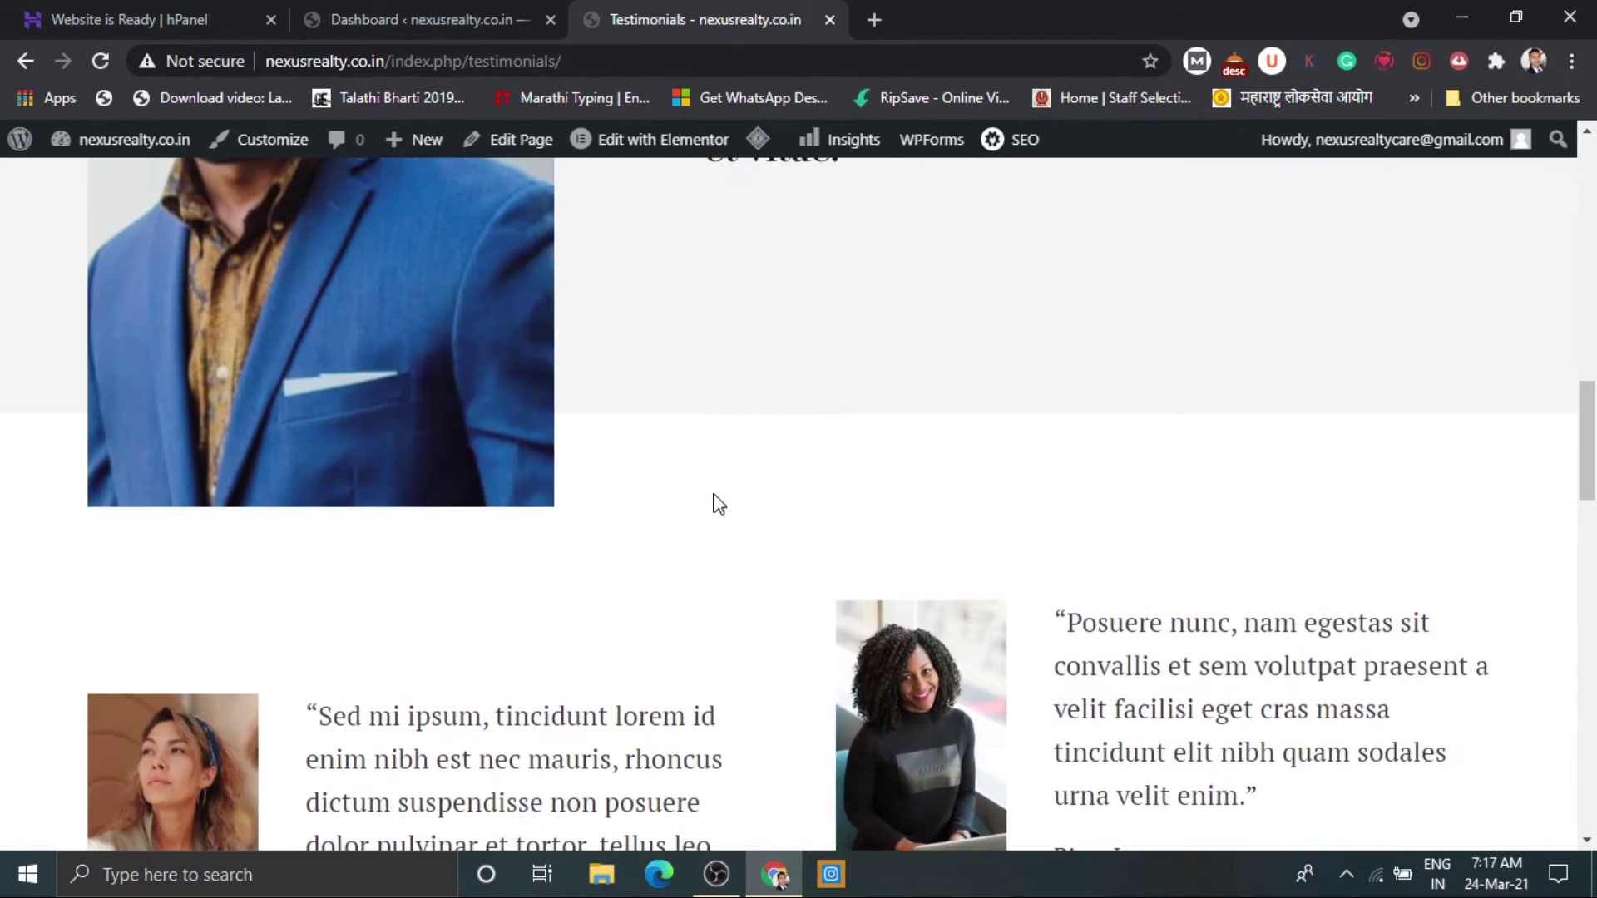
pyautogui.scroll(10, 718, 482)
pyautogui.scroll(6, 715, 496)
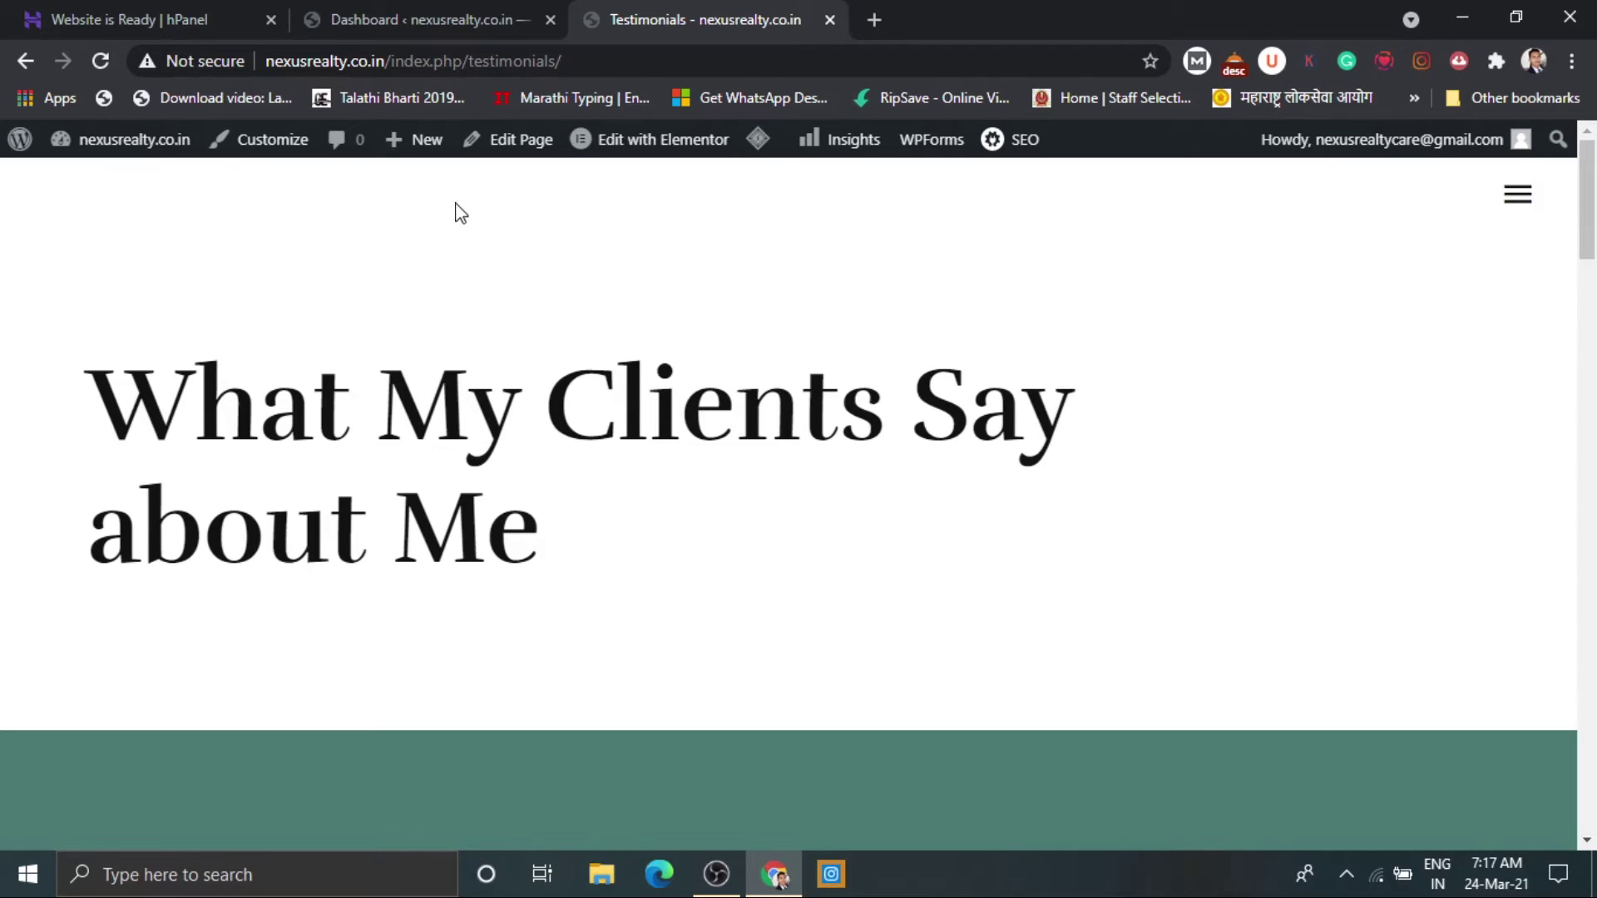
# Create a new WordPress post and dismiss the block editor's welcome guide.
pyautogui.moveTo(425, 153)
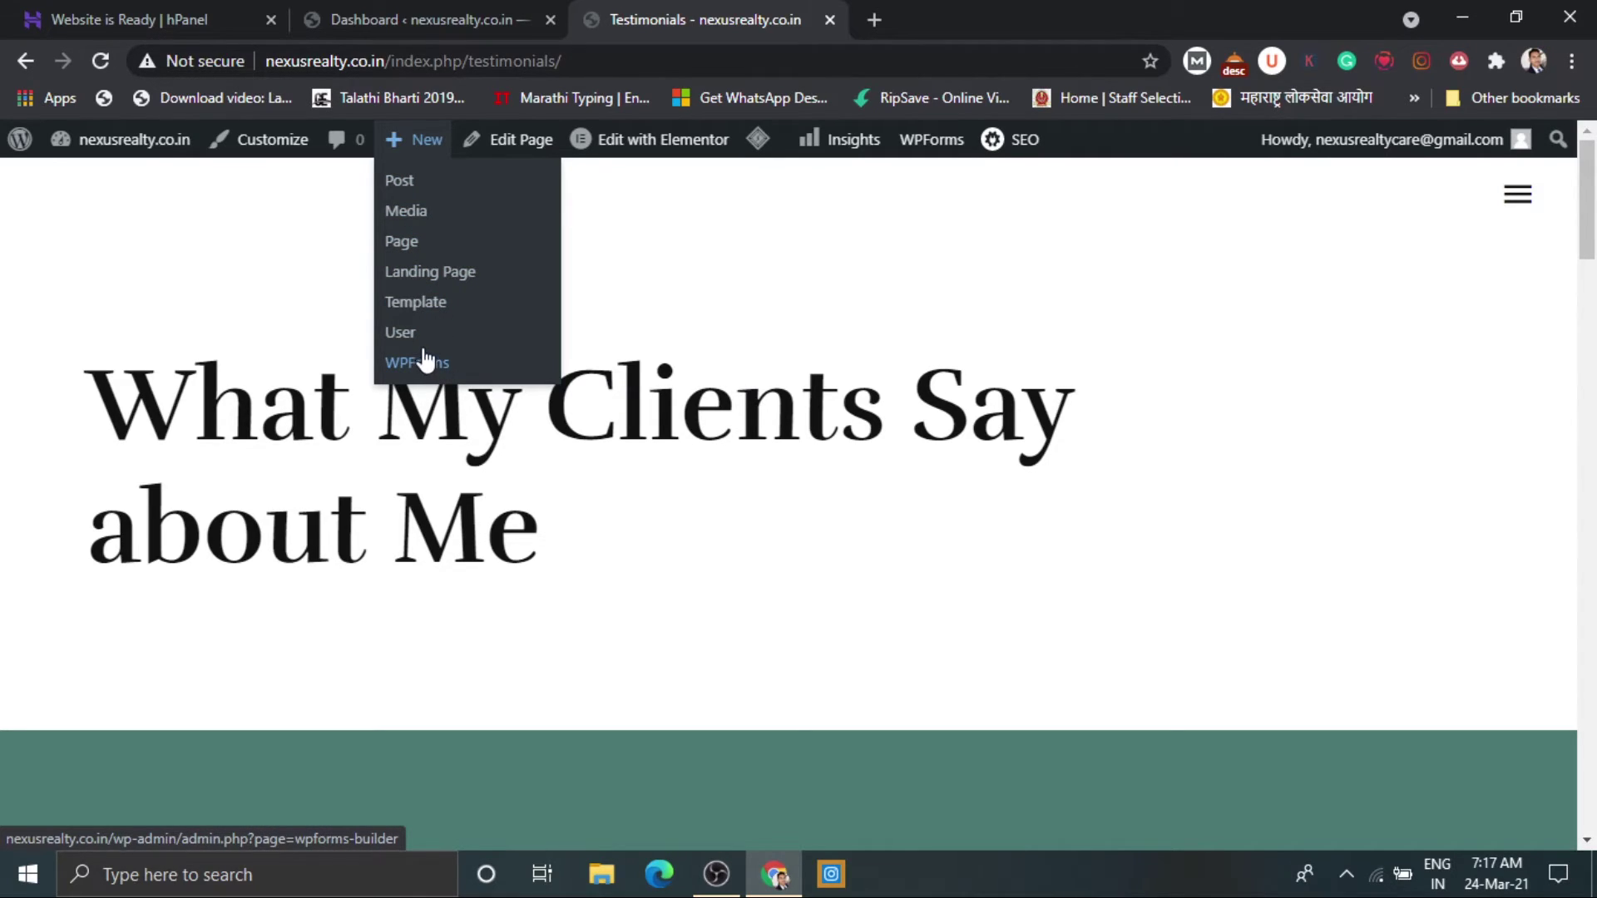
pyautogui.click(410, 193)
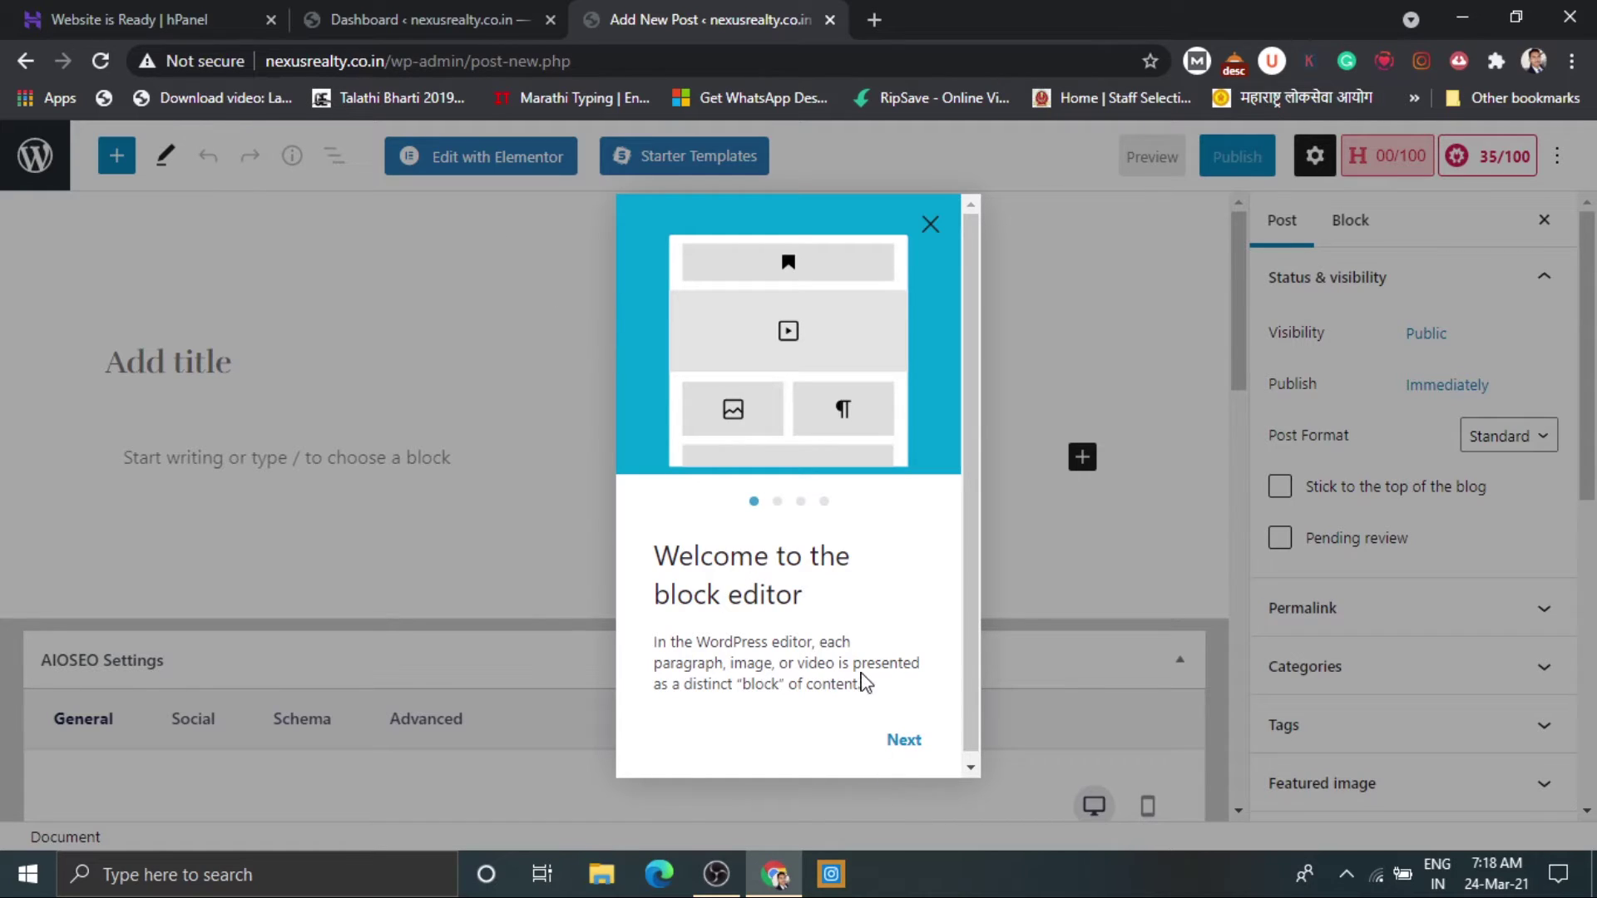
pyautogui.click(905, 742)
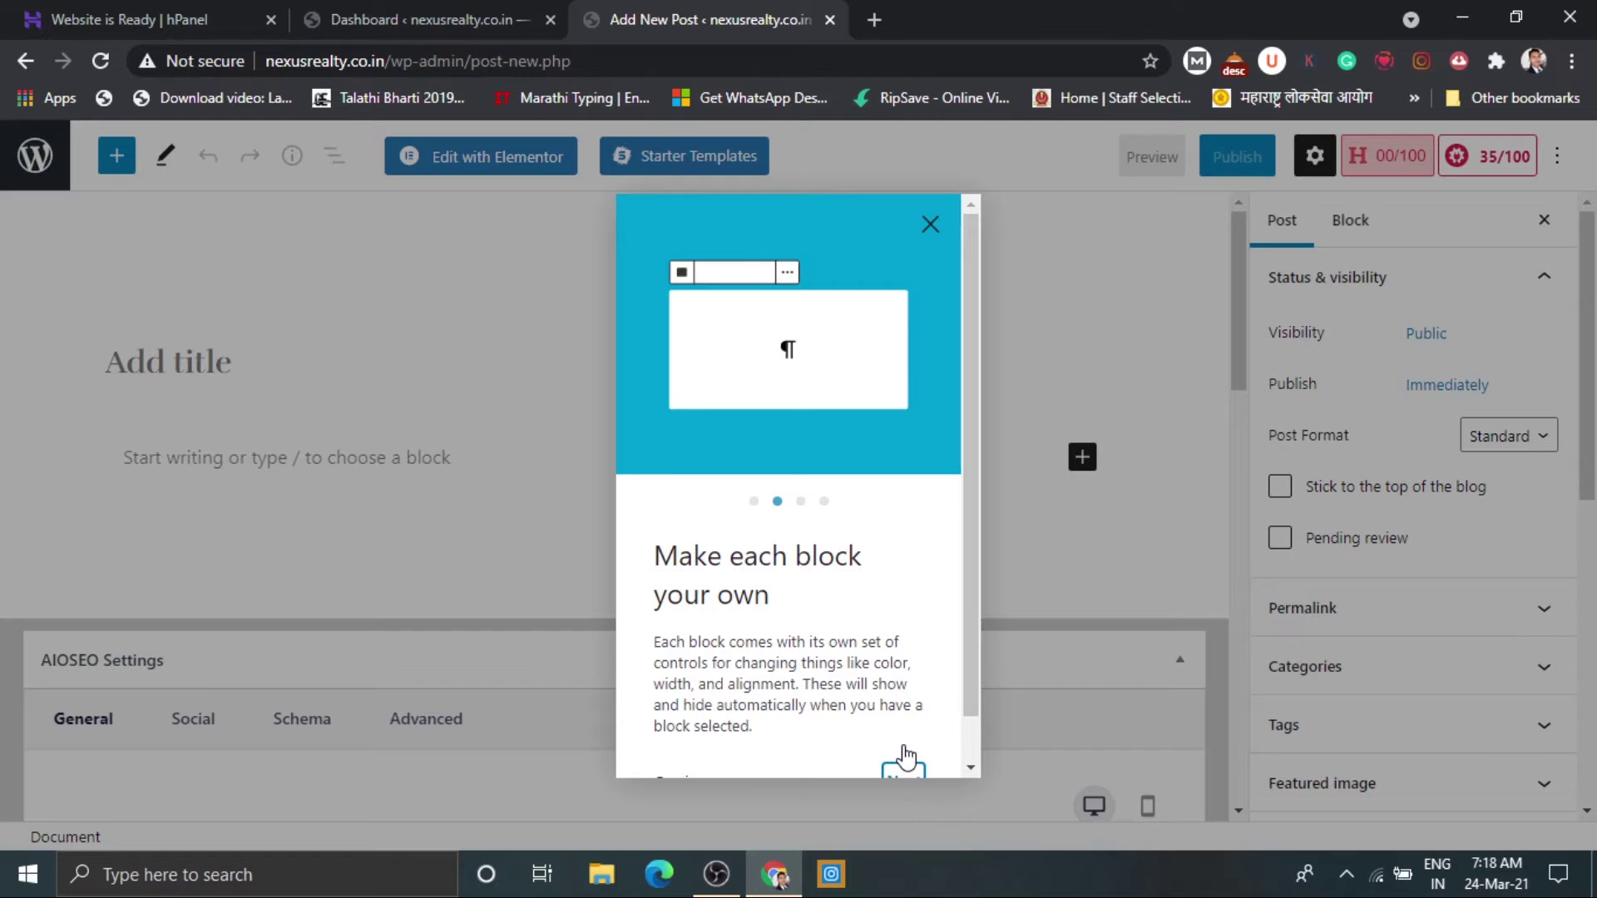
pyautogui.click(930, 226)
pyautogui.scroll(-3, 778, 386)
pyautogui.scroll(3, 778, 386)
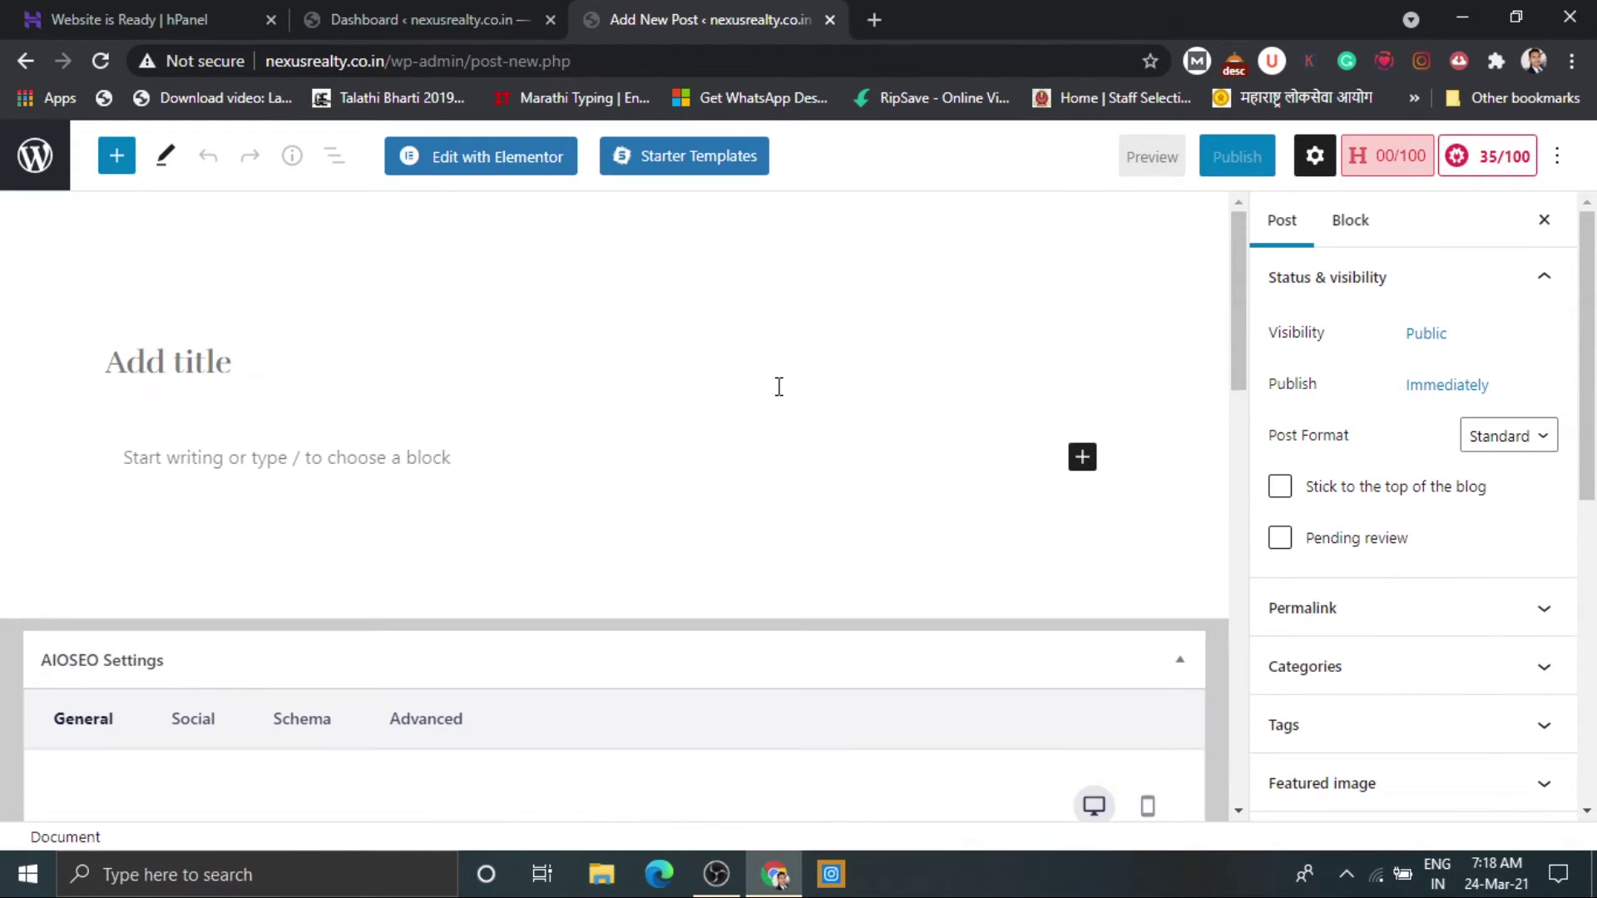
# Title the new post "How to" and place the cursor in its first paragraph block.
pyautogui.click(158, 363)
pyautogui.write('T')
pyautogui.press('BackSpace')
pyautogui.write('Ho')
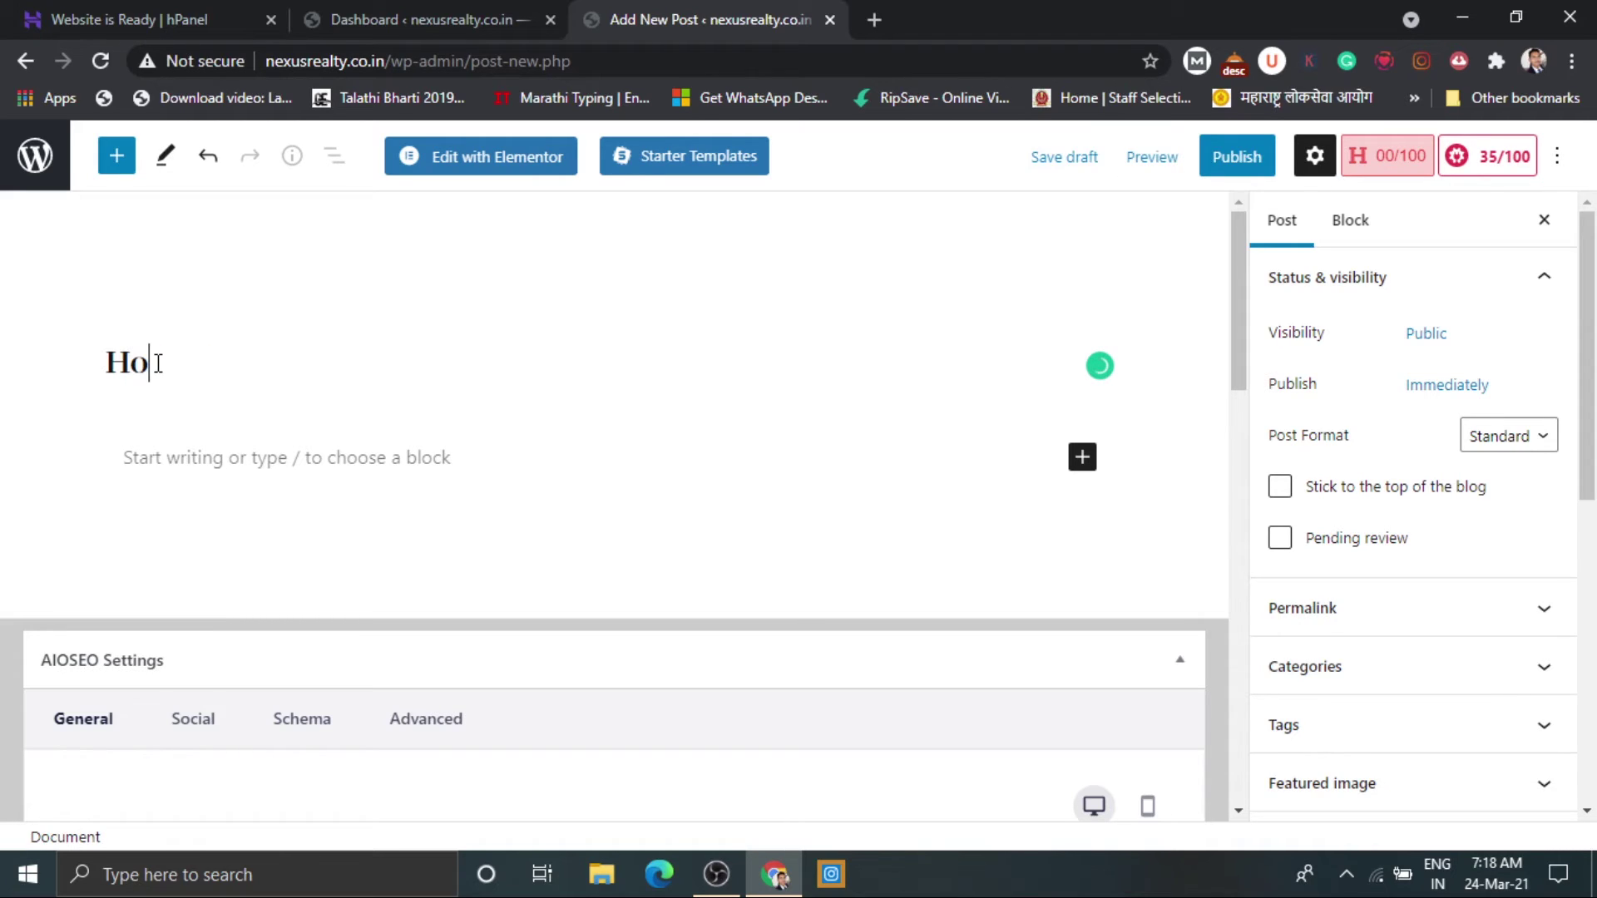
pyautogui.write('w to')
pyautogui.click(193, 459)
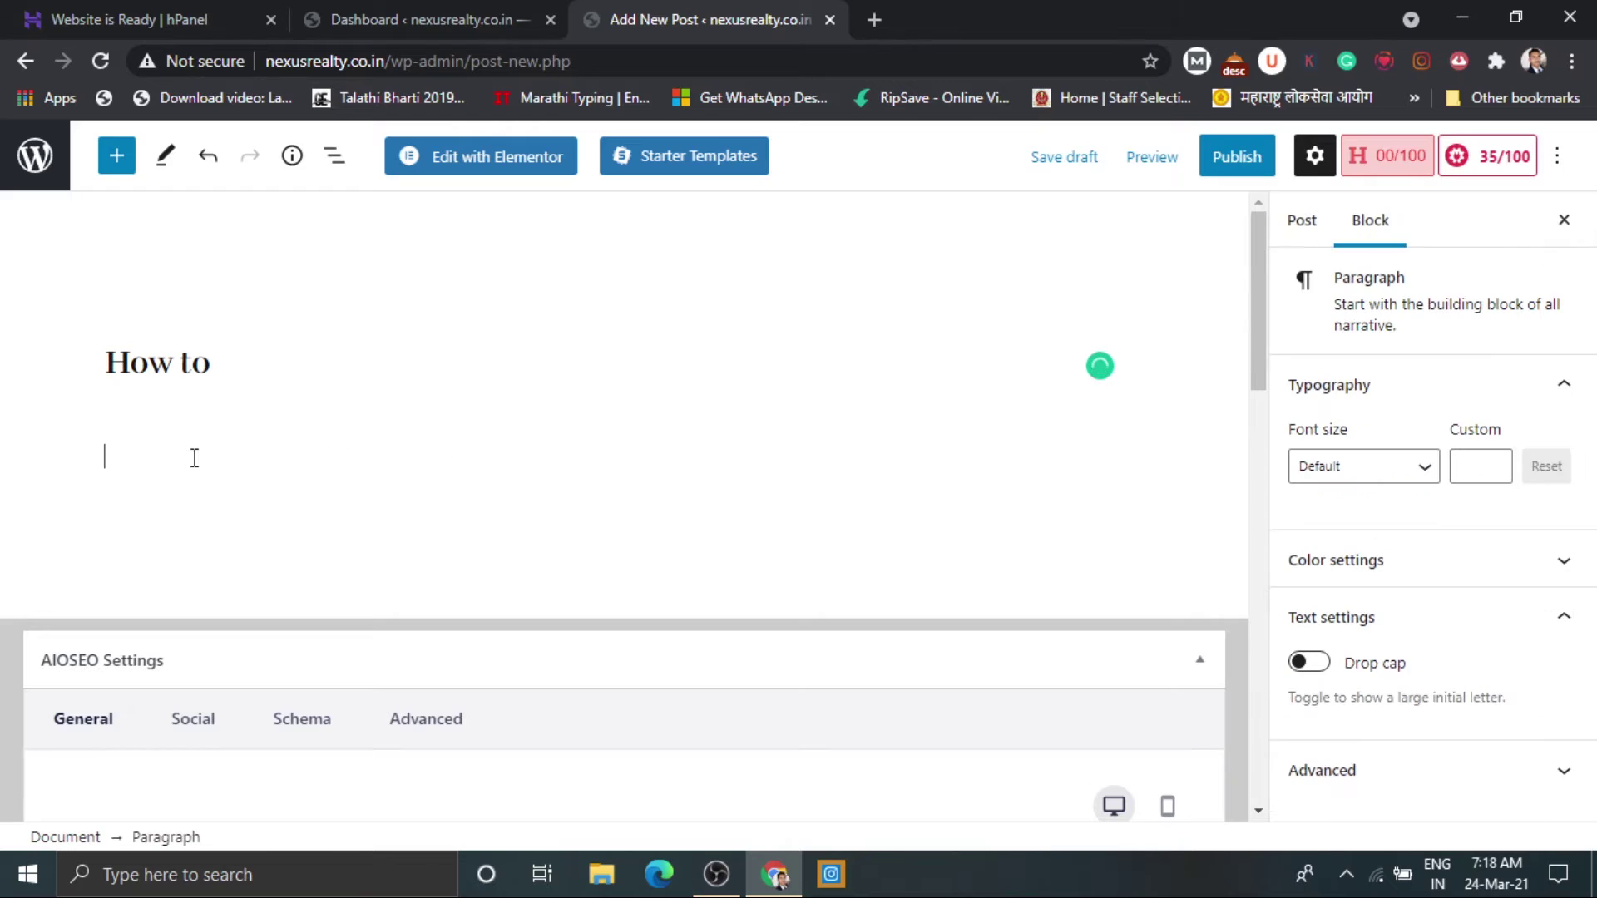
# Examine the post's AIOSEO settings, focusing on the URL ending in the snippet preview.
pyautogui.scroll(-3, 192, 457)
pyautogui.scroll(-1, 192, 457)
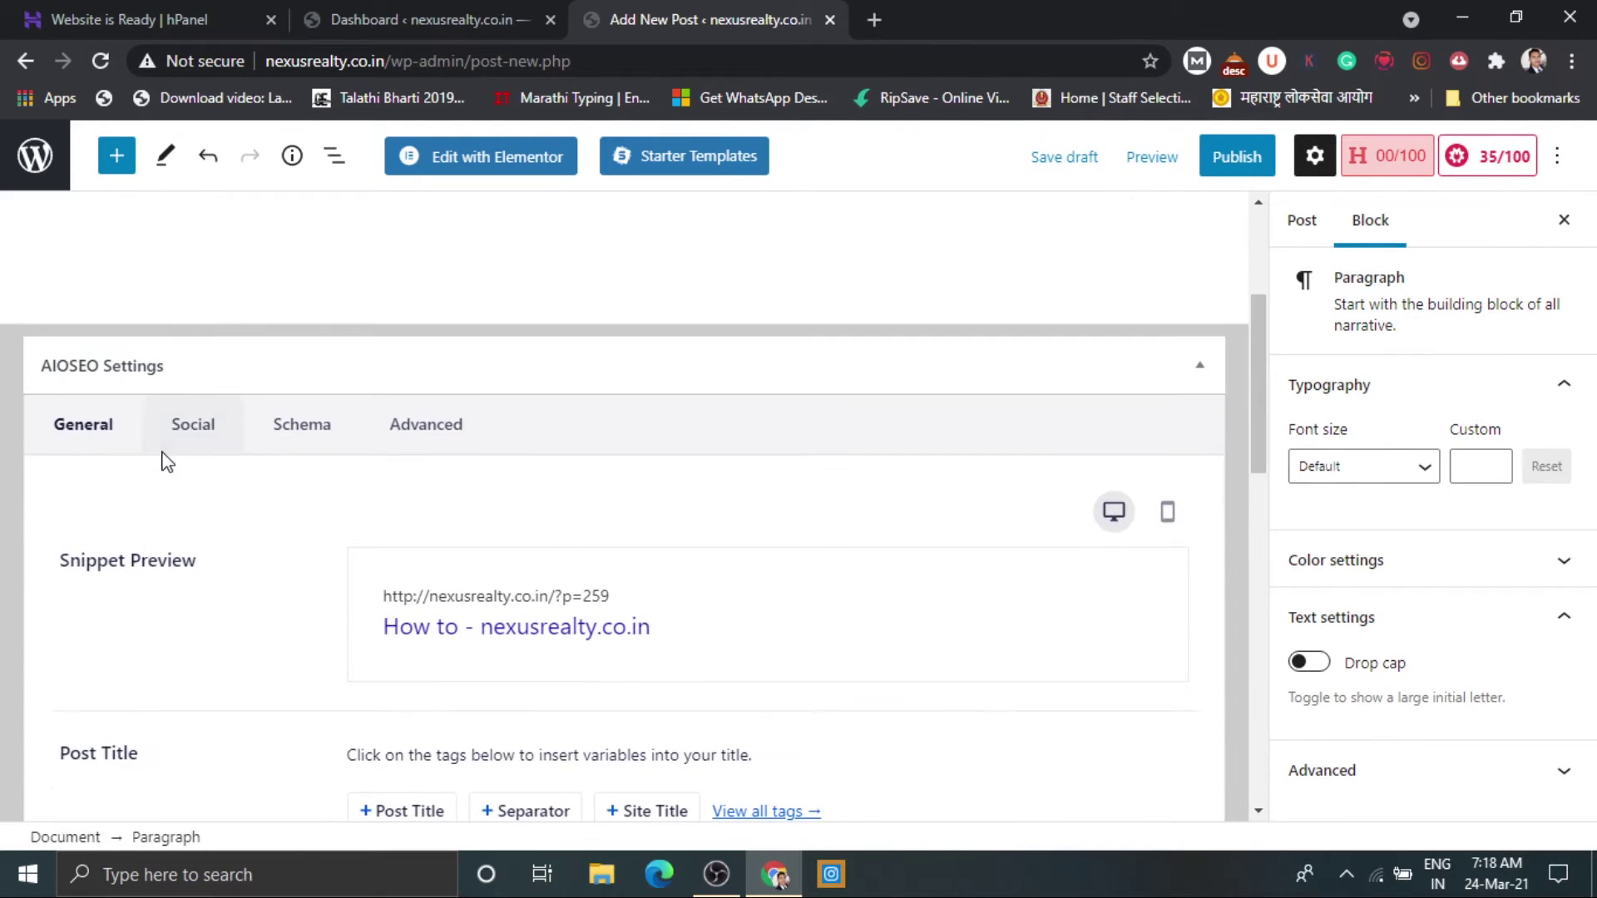
pyautogui.scroll(-2, 286, 556)
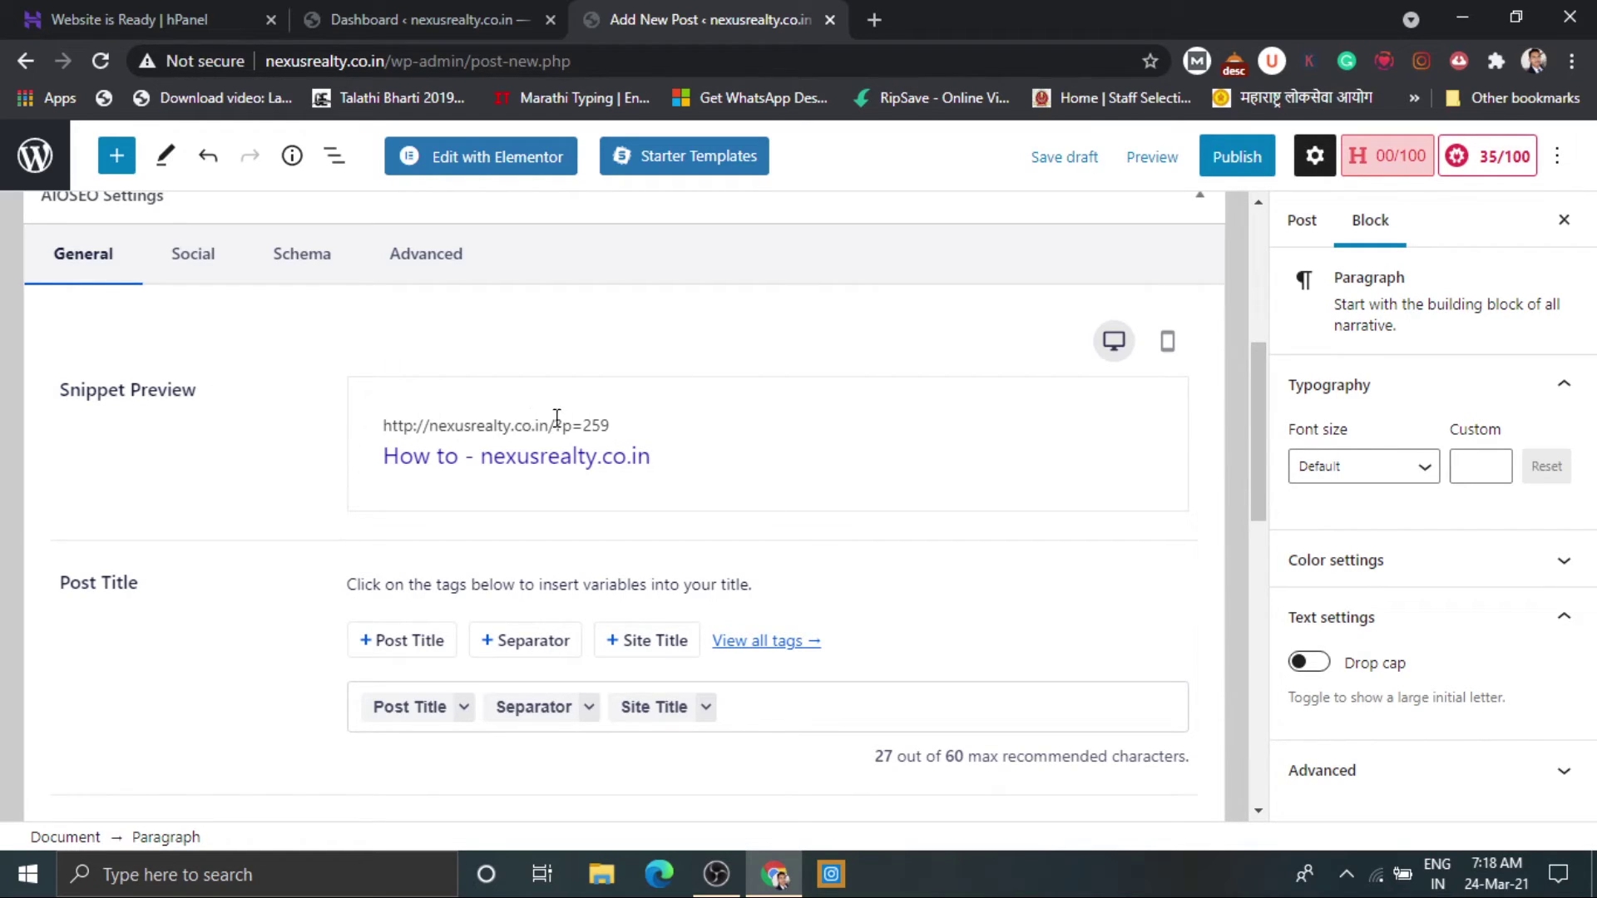
pyautogui.scroll(-3, 657, 553)
pyautogui.scroll(-4, 657, 553)
pyautogui.scroll(10, 657, 549)
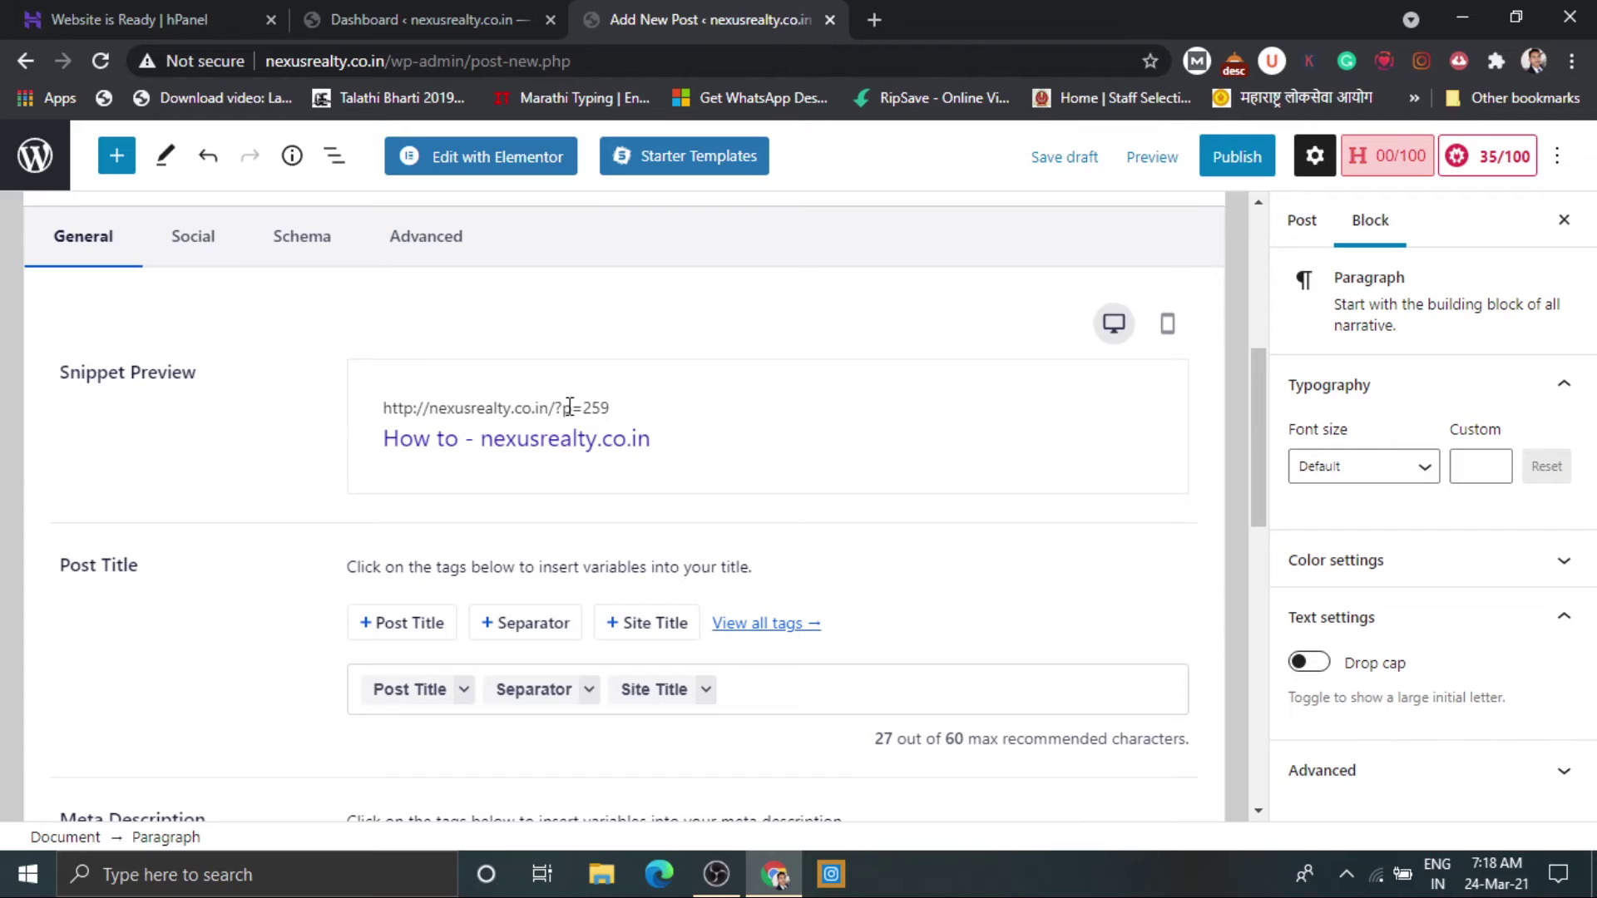
pyautogui.moveTo(554, 409); pyautogui.dragTo(627, 417)
pyautogui.scroll(2, 632, 418)
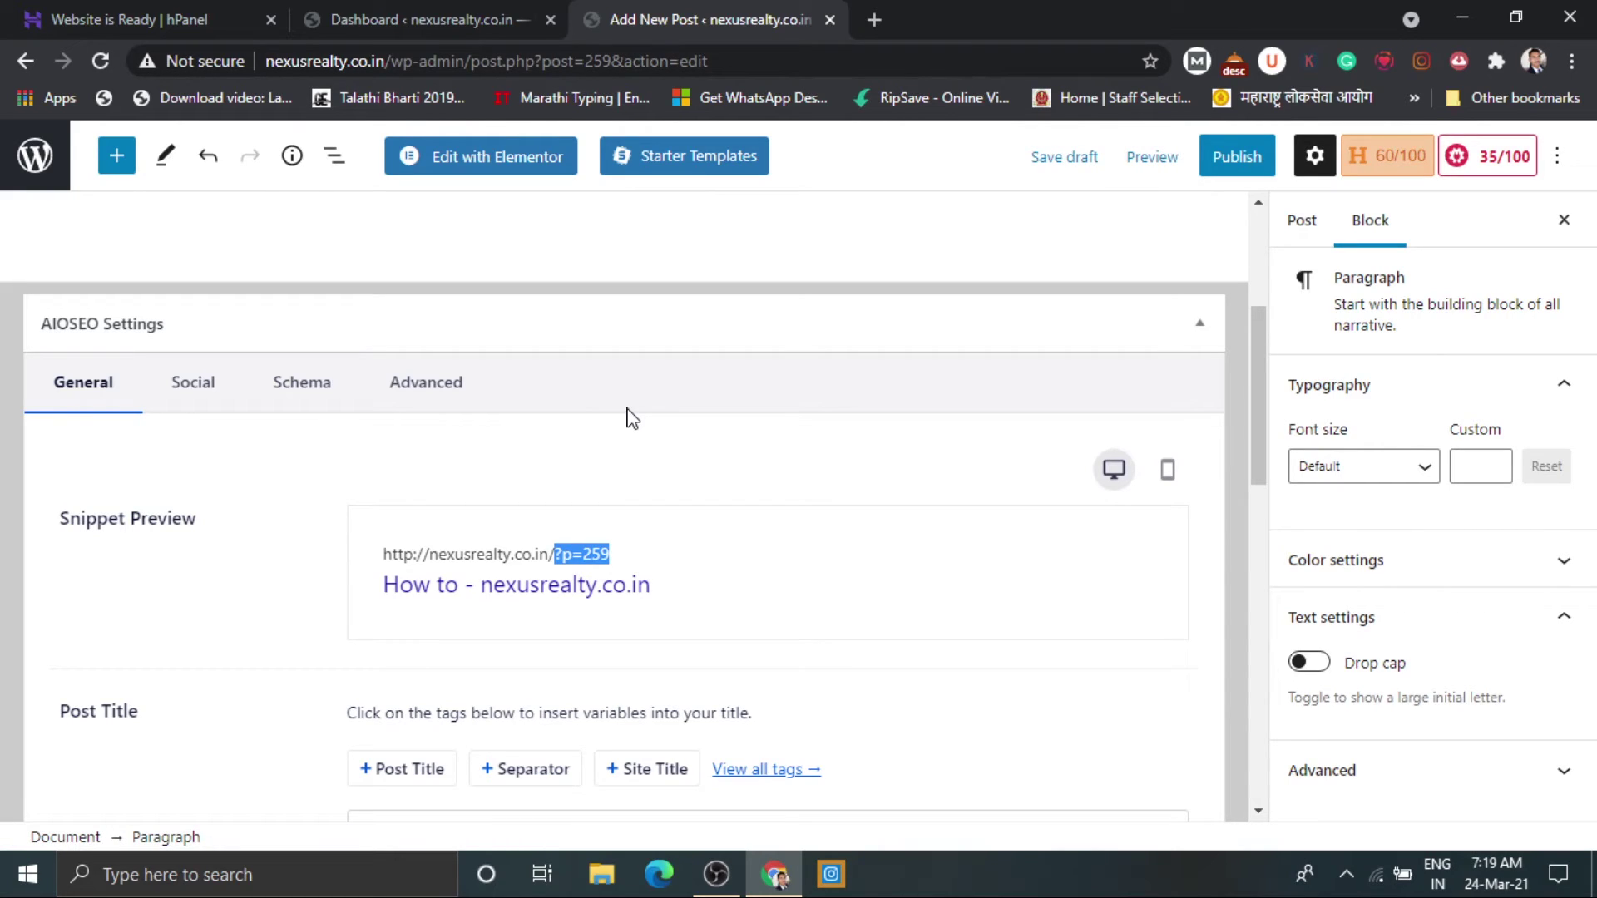
pyautogui.scroll(4, 632, 416)
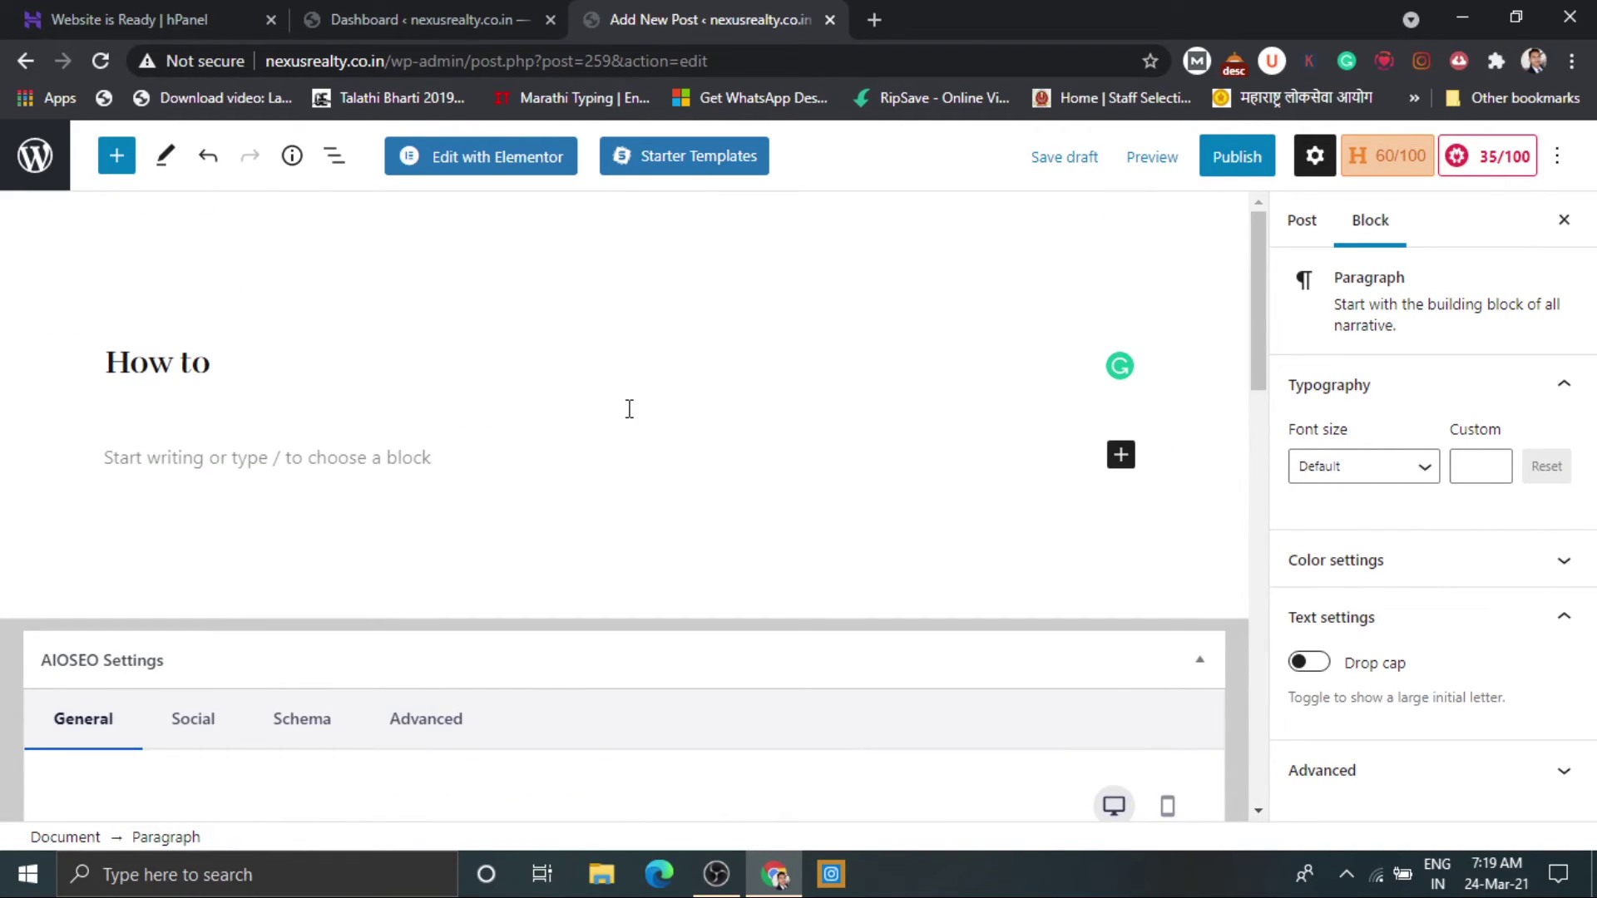
# In the WordPress dashboard, set the site's permalink structure to Post name, save it, and return to the post draft.
pyautogui.click(441, 12)
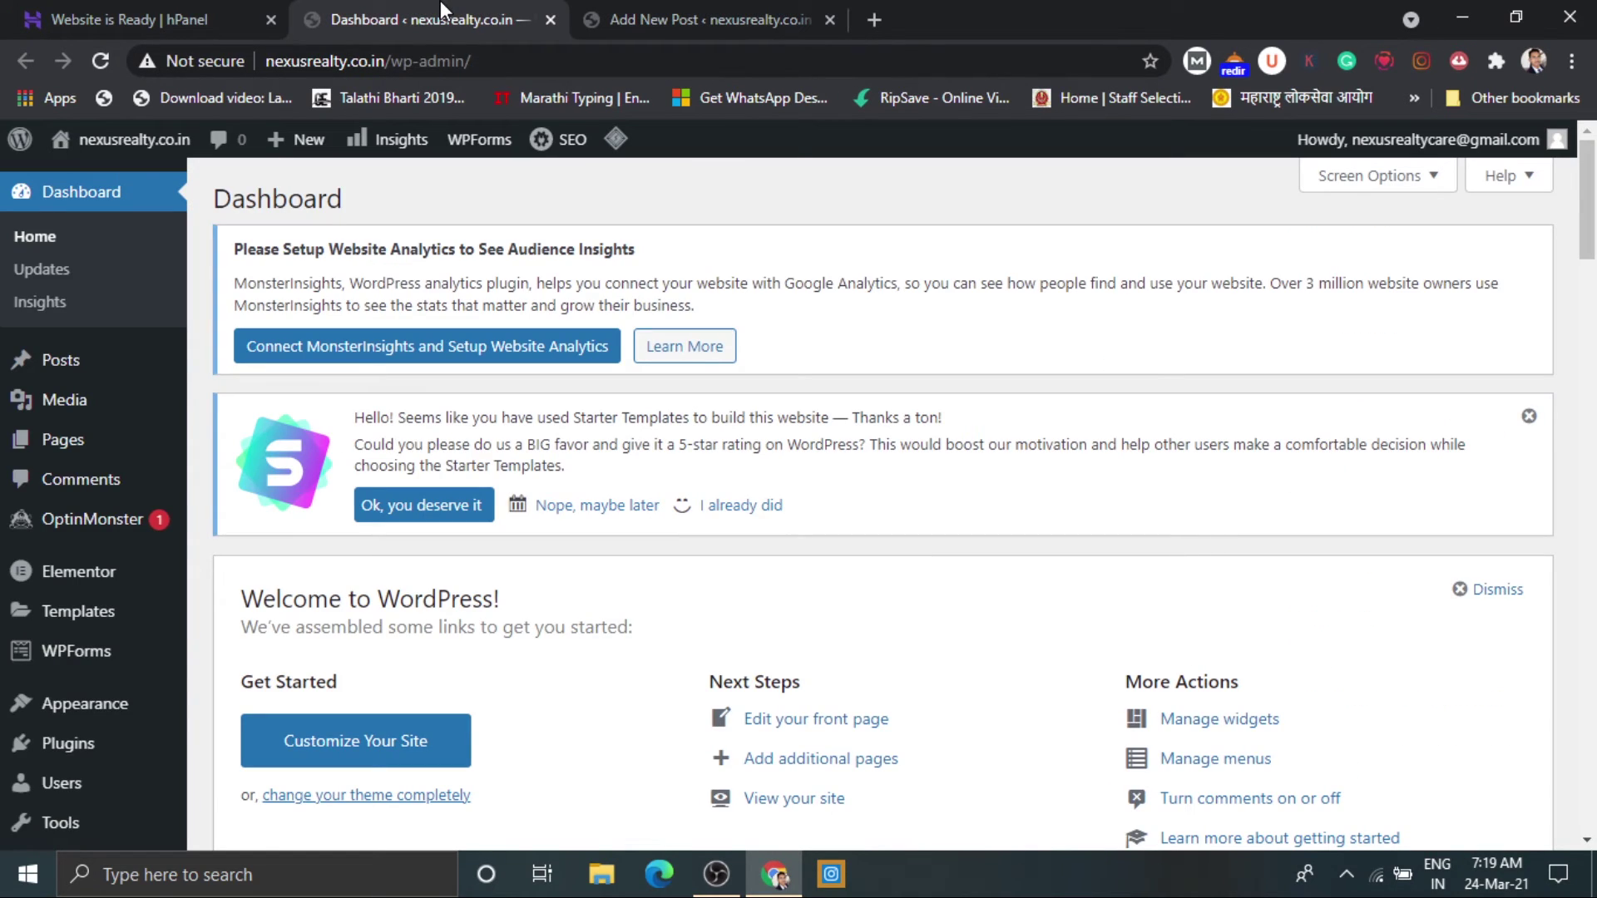
pyautogui.scroll(-5, 300, 425)
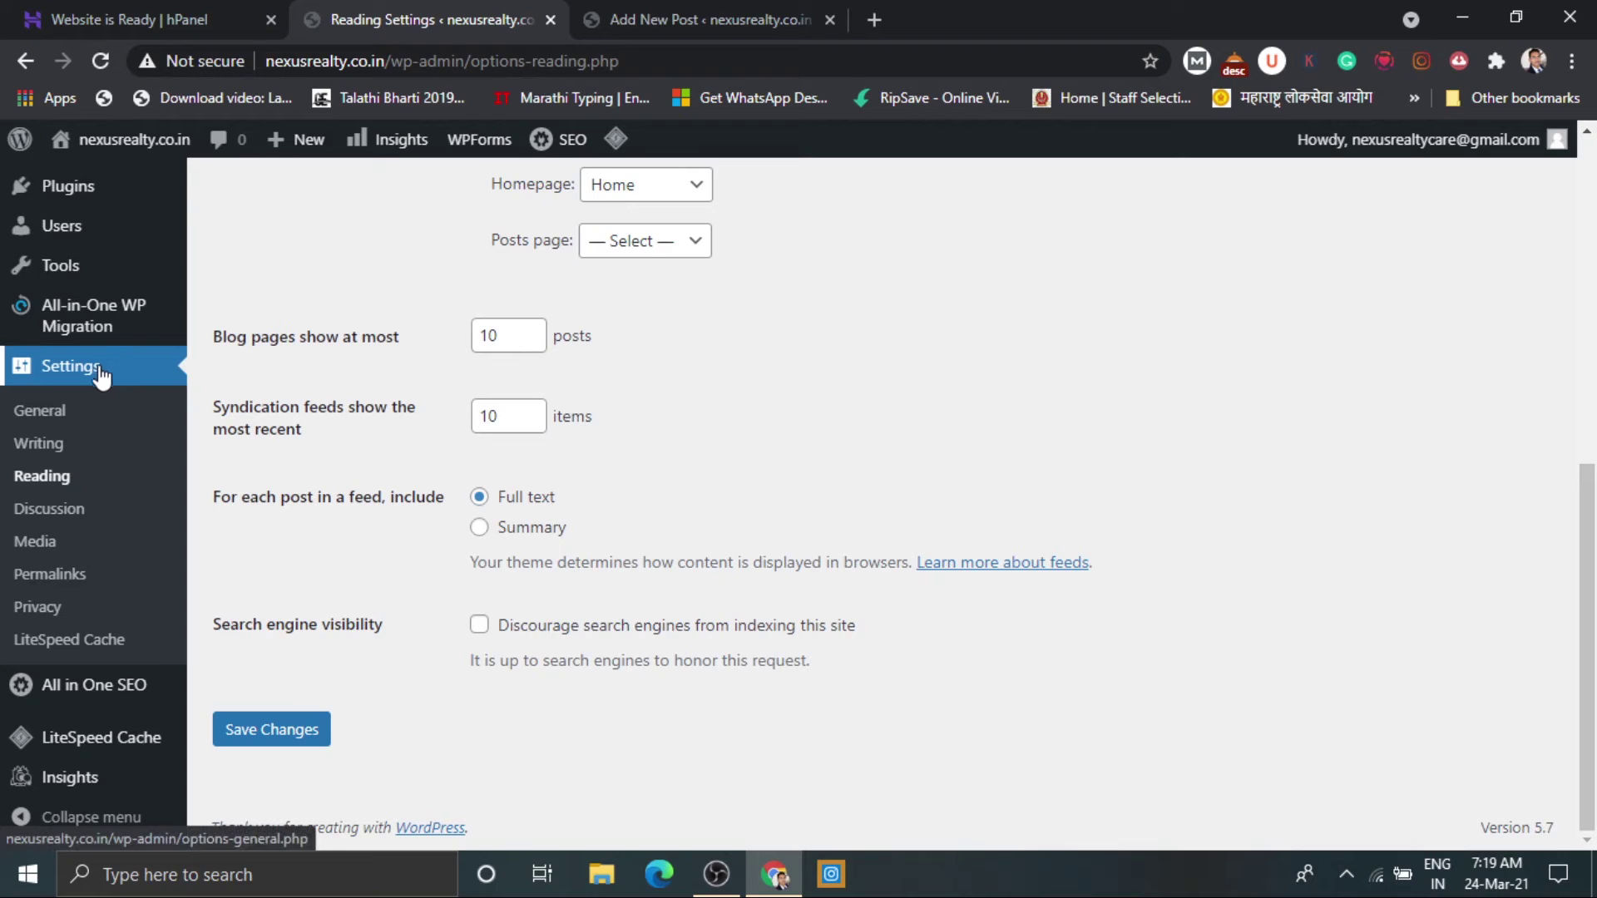
pyautogui.click(51, 585)
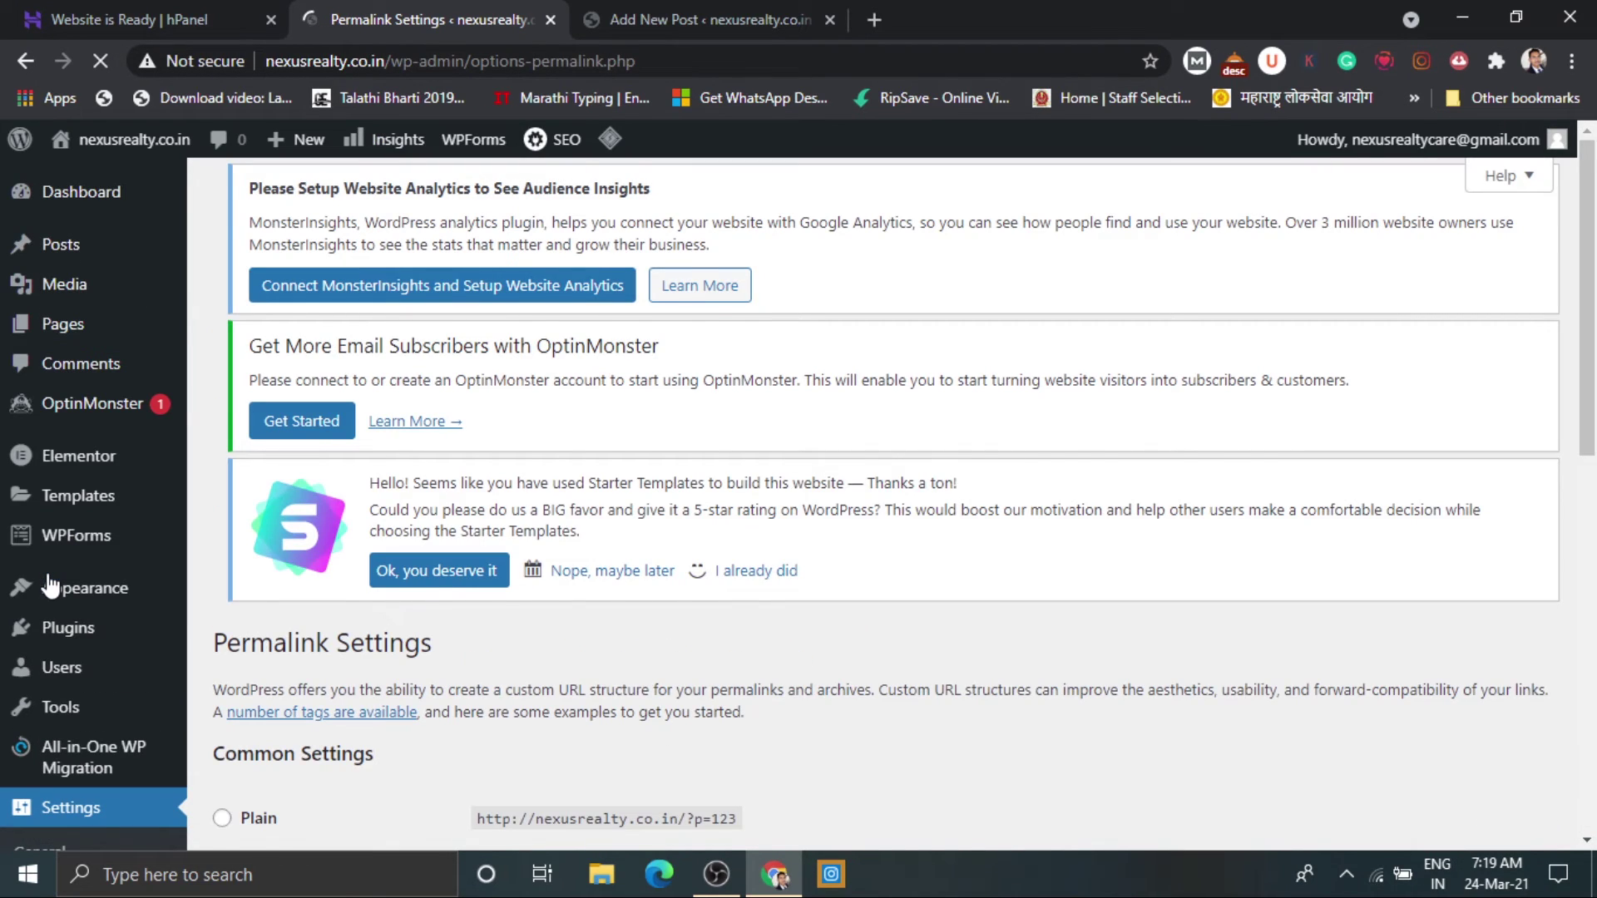
pyautogui.scroll(-7, 723, 433)
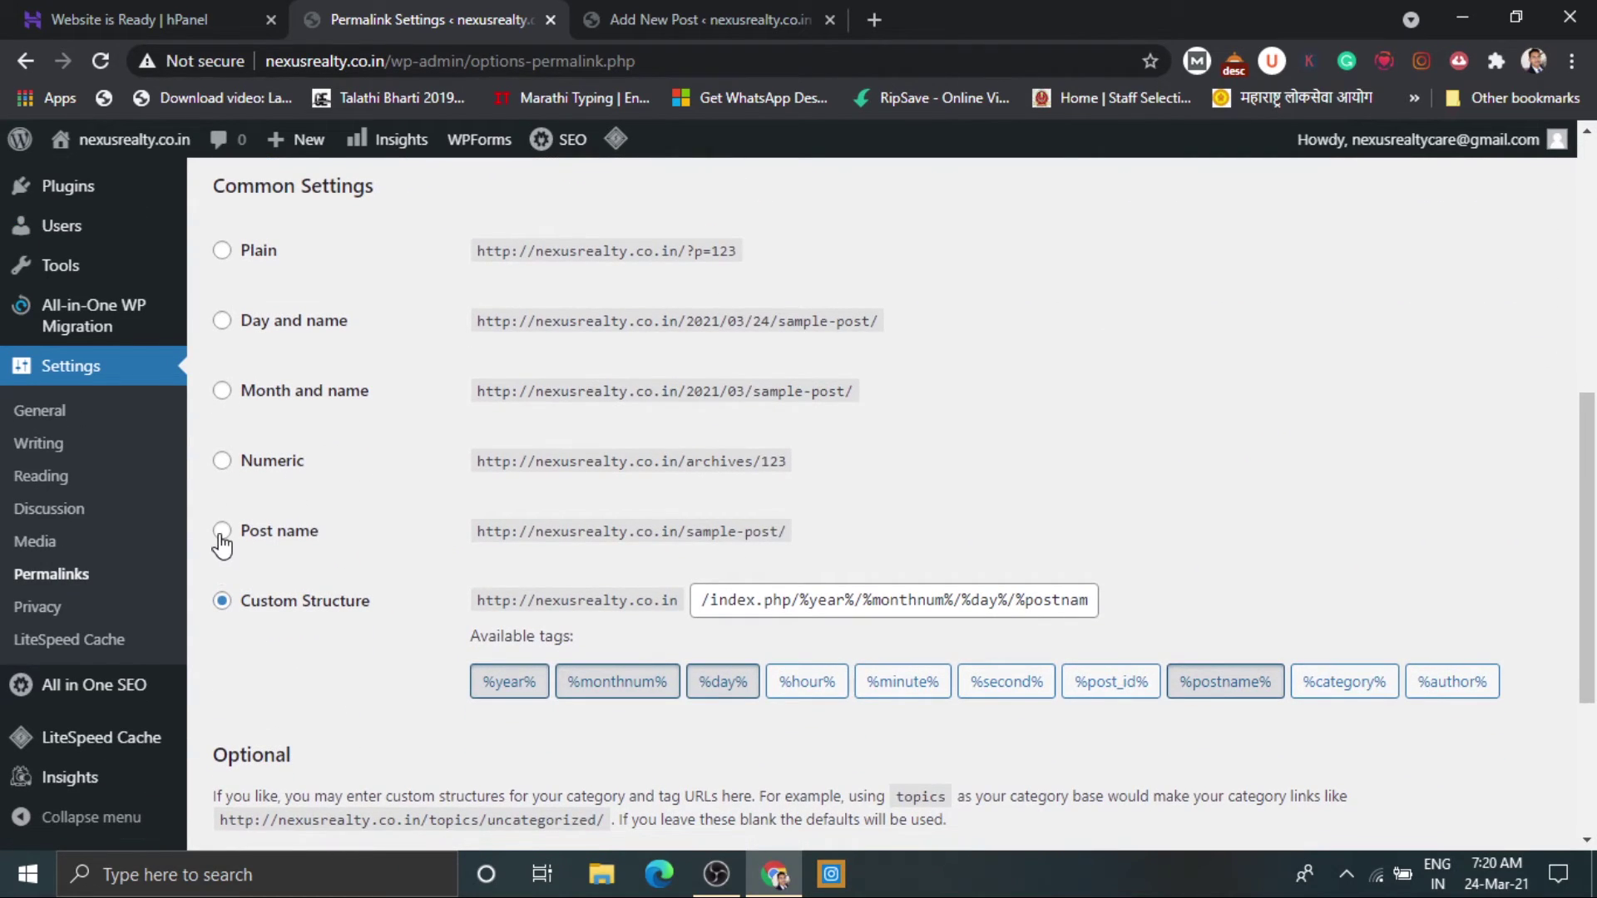
pyautogui.click(222, 532)
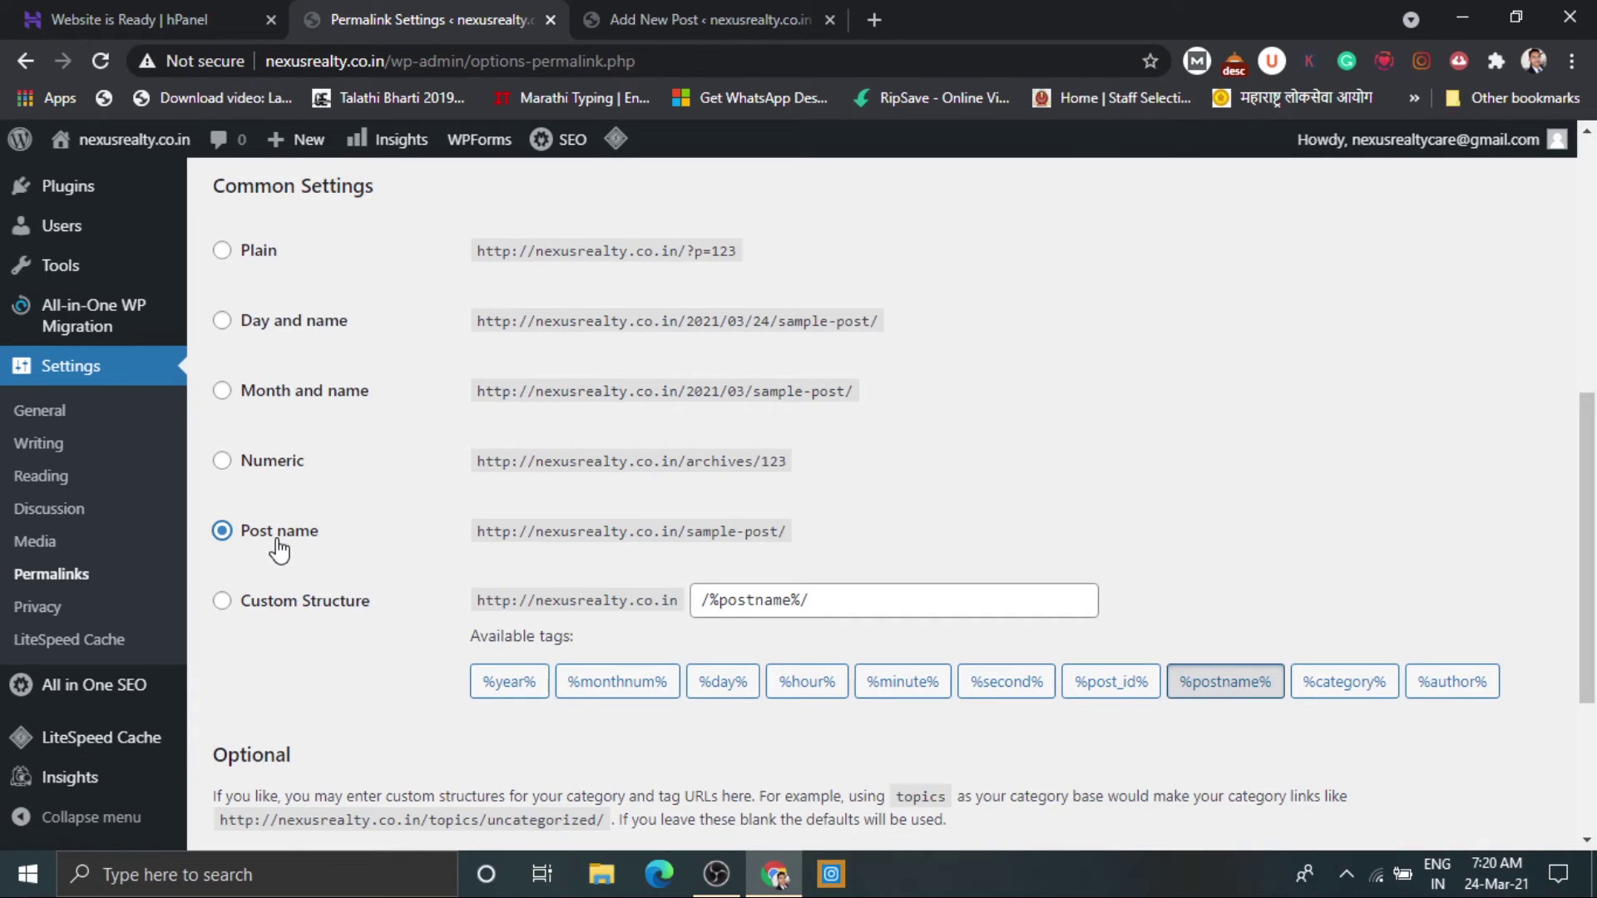
pyautogui.scroll(-4, 278, 548)
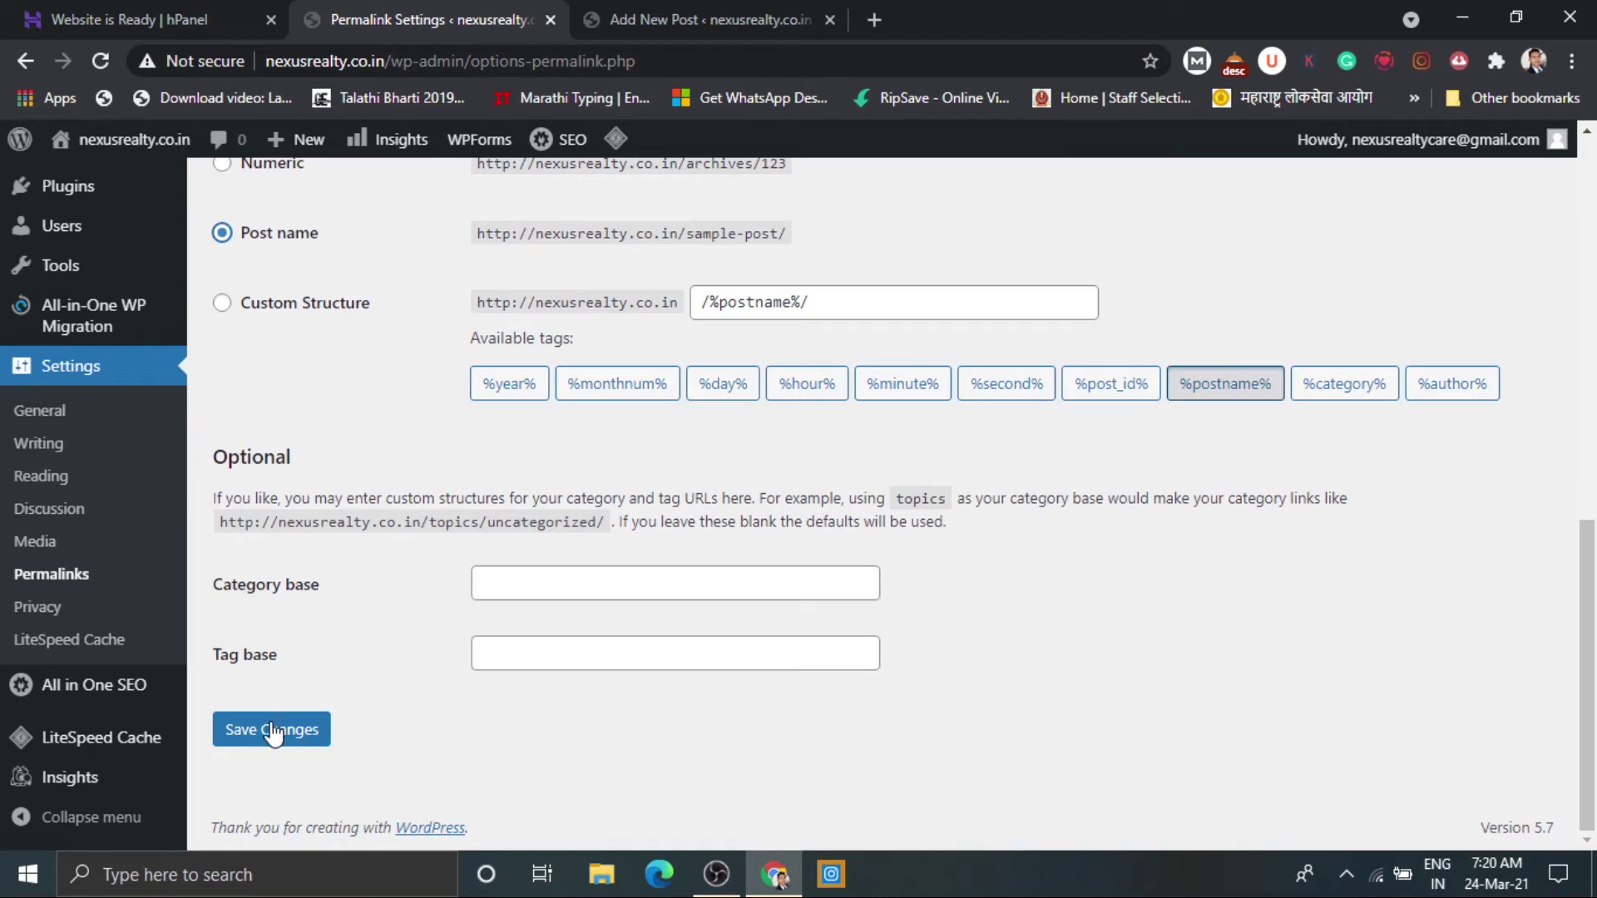
pyautogui.click(272, 731)
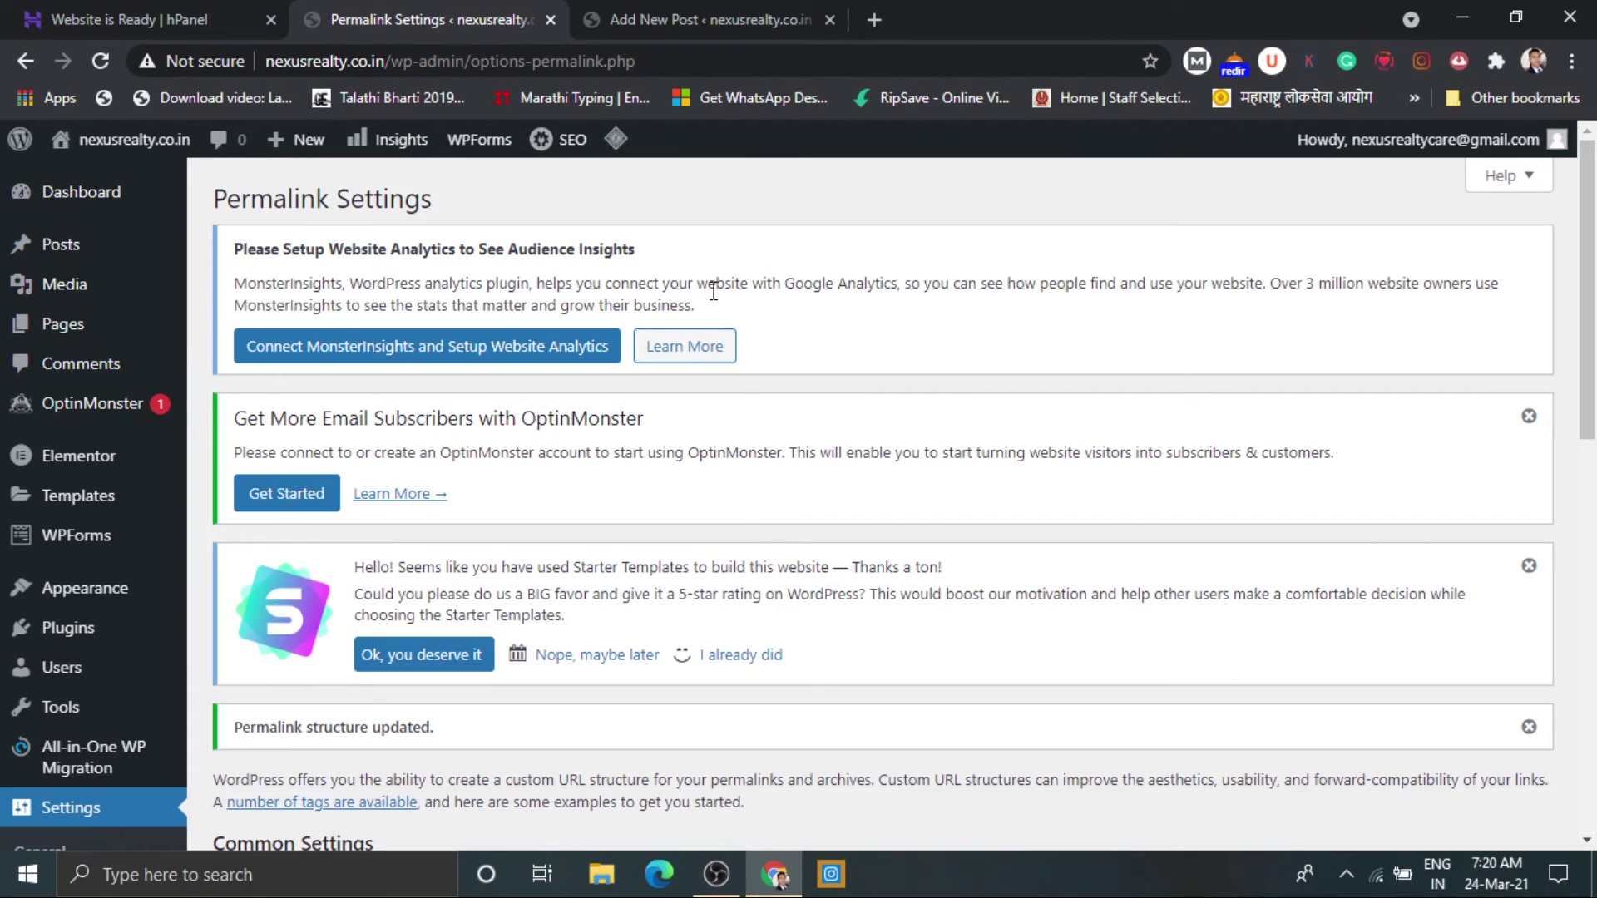
pyautogui.click(687, 9)
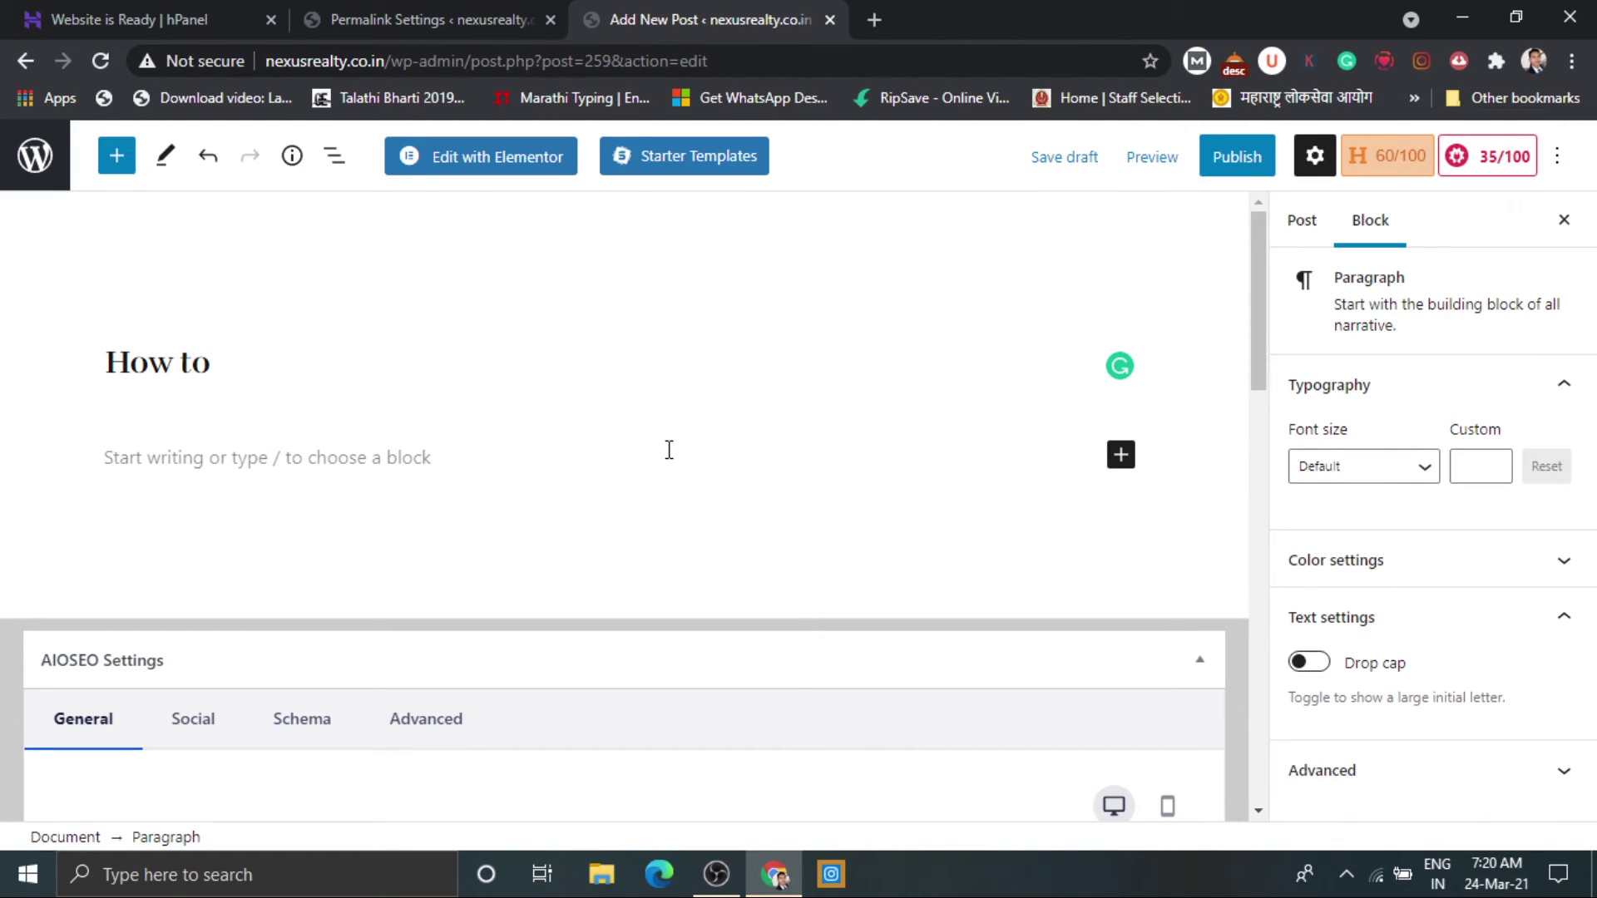
# Switch to the Hostinger control panel and install the pending SSL certificate on nexusrealty.co.in.
pyautogui.click(407, 12)
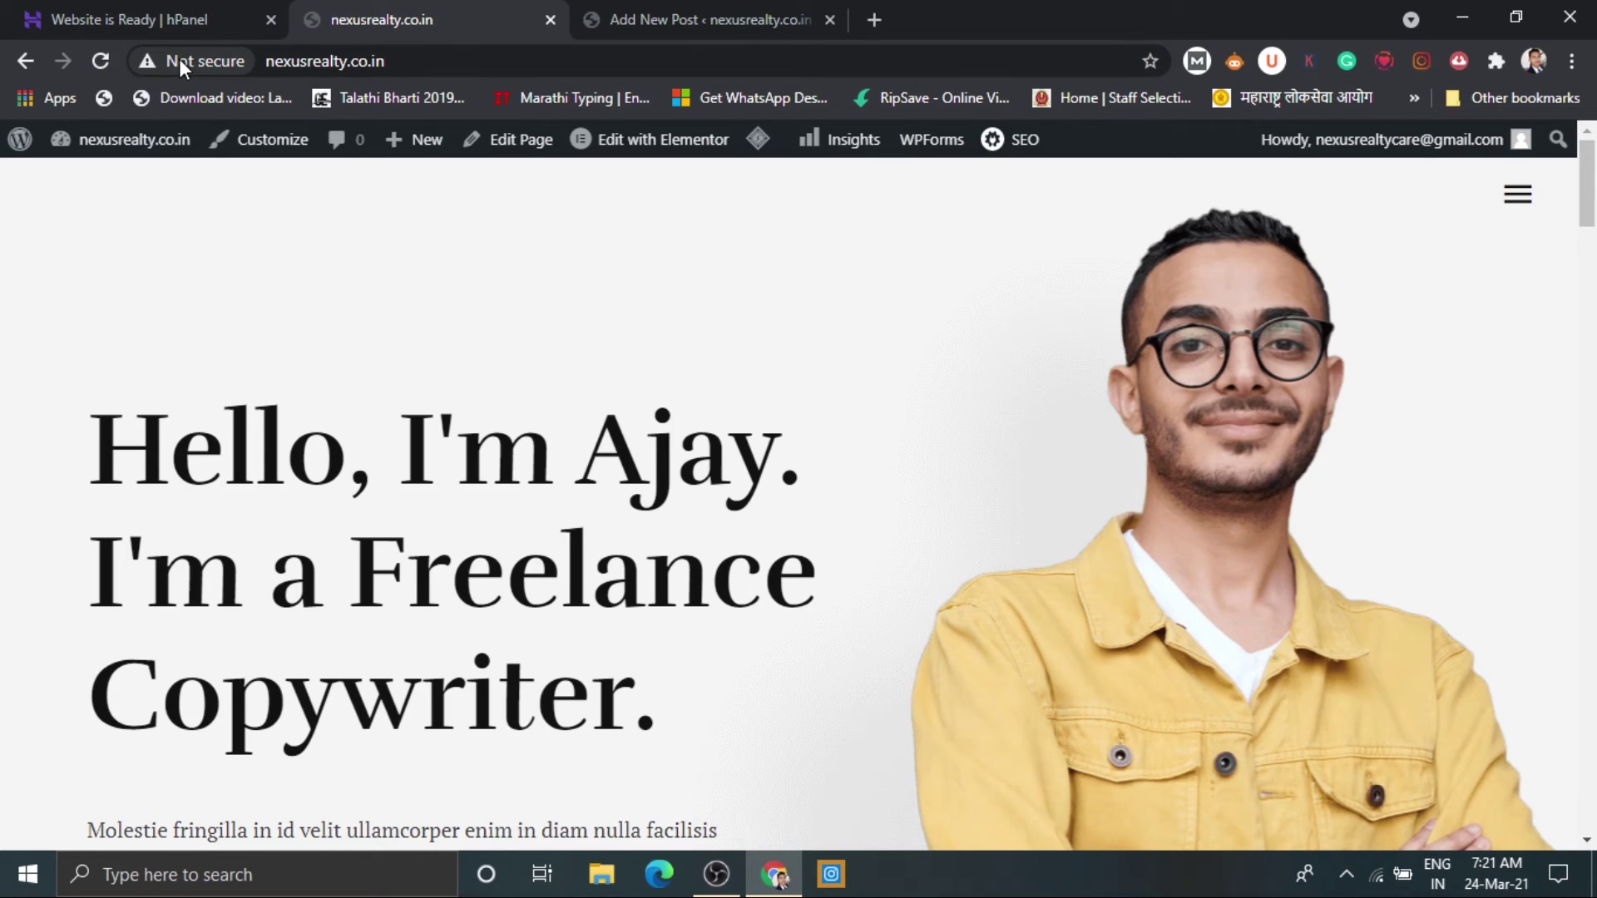
pyautogui.click(183, 13)
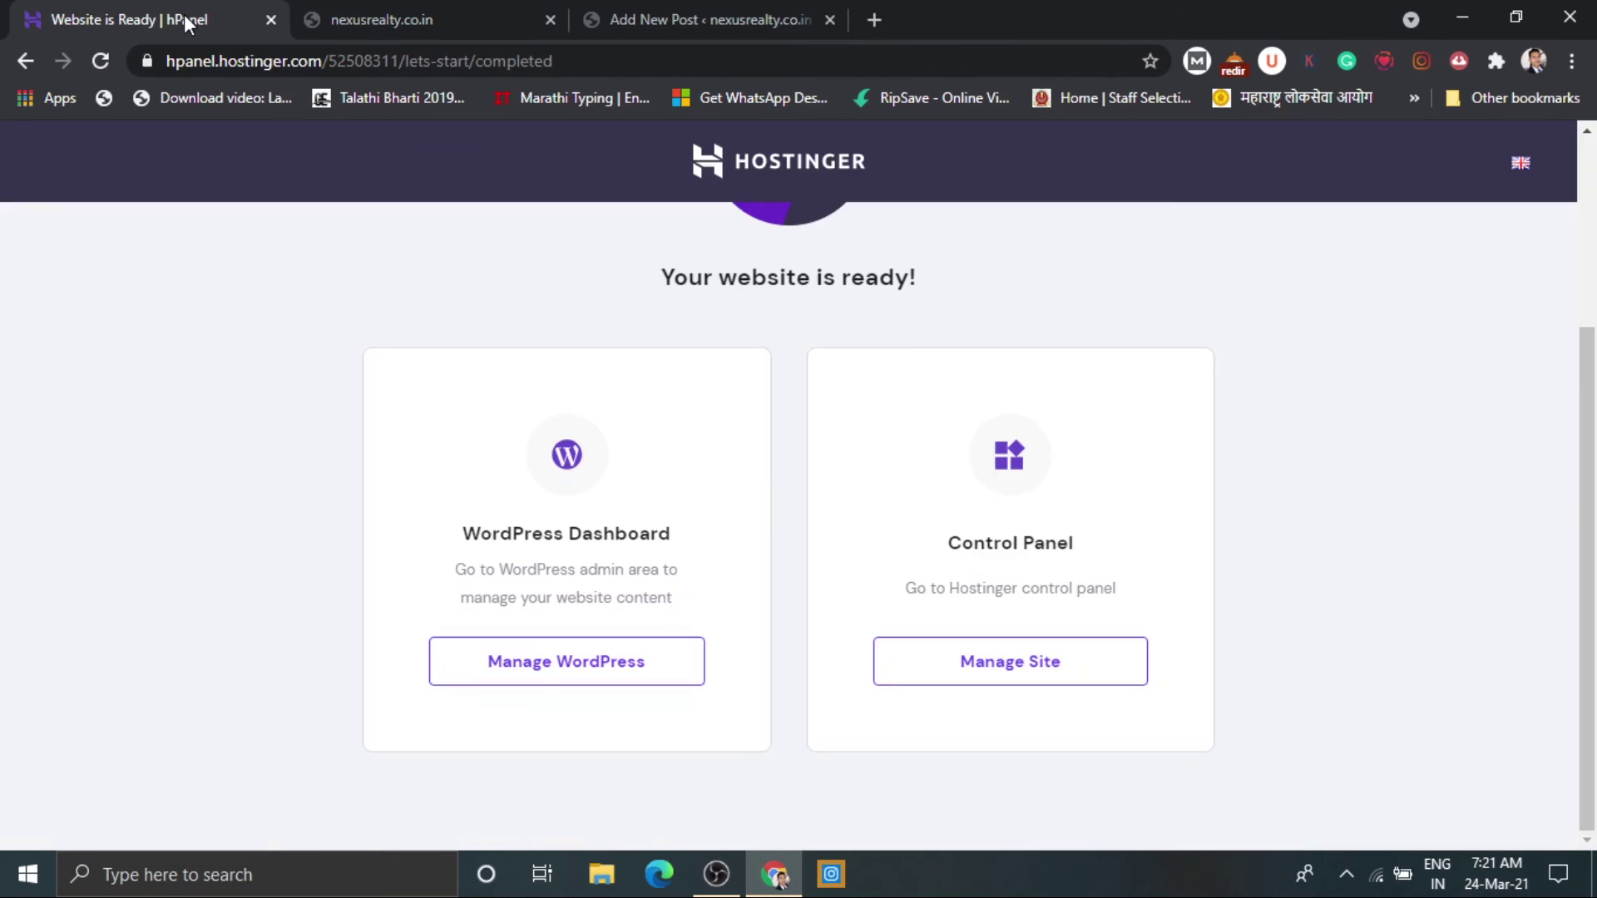
pyautogui.click(968, 663)
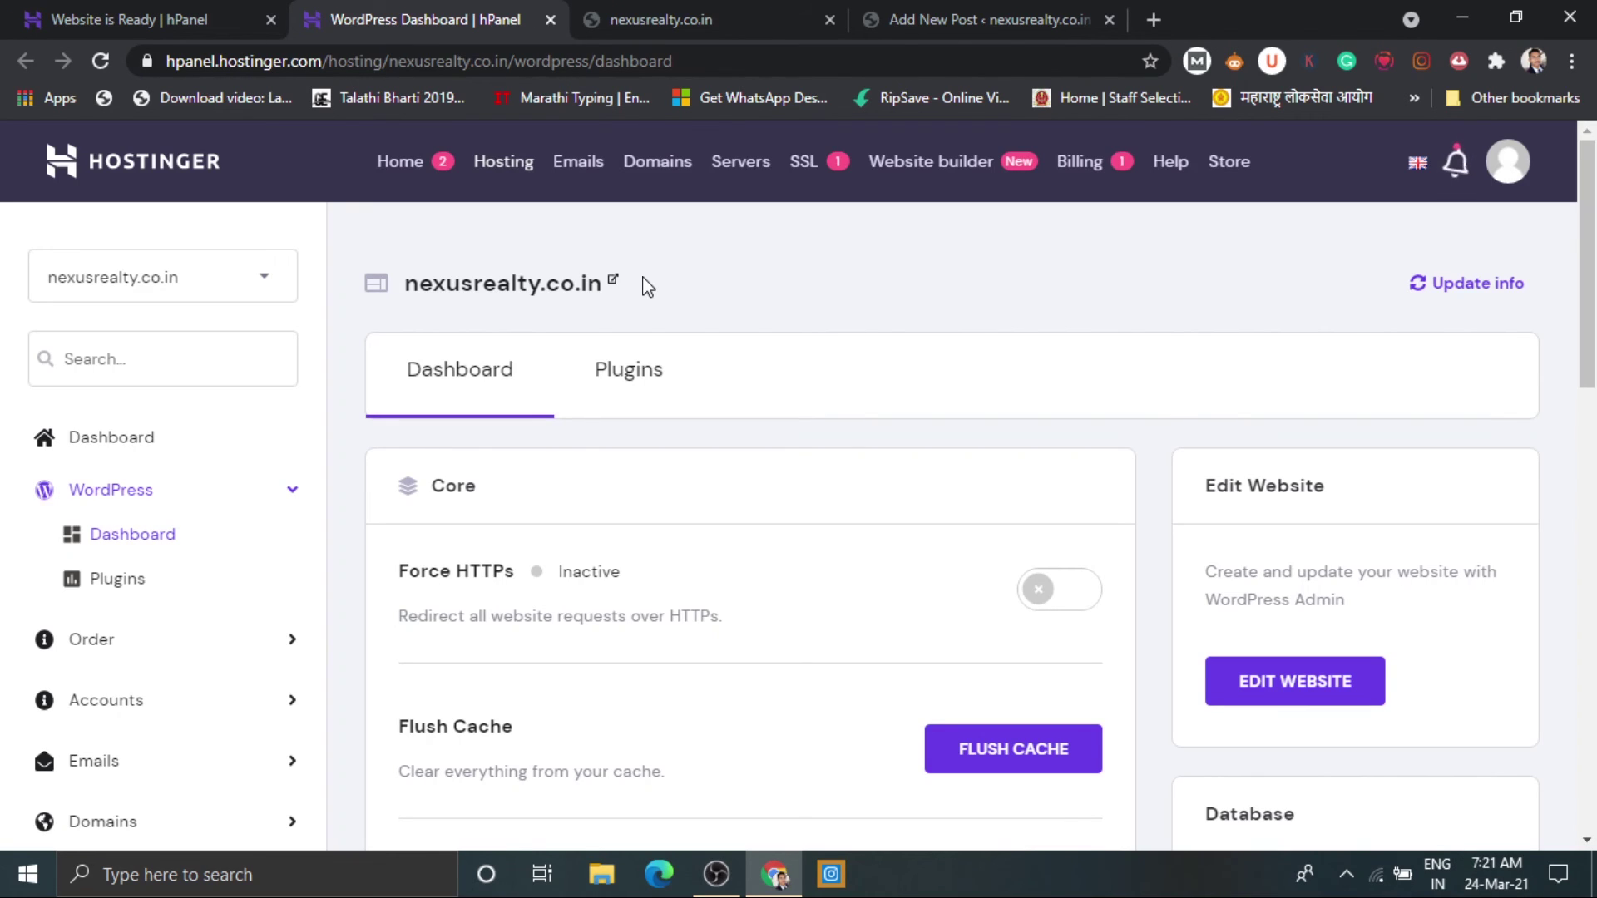
pyautogui.click(804, 167)
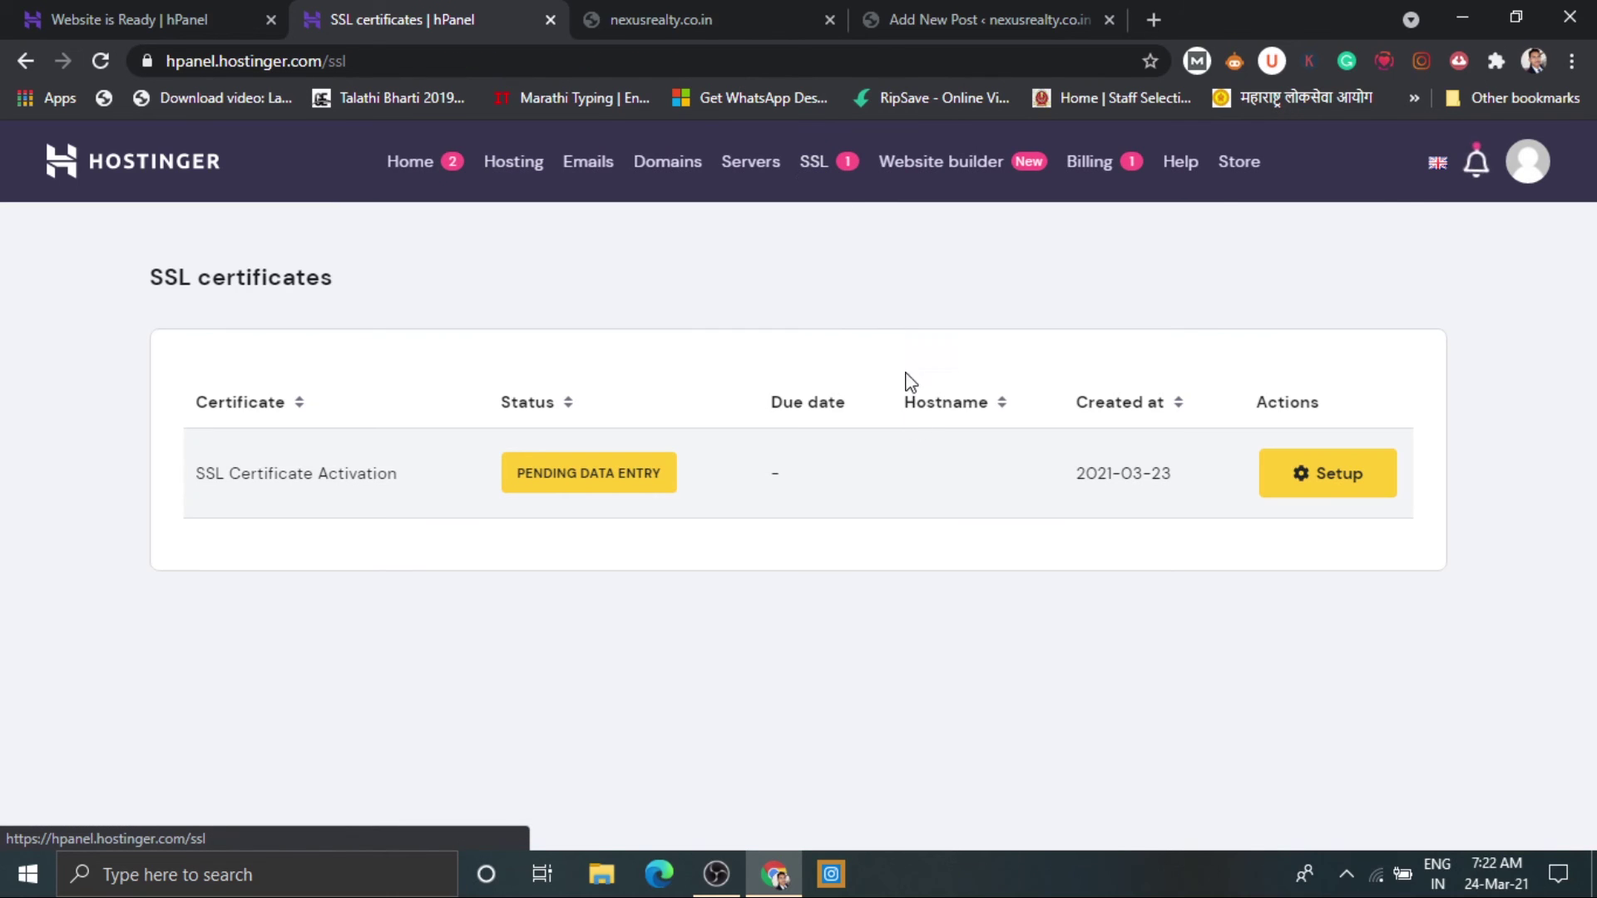
pyautogui.click(1344, 496)
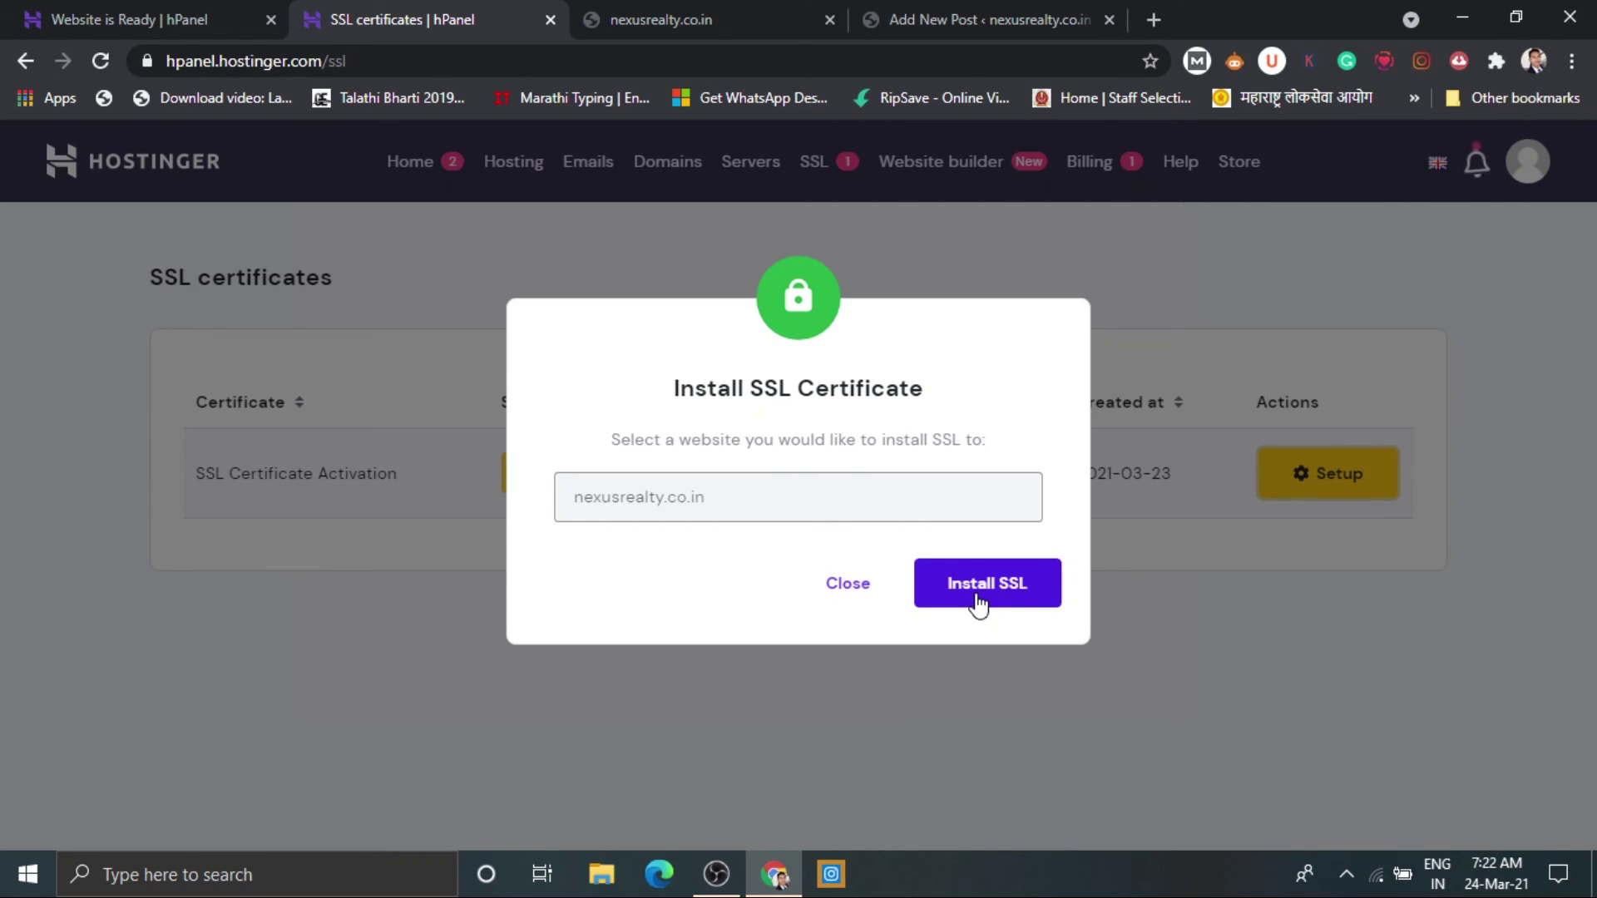
pyautogui.click(976, 596)
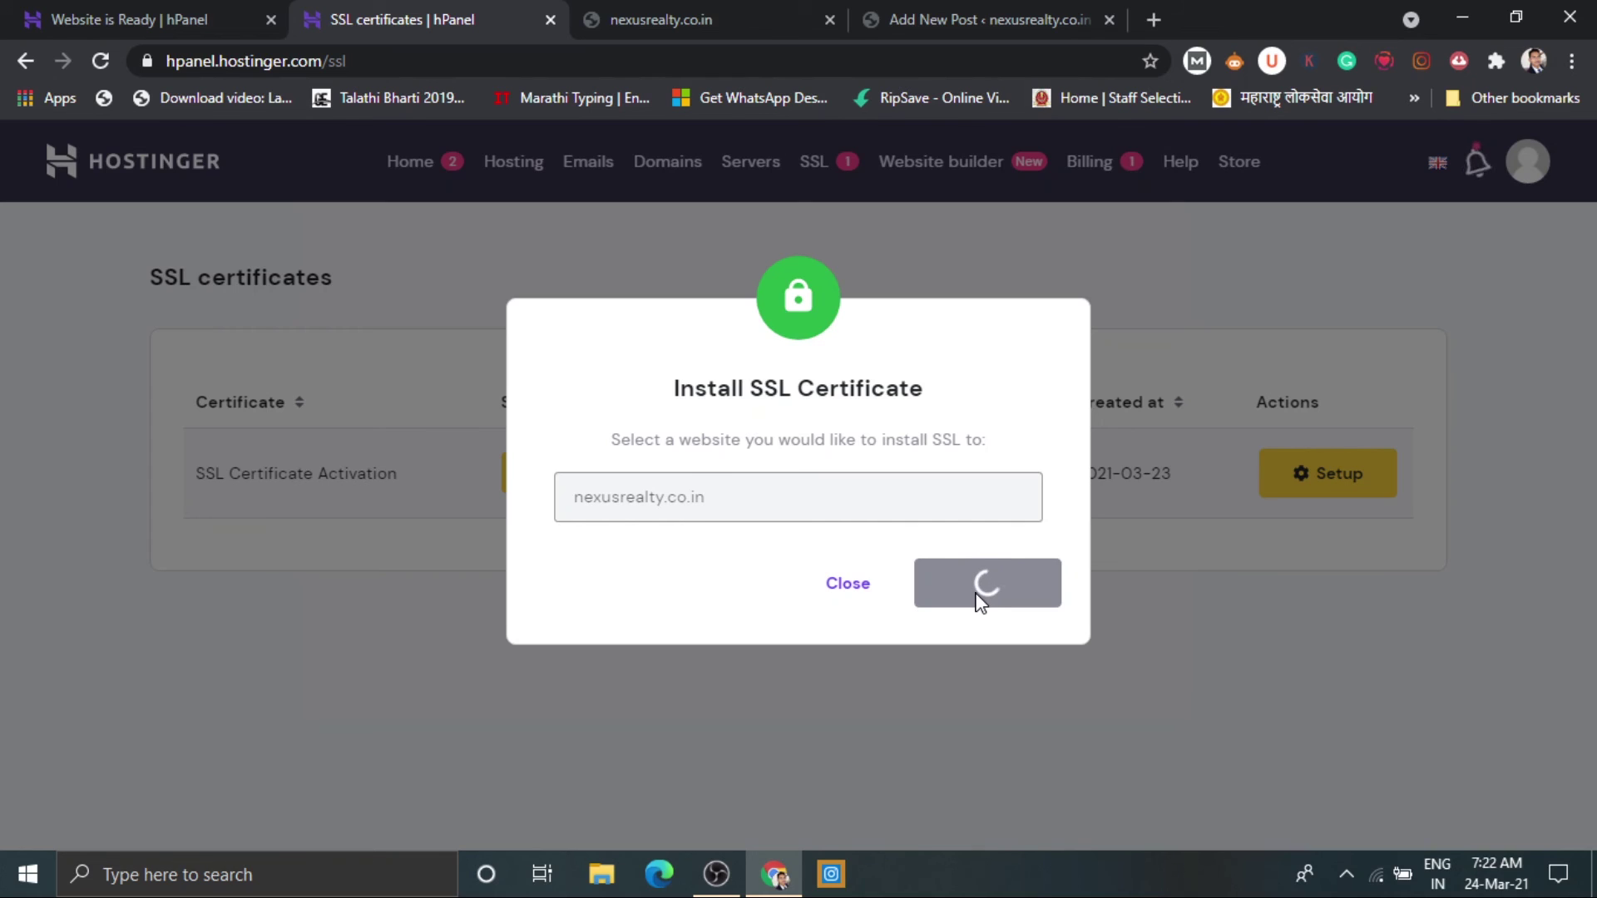
pyautogui.click(1006, 591)
# Reload the live nexusrealty.co.in home page and check its connection security and address.
pyautogui.click(696, 17)
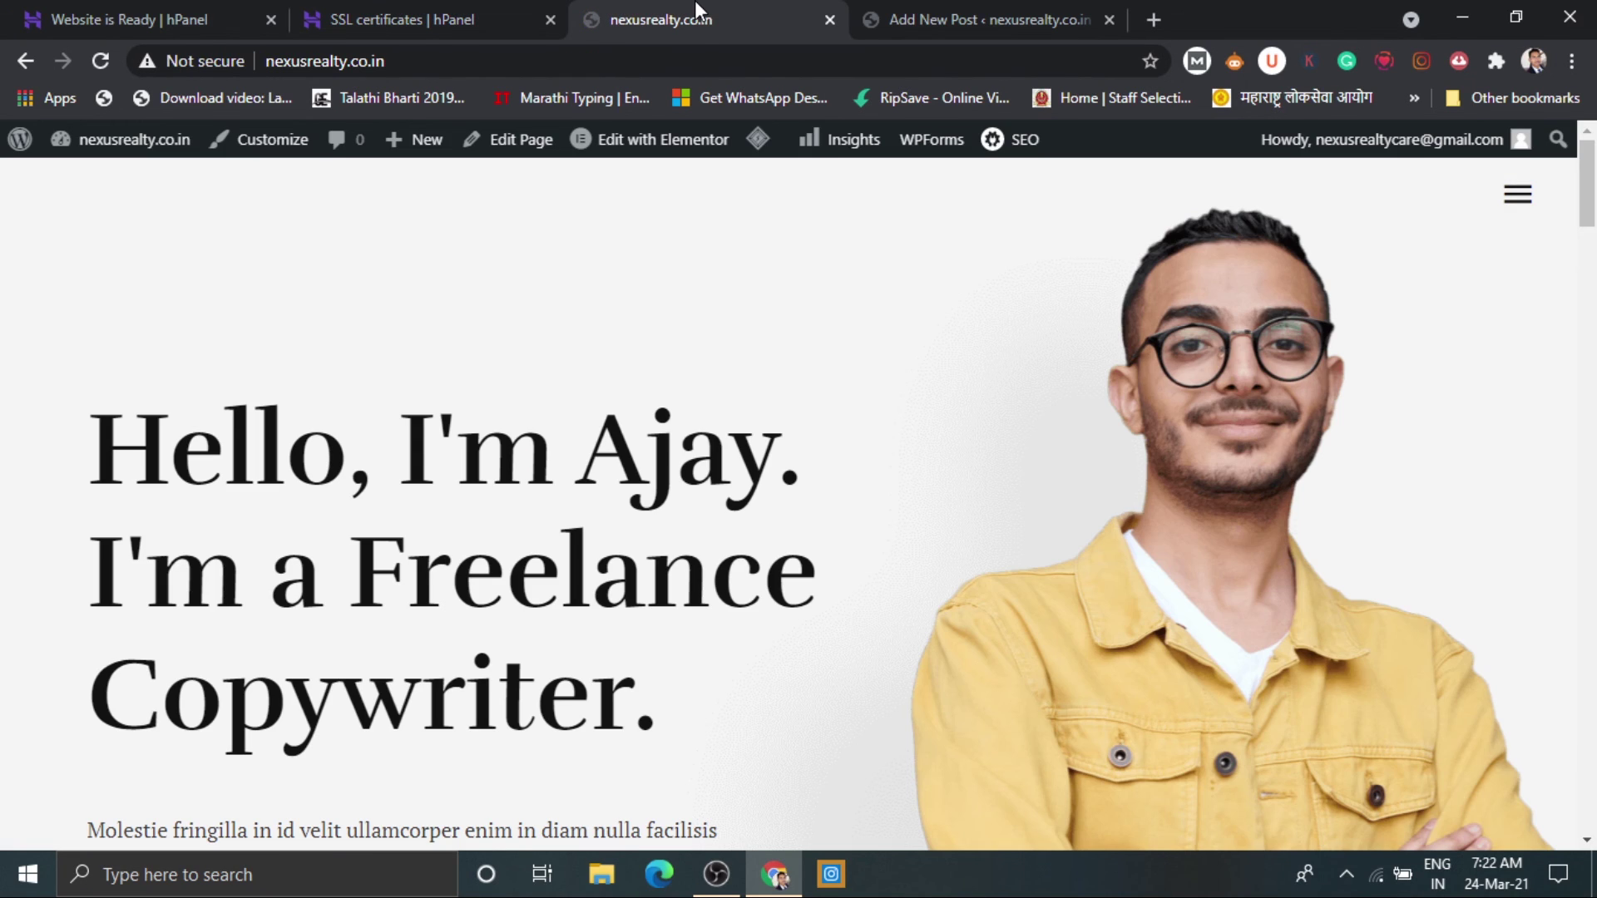
pyautogui.press('F5')
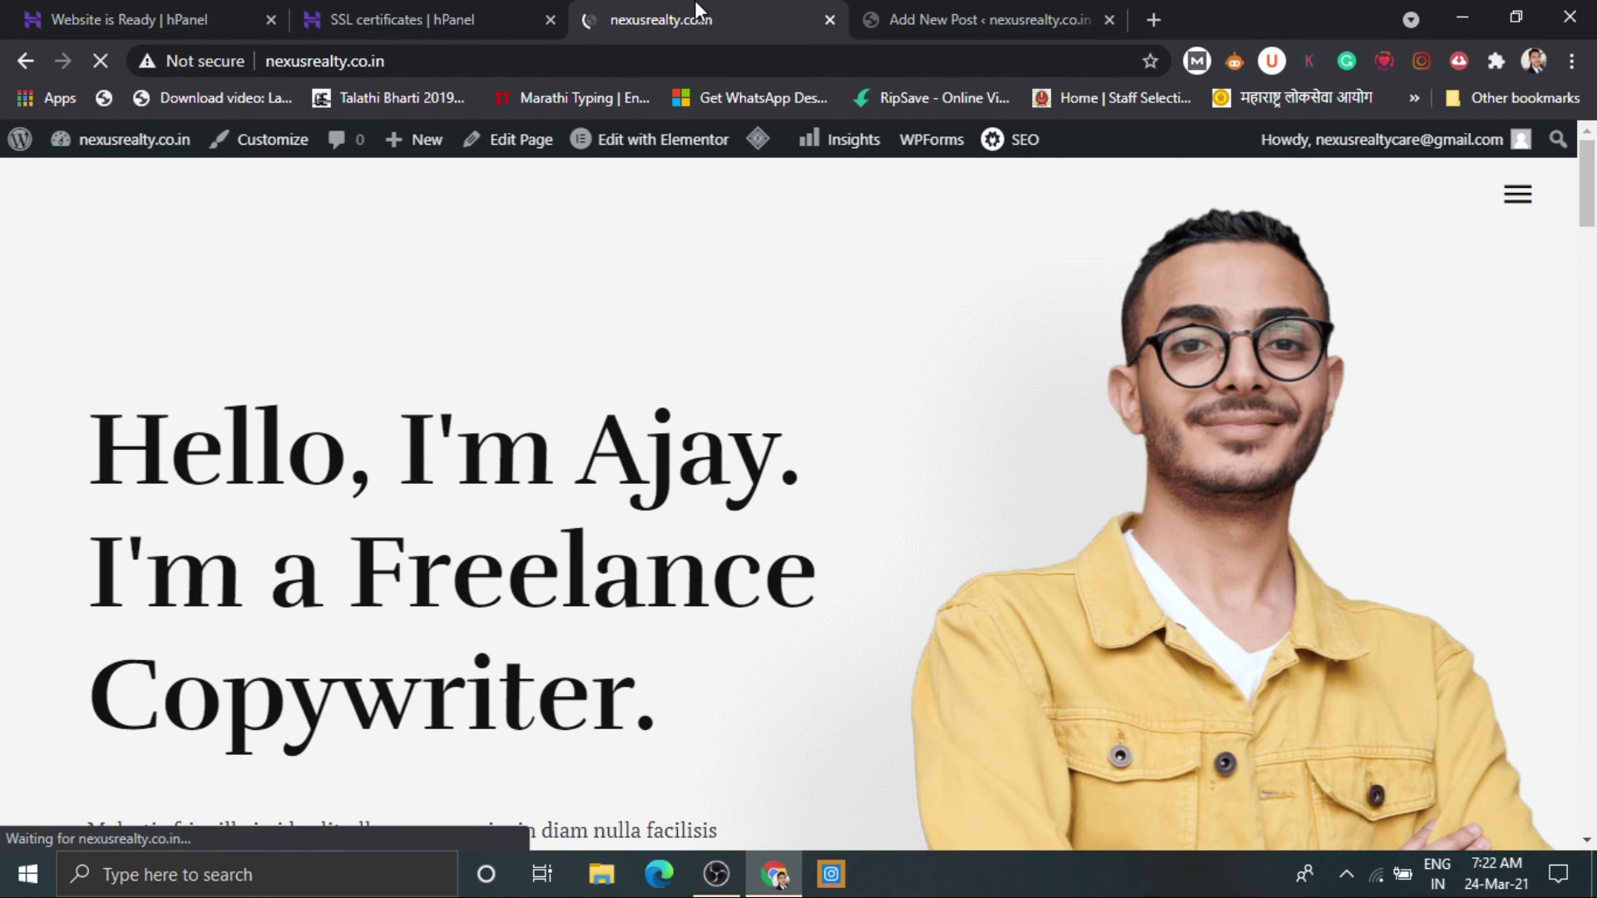
pyautogui.click(306, 66)
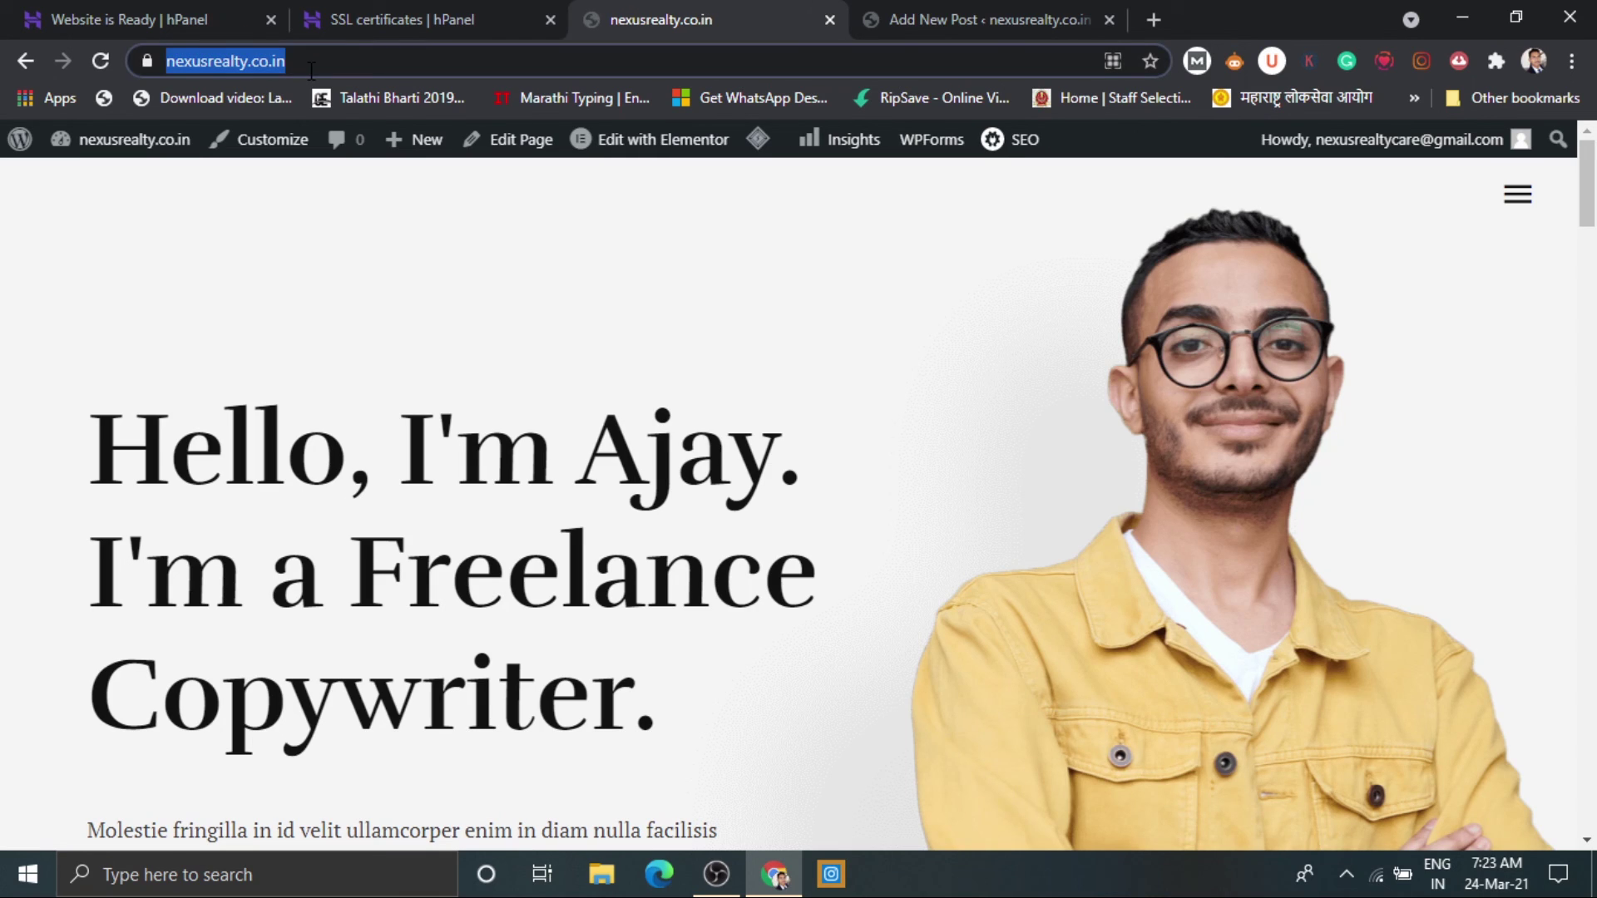